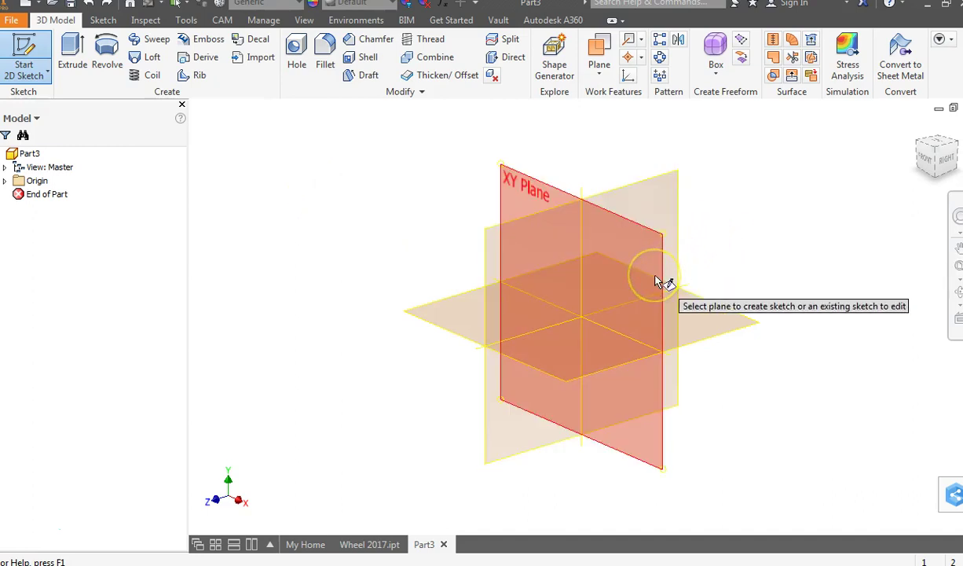
# - Start a sketch on the YZ plane and draw a rectangle 1.000 in wide and 0.250 in high from the origin
pyautogui.click(539, 301)
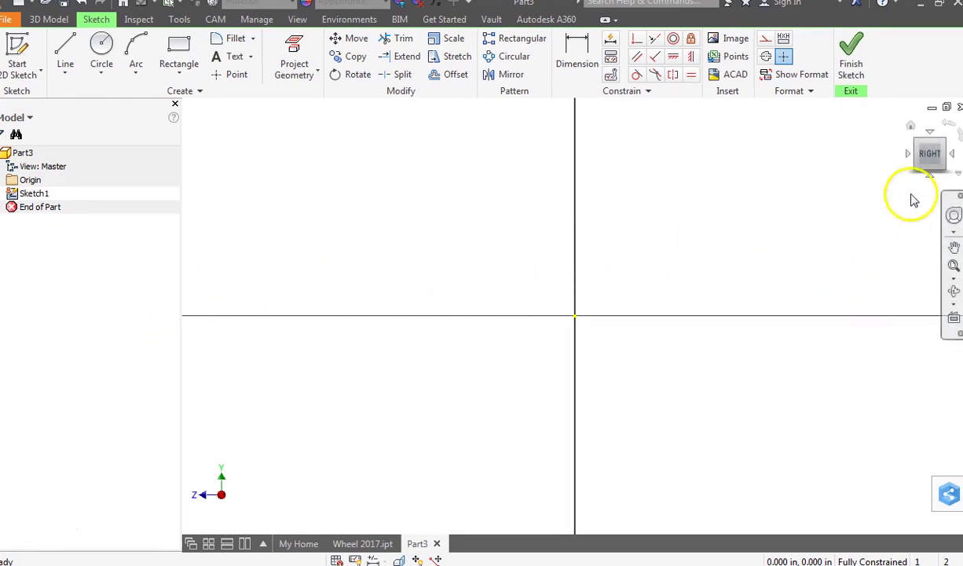
pyautogui.click(957, 140)
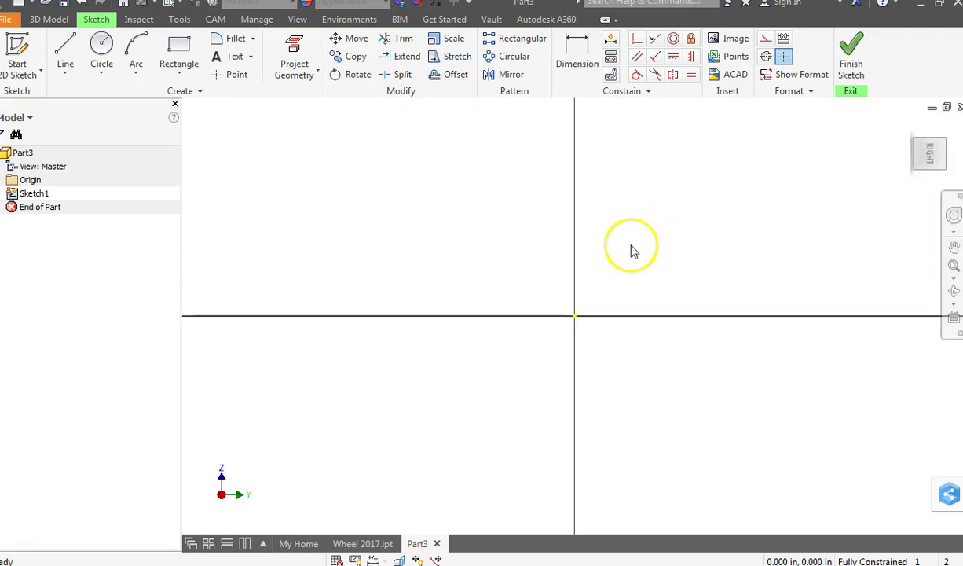
pyautogui.click(184, 47)
pyautogui.click(575, 317)
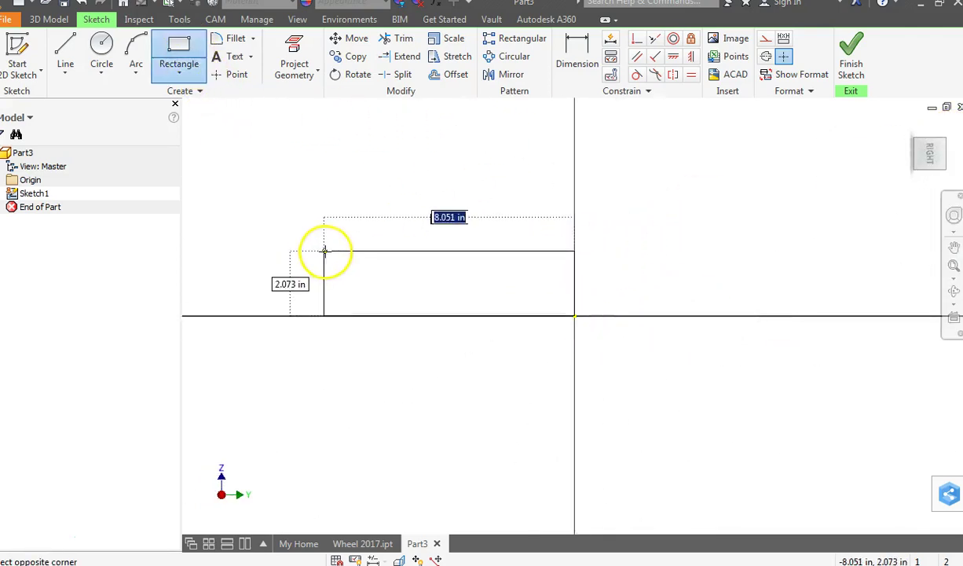
pyautogui.moveTo(322, 252); pyautogui.dragTo(423, 243, button='middle')
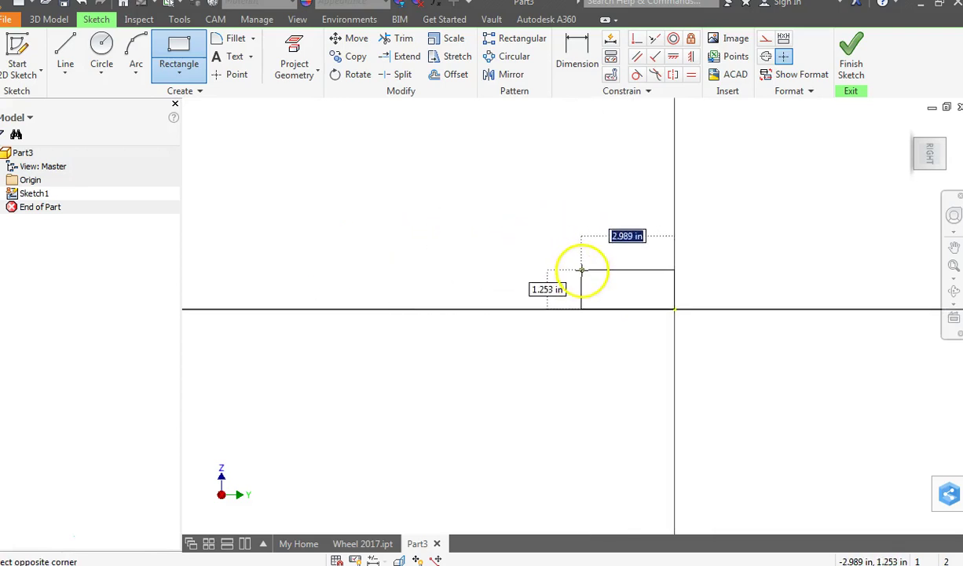
pyautogui.press('Tab')
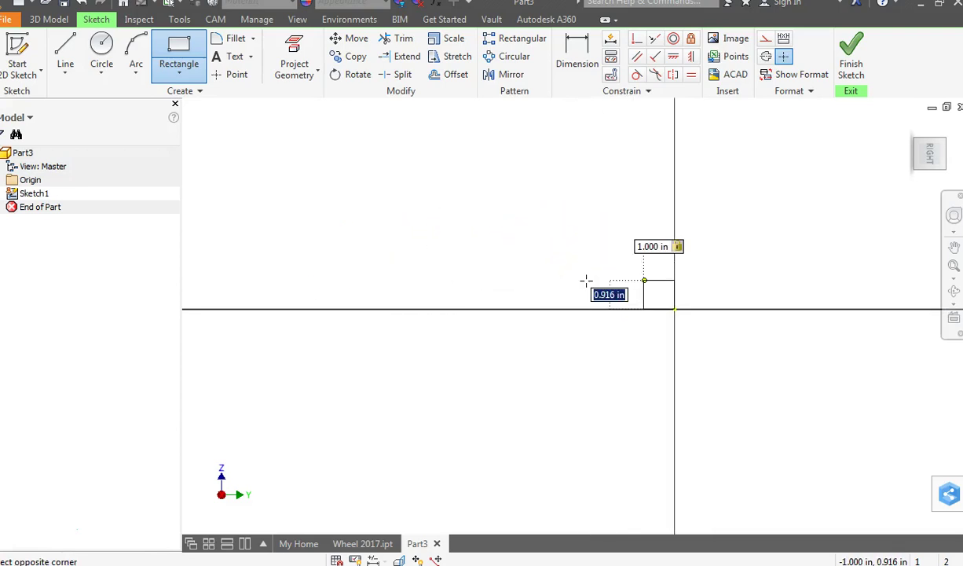
pyautogui.write('.25')
pyautogui.press('Tab')
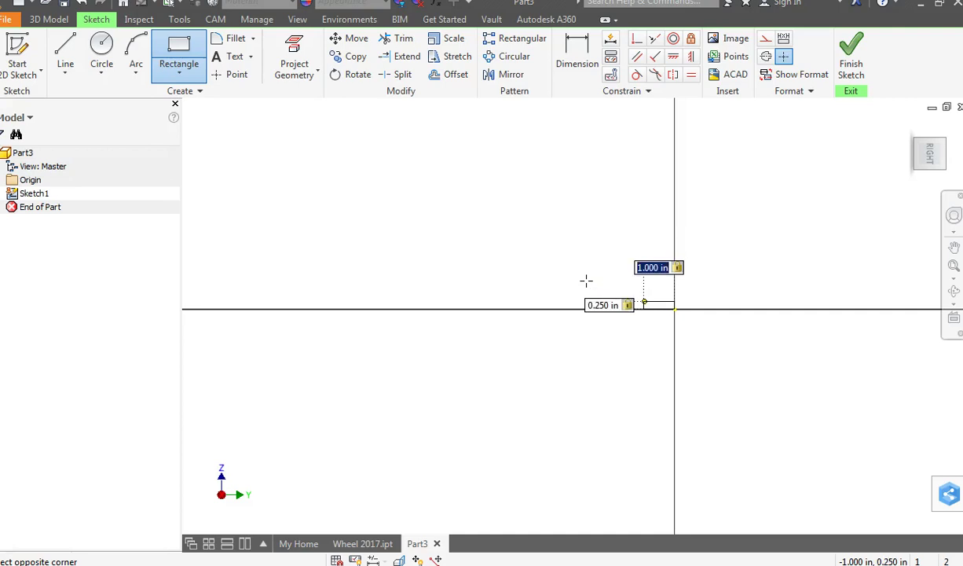
pyautogui.press('Return')
pyautogui.scroll(3, 681, 307)
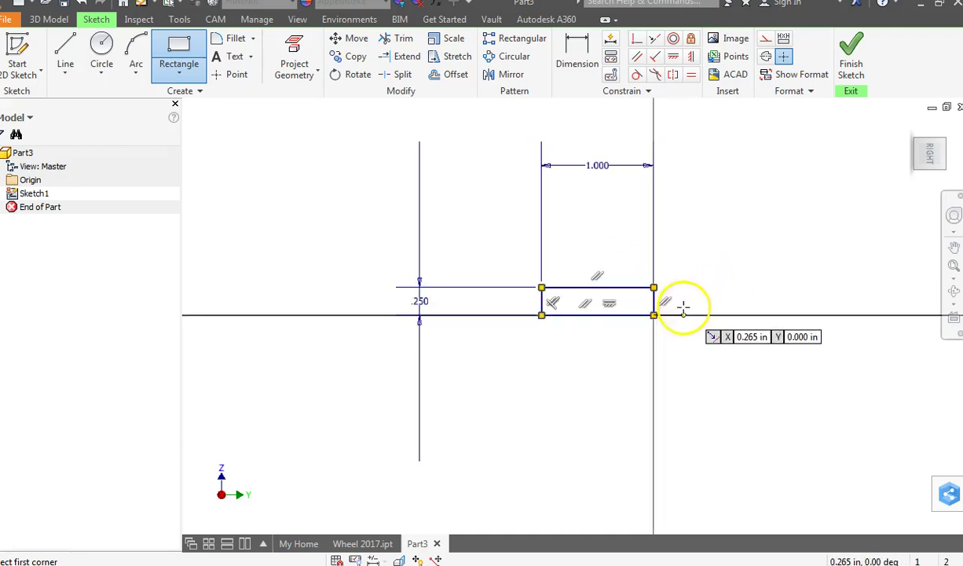
pyautogui.scroll(3, 598, 306)
# - Draw a 0.250 in circle centred on the midpoint of the rectangle's left edge, reaching the edge's end point
pyautogui.hotkey('alt', 'Tab')
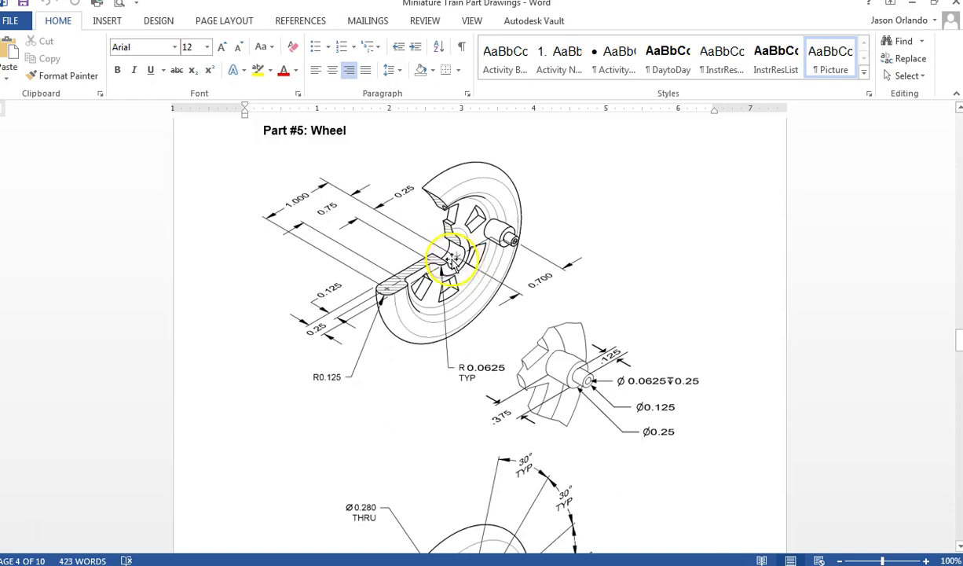
pyautogui.hotkey('alt', 'Tab')
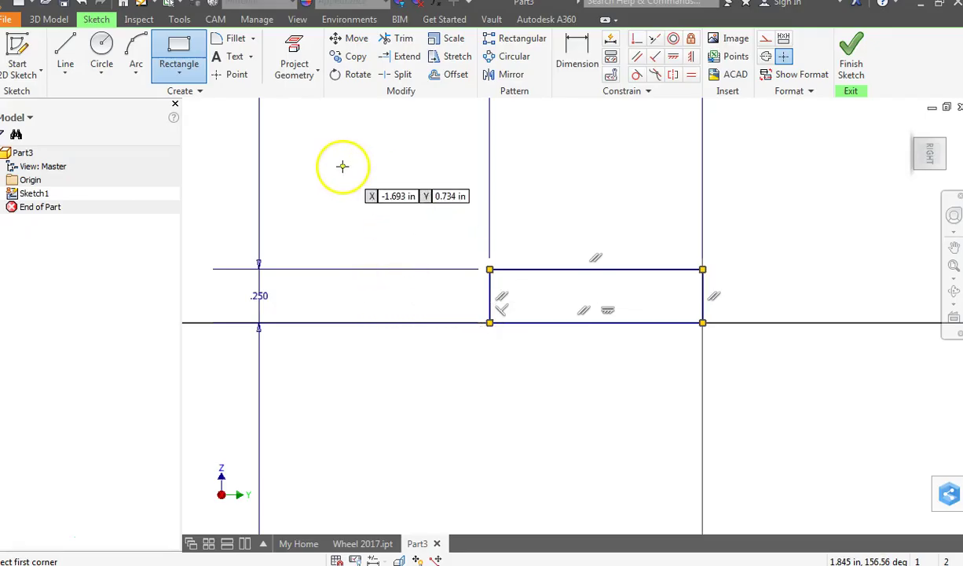
pyautogui.click(101, 47)
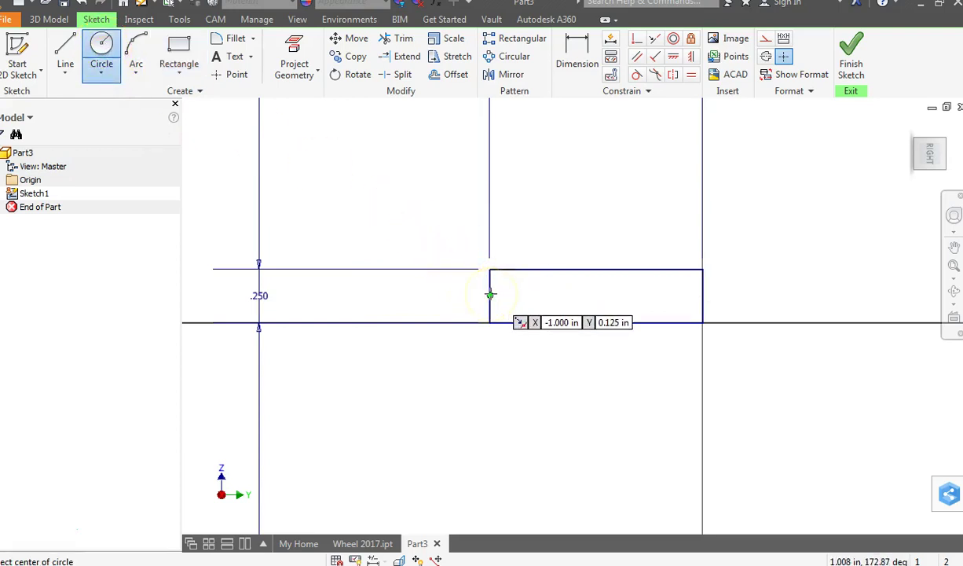
pyautogui.click(490, 294)
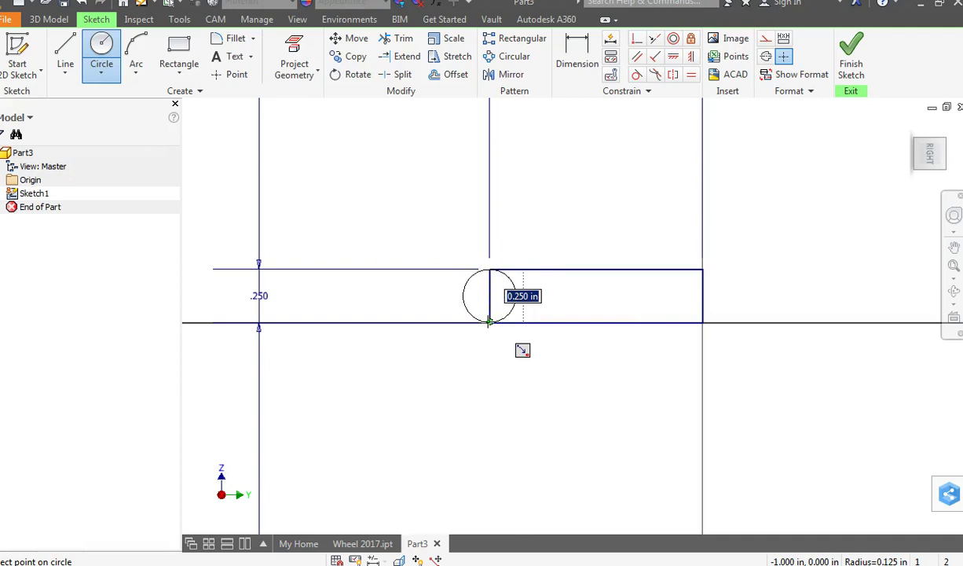
pyautogui.click(489, 321)
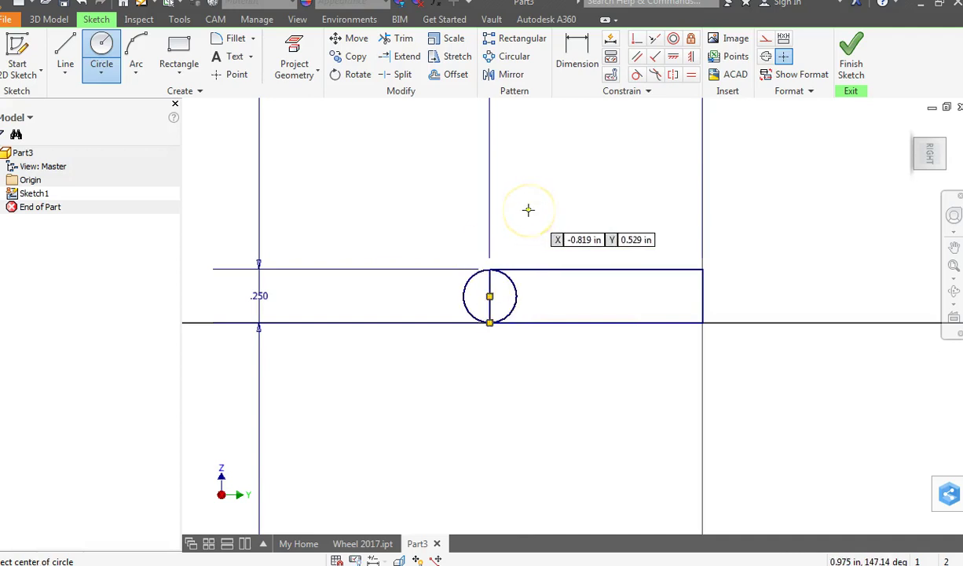
# - Trim away the half of the circle that lies inside the rectangle
pyautogui.click(397, 37)
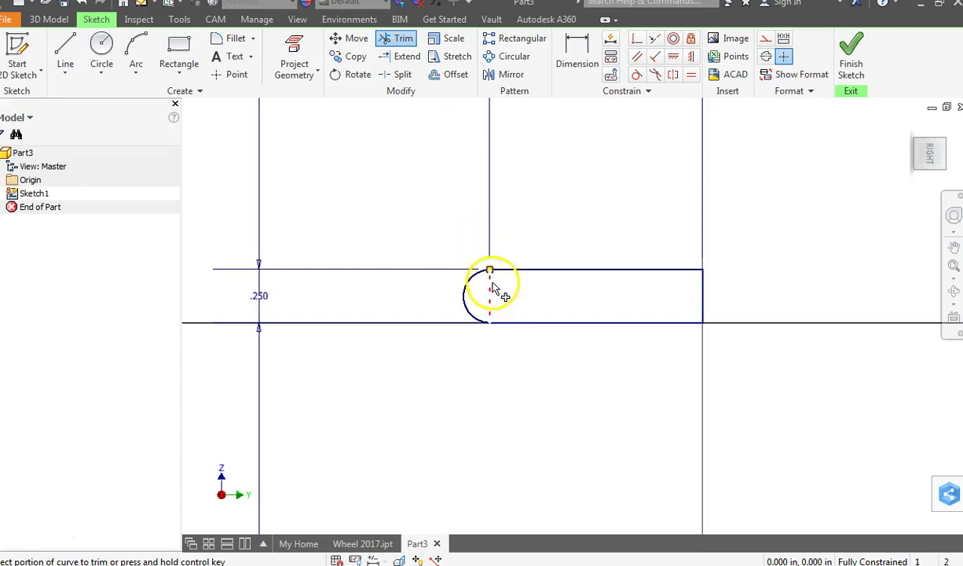
pyautogui.click(491, 287)
pyautogui.click(317, 132)
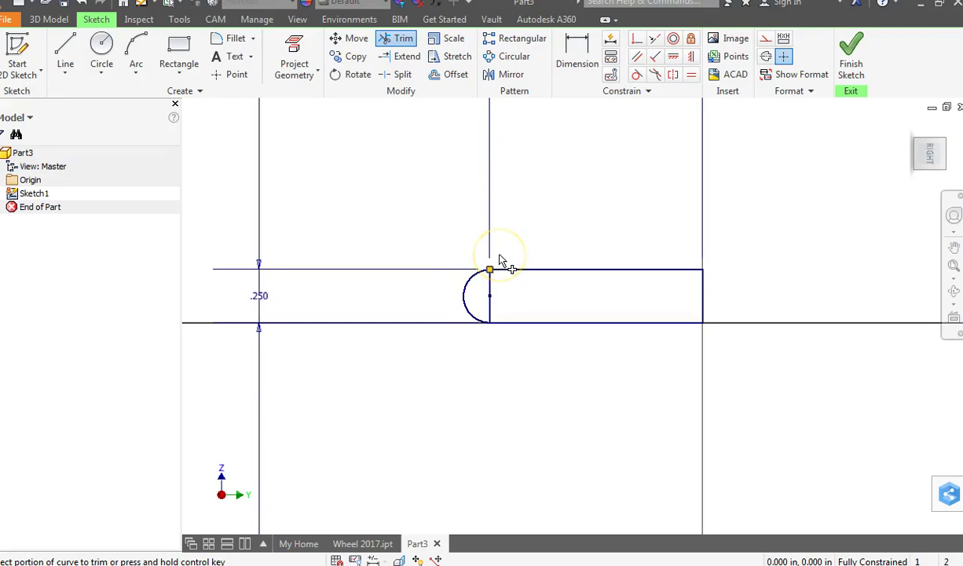
# - Switch to the Word part drawings and enlarge Part #5: Wheel to 160% to examine its section dimensions
pyautogui.hotkey('alt', 'Tab')
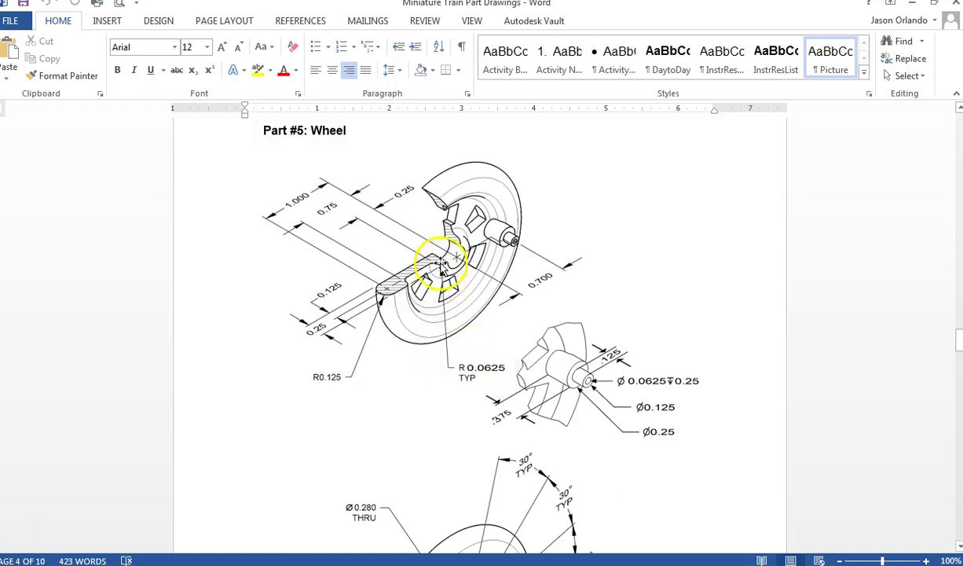
pyautogui.click(925, 560)
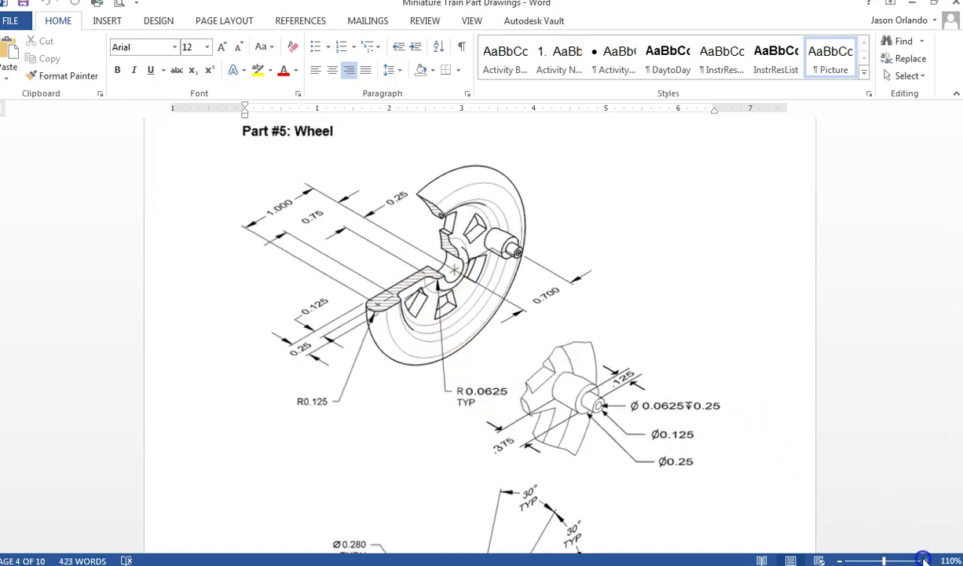
pyautogui.click(925, 560)
pyautogui.click(925, 560)
pyautogui.click(926, 560)
pyautogui.click(926, 561)
pyautogui.click(925, 560)
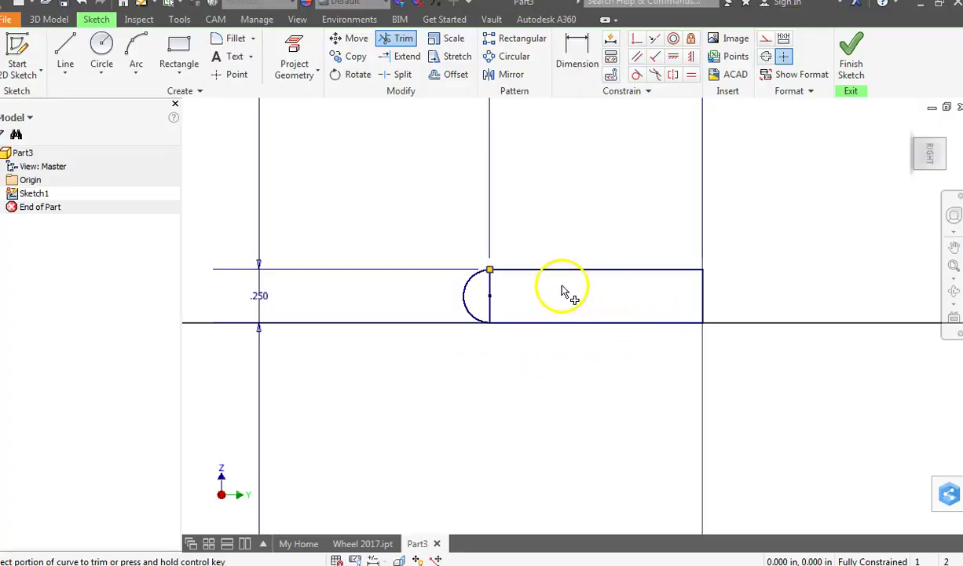
# - In the Inventor sketch, draw three connected lines forming a recess about 0.39 in wide and 0.09 in high on the rectangle's bottom edge
pyautogui.click(65, 54)
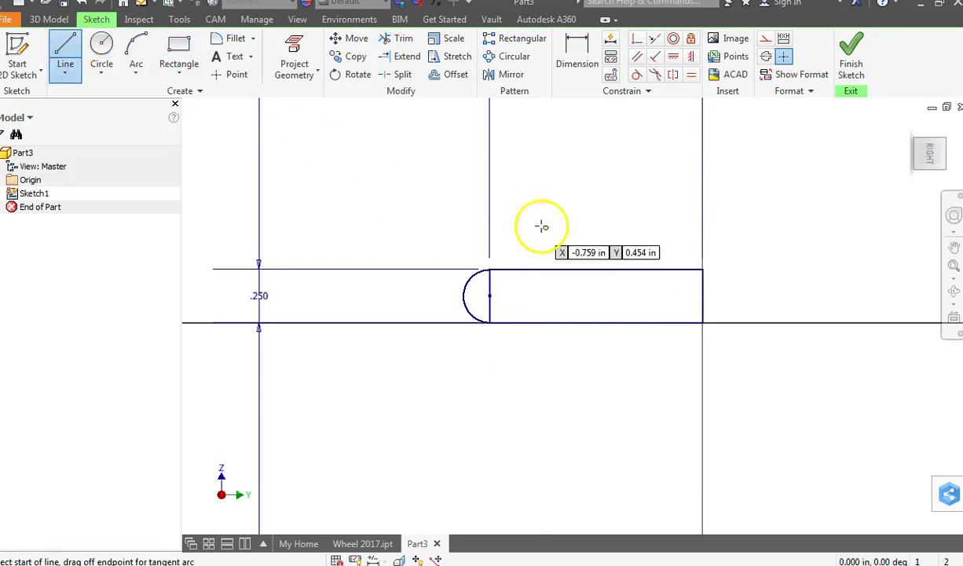
pyautogui.click(653, 323)
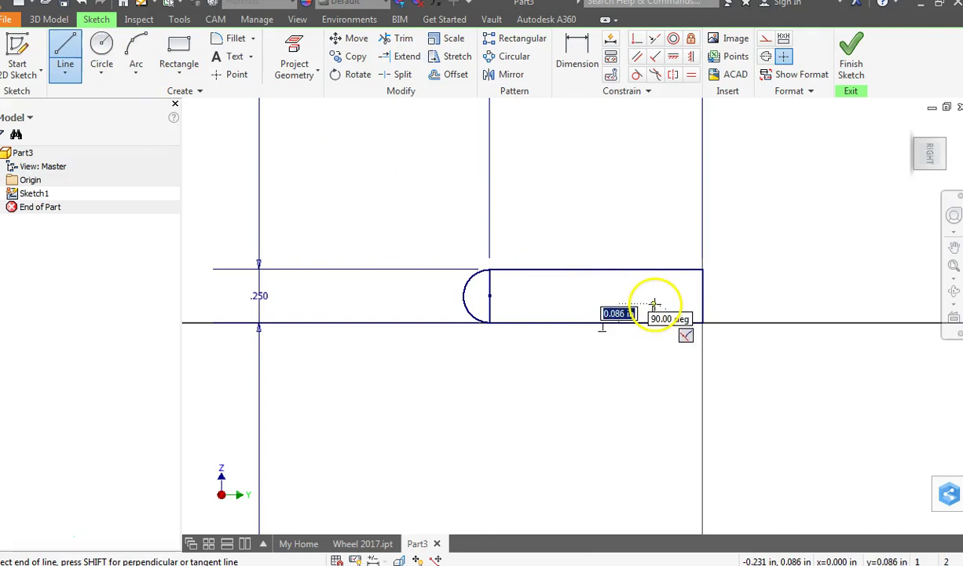
pyautogui.click(652, 303)
pyautogui.click(571, 304)
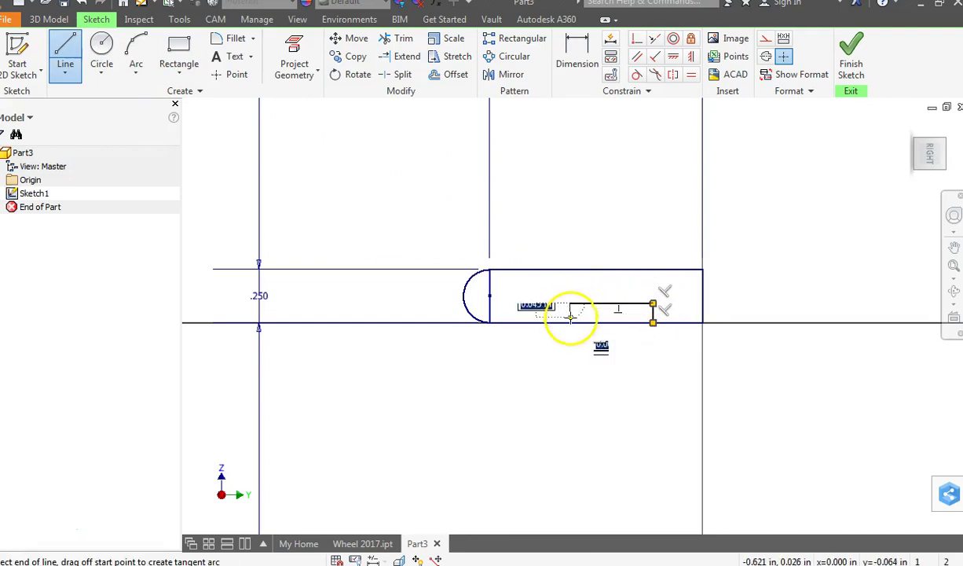
pyautogui.click(570, 322)
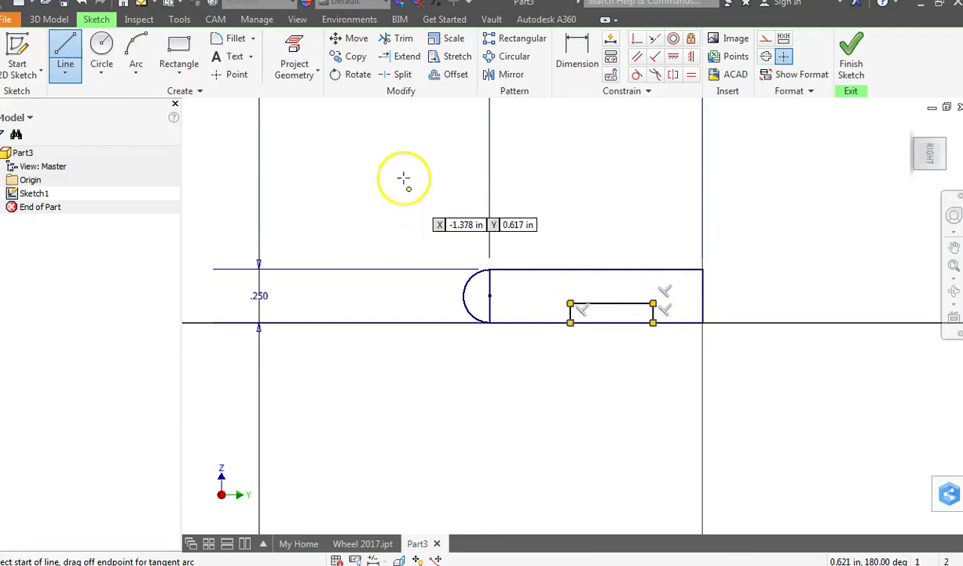
# - Try to trim the rectangle's bottom edge between the two side lines of the recess
pyautogui.click(398, 38)
pyautogui.click(612, 325)
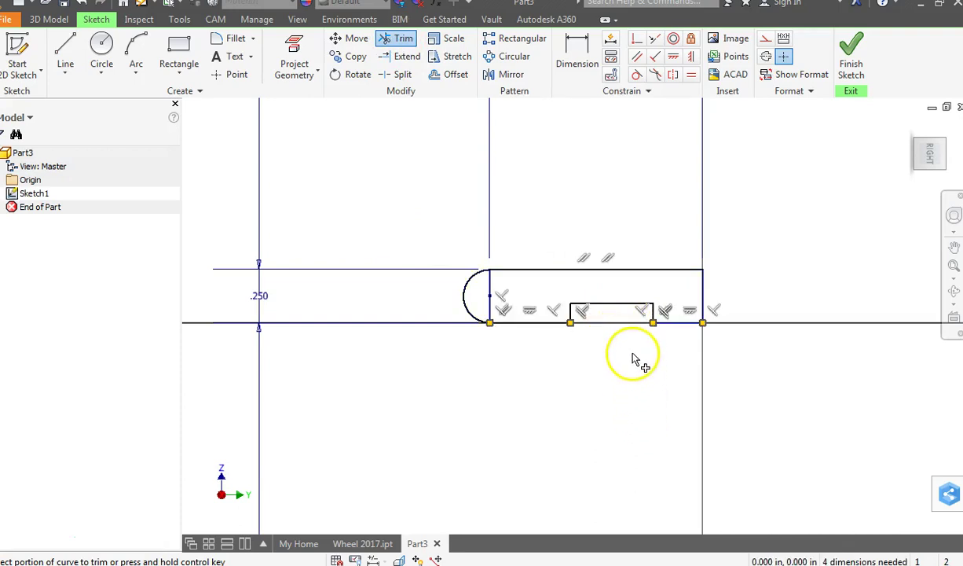
pyautogui.press('Escape')
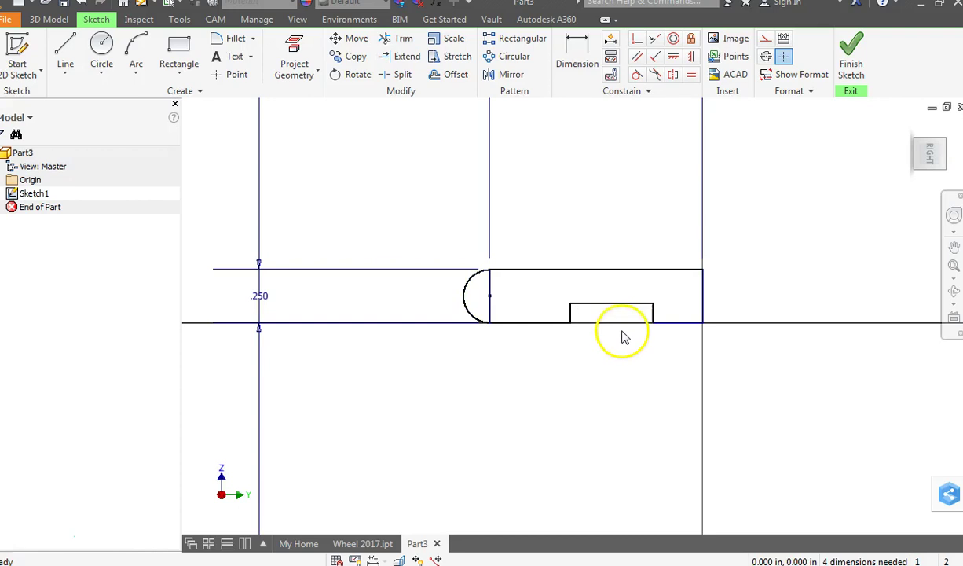
pyautogui.click(398, 38)
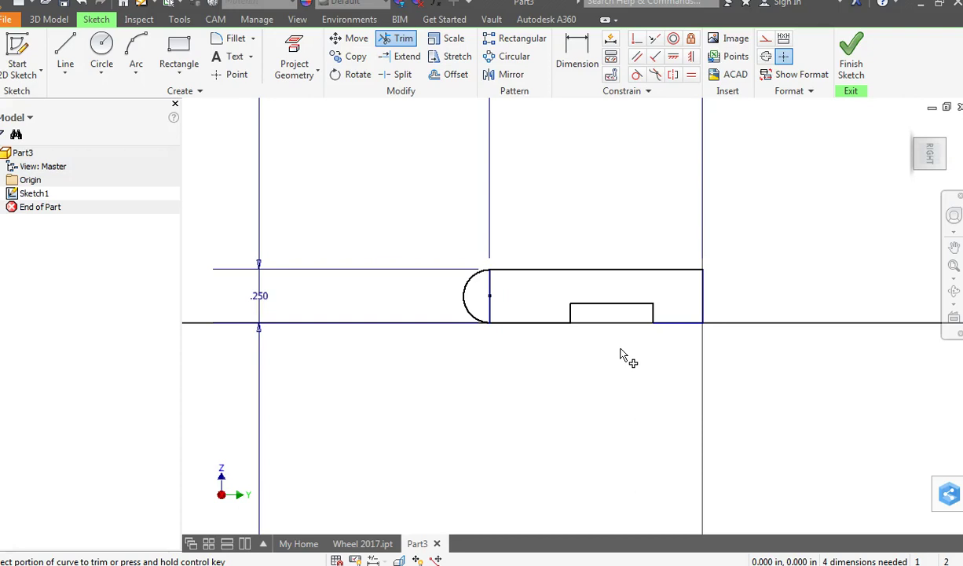
pyautogui.press('Escape')
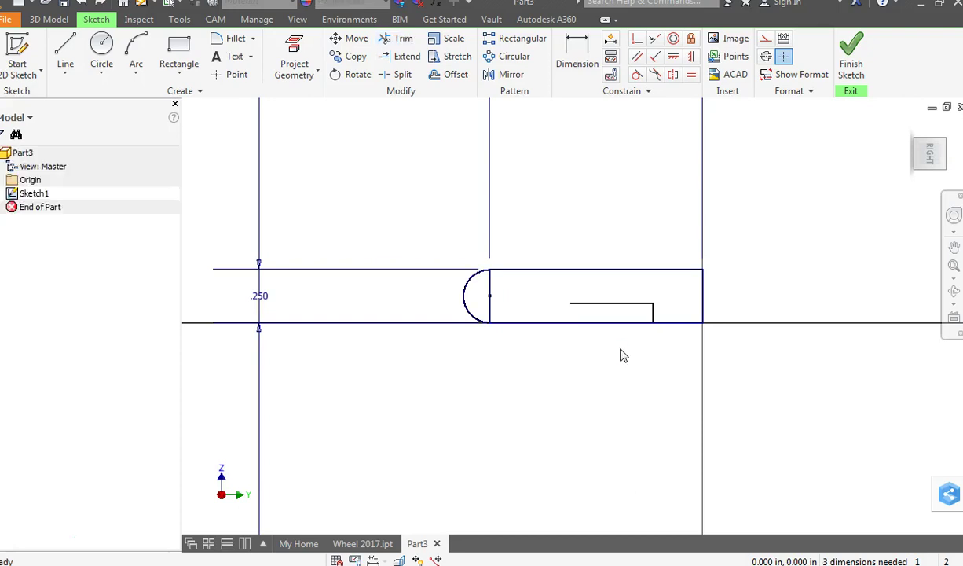
pyautogui.click(618, 330)
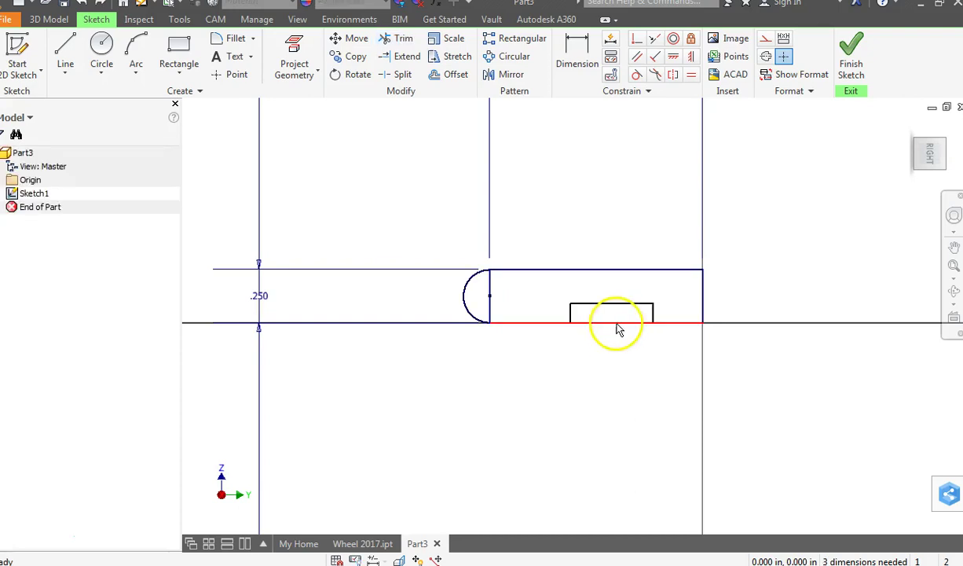
# - Trim the portion of the rectangle's bottom edge that closes the recess opening
pyautogui.click(400, 38)
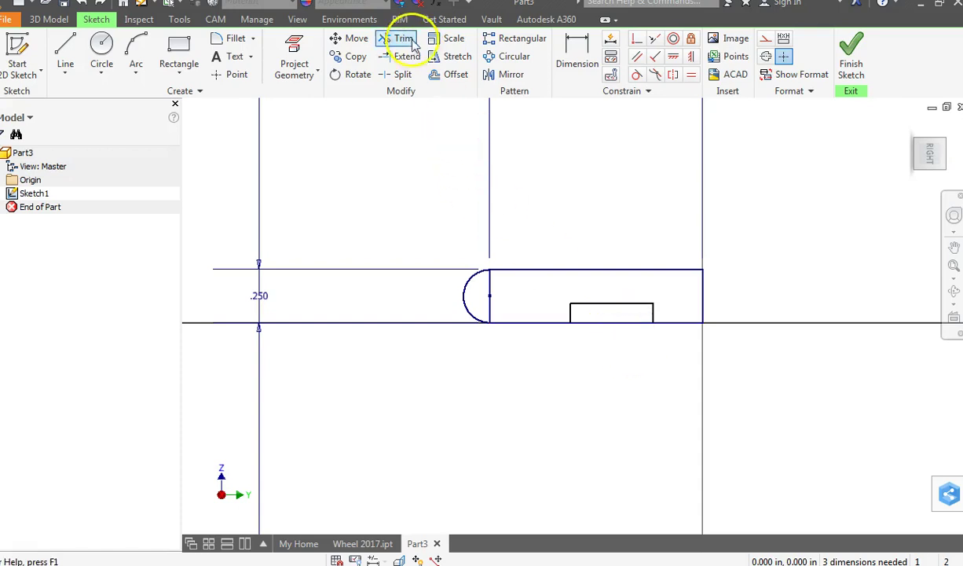
pyautogui.click(614, 323)
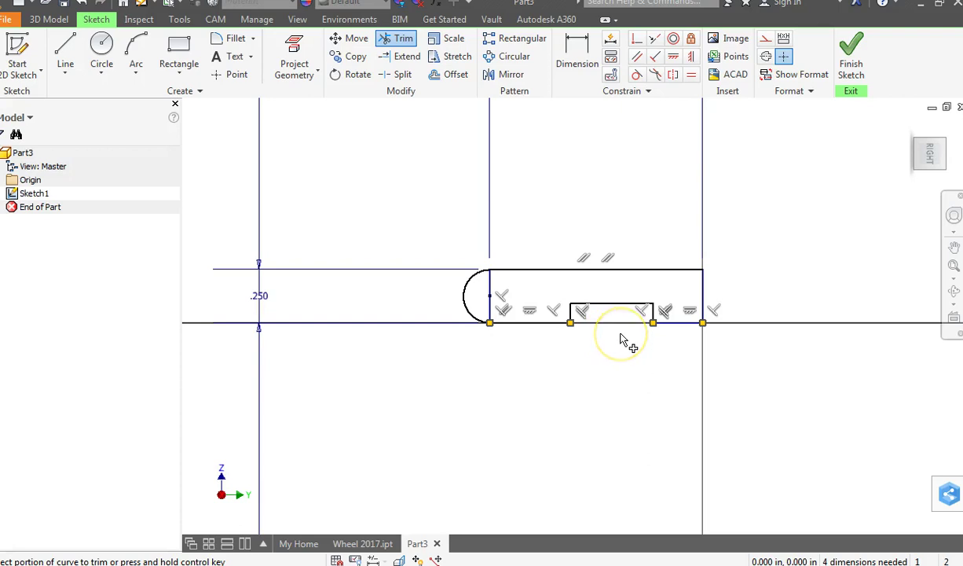
pyautogui.rightClick(621, 343)
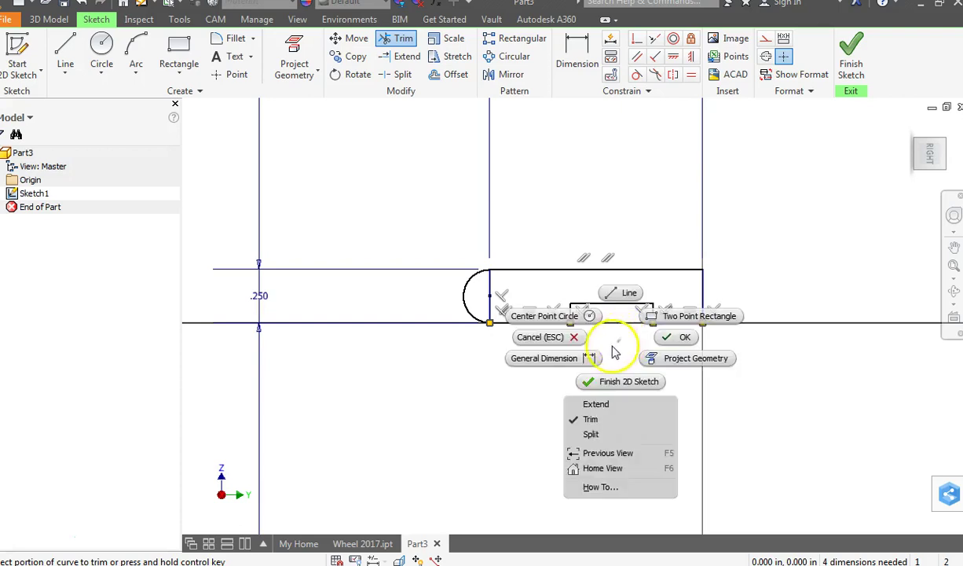
pyautogui.click(574, 338)
# - Check the wheel drawing in Word, then dimension the bottom segment between the recess and the rectangle's right edge to 0.25 in
pyautogui.scroll(-2, 629, 367)
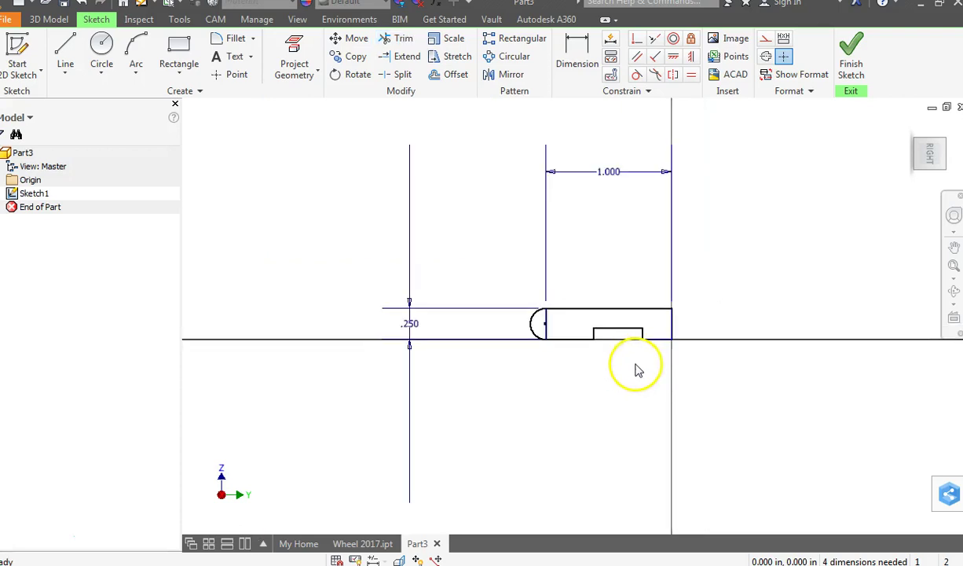
pyautogui.scroll(3, 636, 368)
pyautogui.moveTo(642, 366); pyautogui.dragTo(582, 403, button='middle')
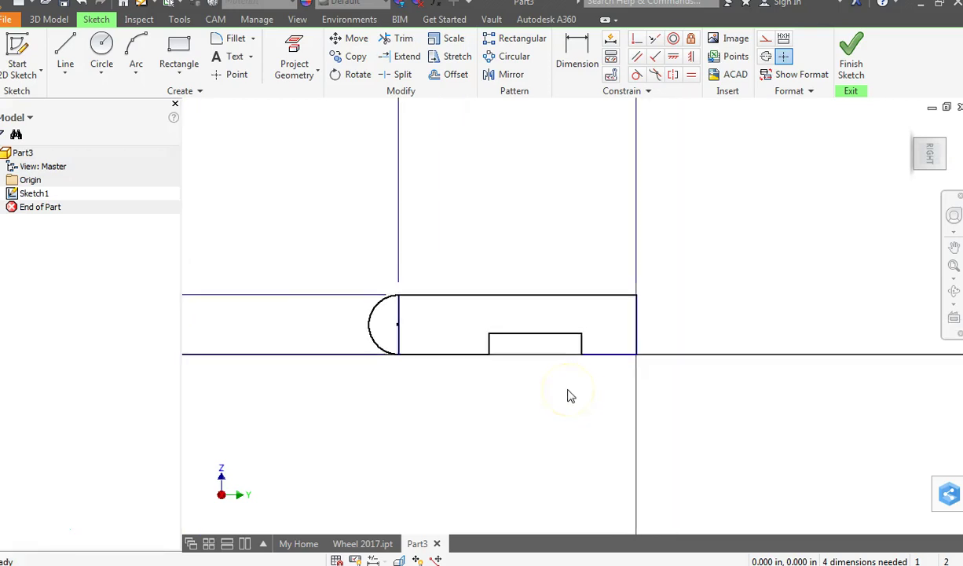
pyautogui.hotkey('alt', 'Tab')
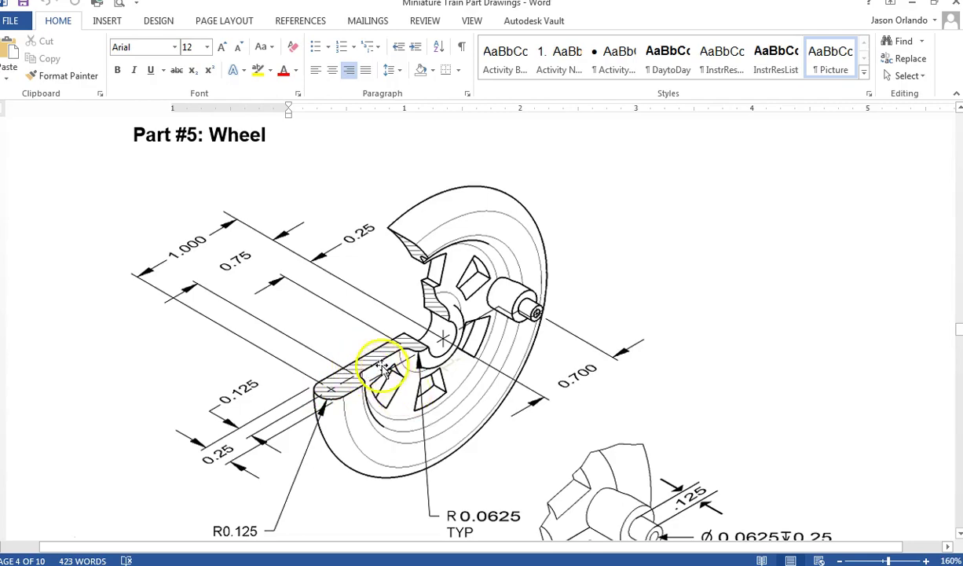
pyautogui.hotkey('alt', 'Tab')
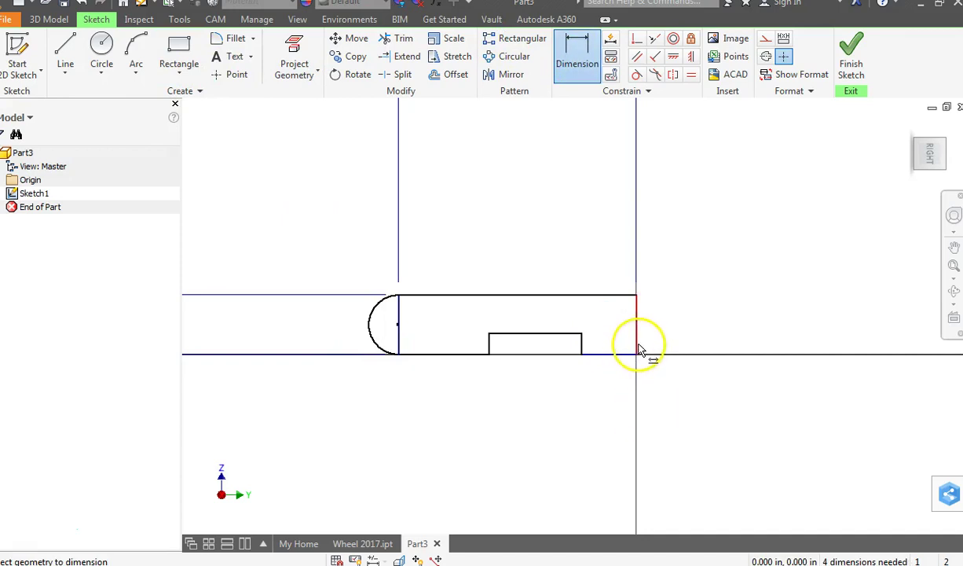
pyautogui.click(594, 353)
pyautogui.click(605, 399)
pyautogui.write('.25')
pyautogui.press('Return')
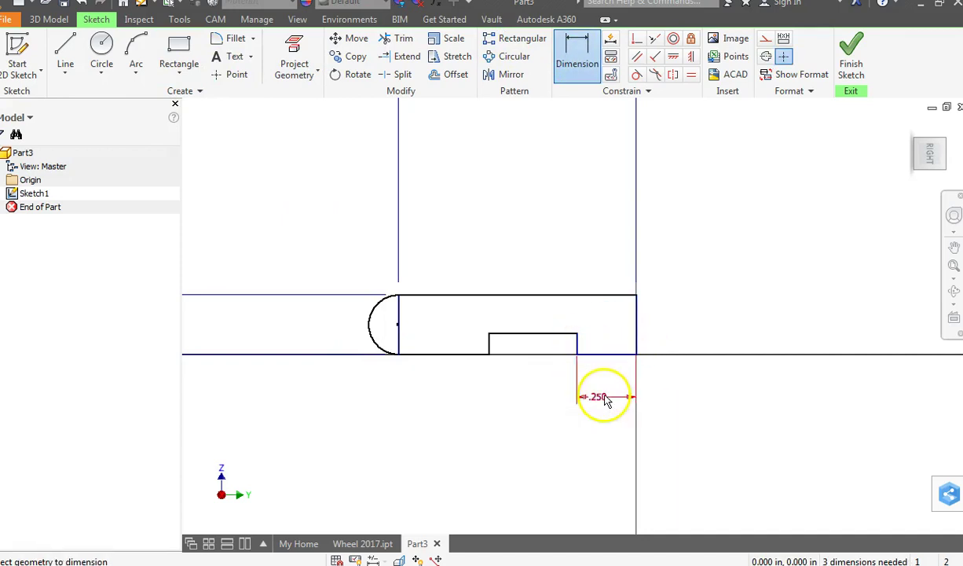
# - Dimension the distance from the rectangle's right edge to the recess's far side line as 0.75 in
pyautogui.click(637, 326)
pyautogui.click(490, 344)
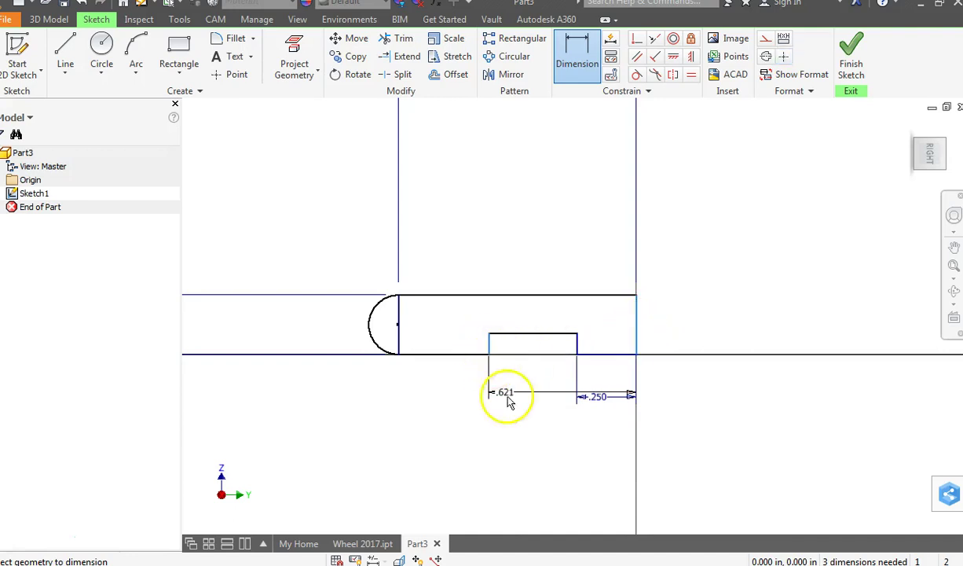
pyautogui.click(571, 439)
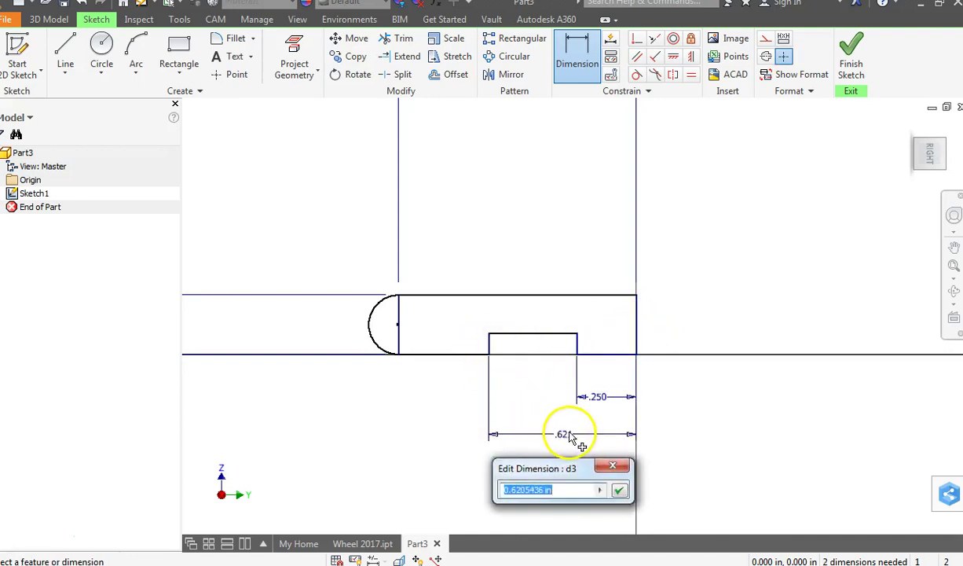
pyautogui.write('.75')
pyautogui.press('Return')
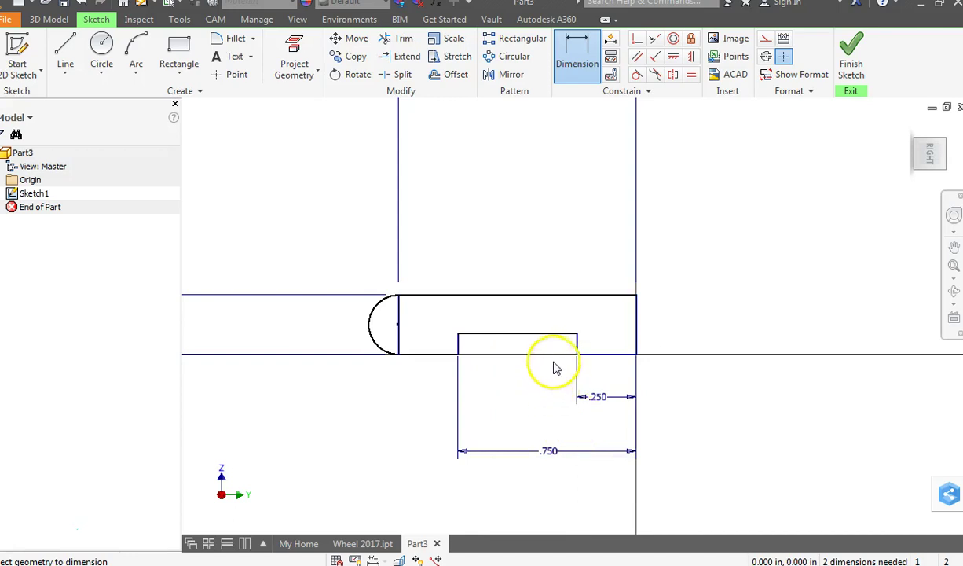
# - Dimension the recess depth between its top line and the rectangle's bottom edge as 0.125 in
pyautogui.click(557, 335)
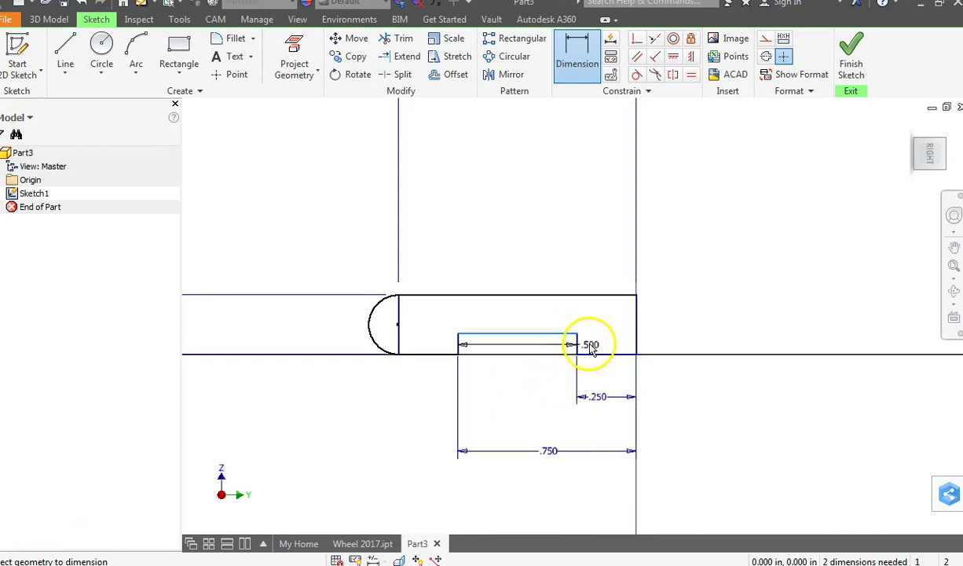
pyautogui.click(593, 354)
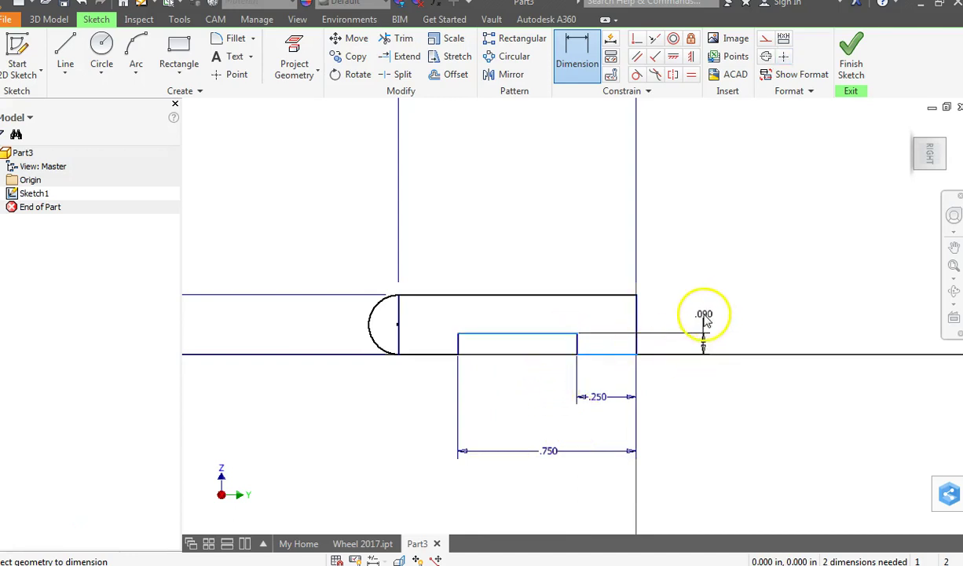
pyautogui.click(706, 316)
pyautogui.write('.125')
pyautogui.press('Return')
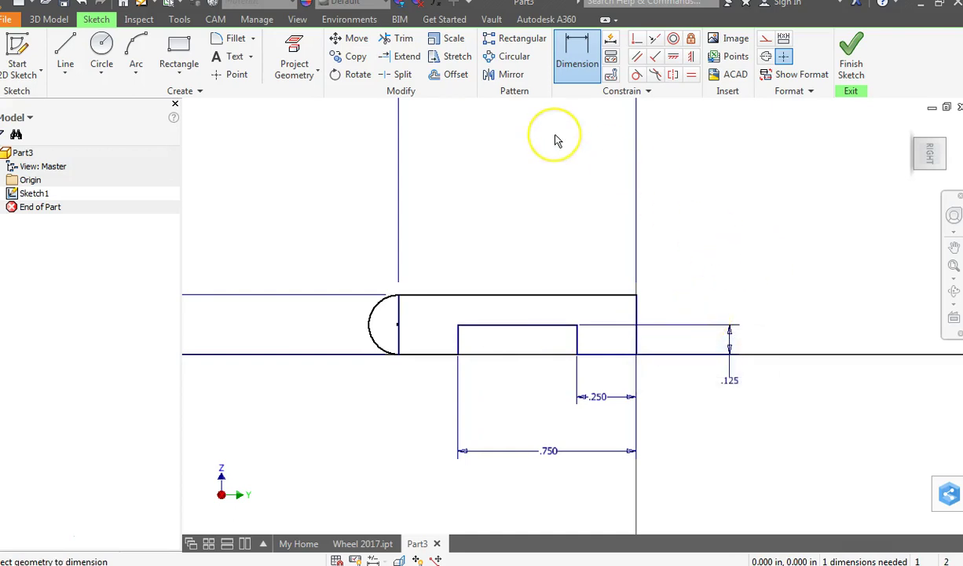
# - Fillet the lower and upper corners of the recess's right side with a 0.0625 in radius
pyautogui.click(235, 38)
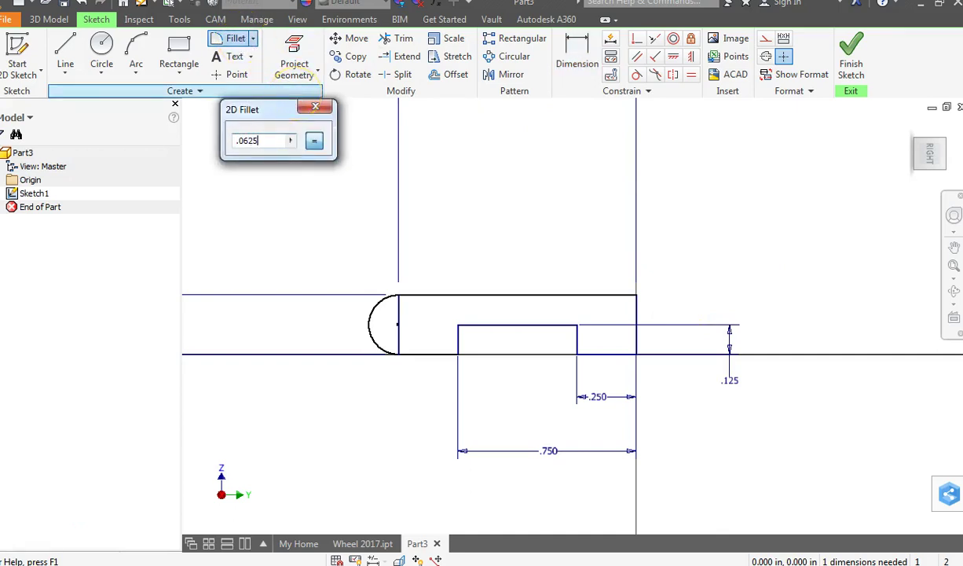
pyautogui.click(578, 344)
pyautogui.scroll(-6, 590, 334)
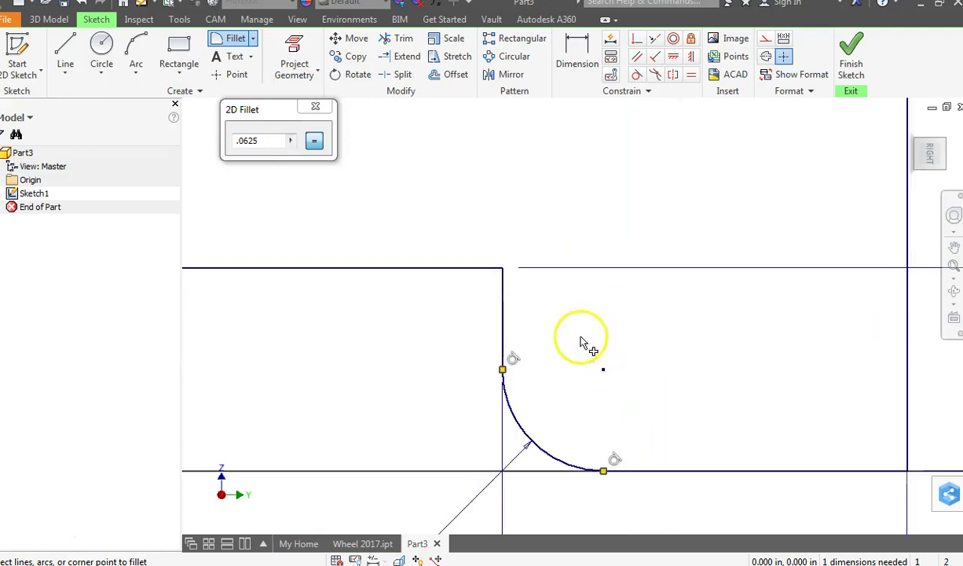
pyautogui.click(505, 322)
pyautogui.click(475, 267)
pyautogui.scroll(5, 472, 271)
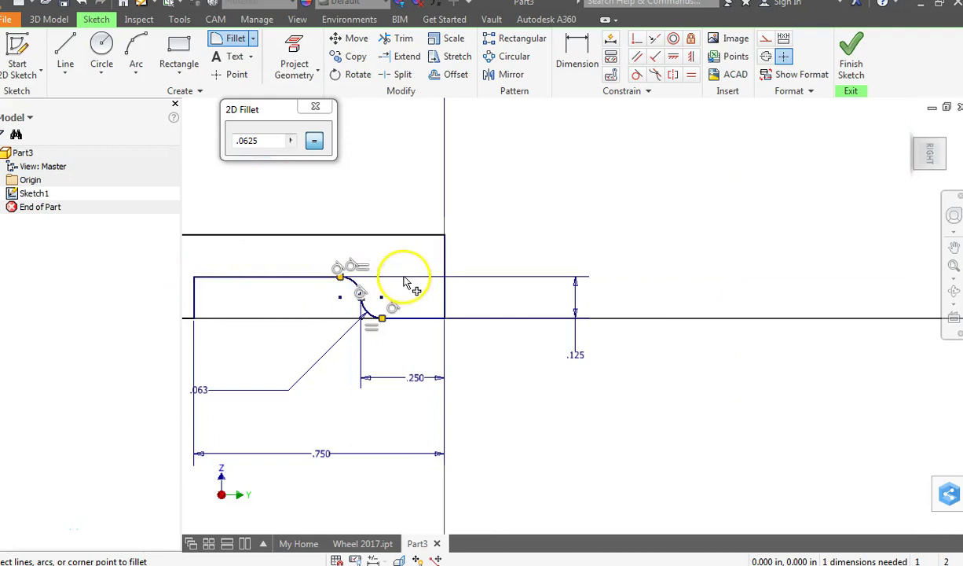
# - Fillet the upper and lower corners of the recess's left side with the same 0.0625 in radius
pyautogui.scroll(2, 306, 275)
pyautogui.scroll(-3, 298, 283)
pyautogui.scroll(3, 329, 306)
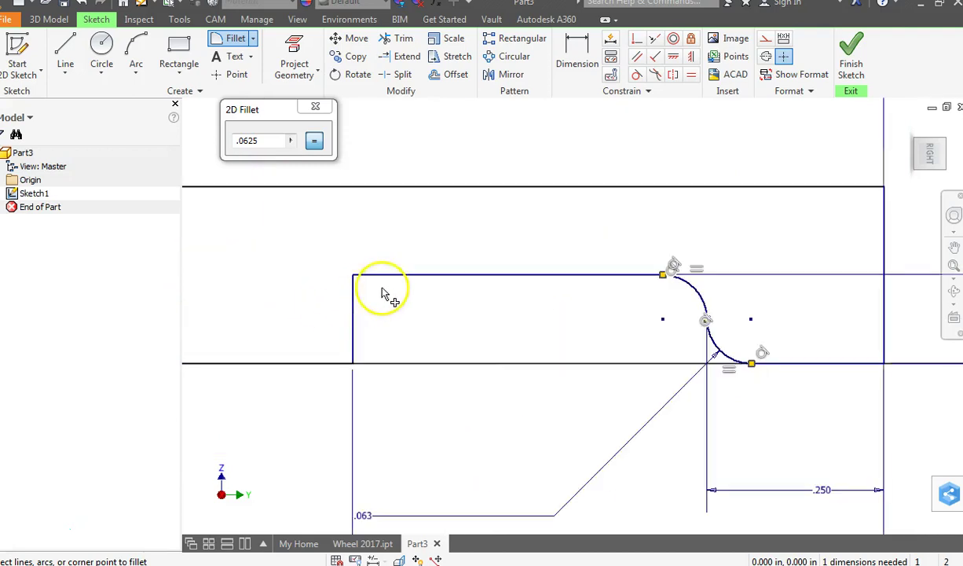
pyautogui.click(382, 281)
pyautogui.click(354, 295)
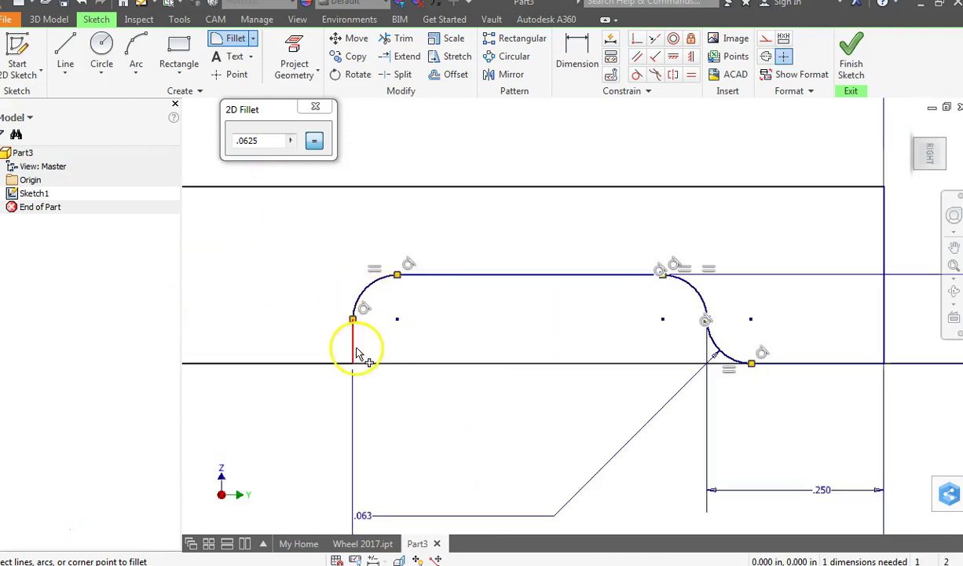
pyautogui.click(352, 347)
pyautogui.click(327, 362)
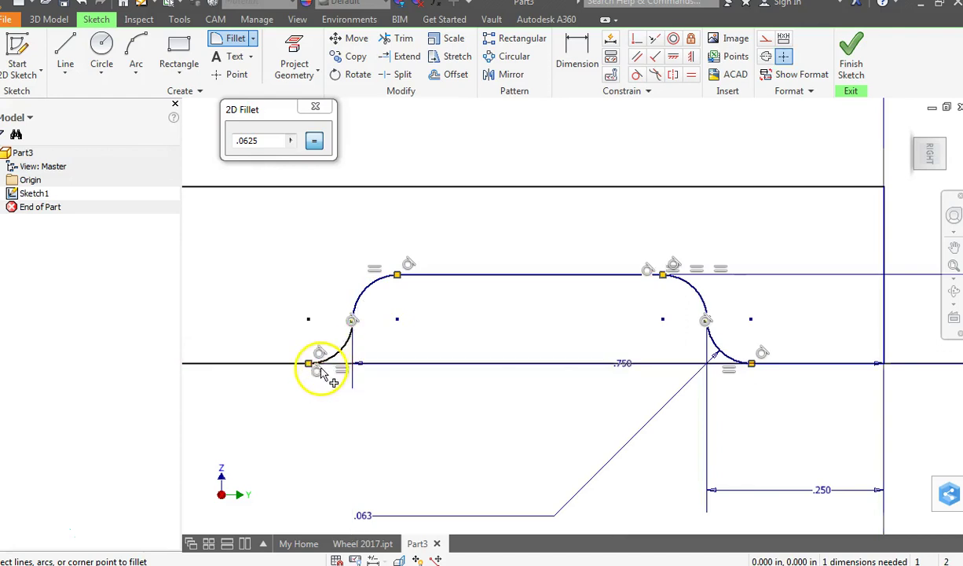
# - Finish the sketch and revolve the main profile and semicircle regions fully about the straight short edge opposite the semicircle
pyautogui.scroll(-2, 322, 375)
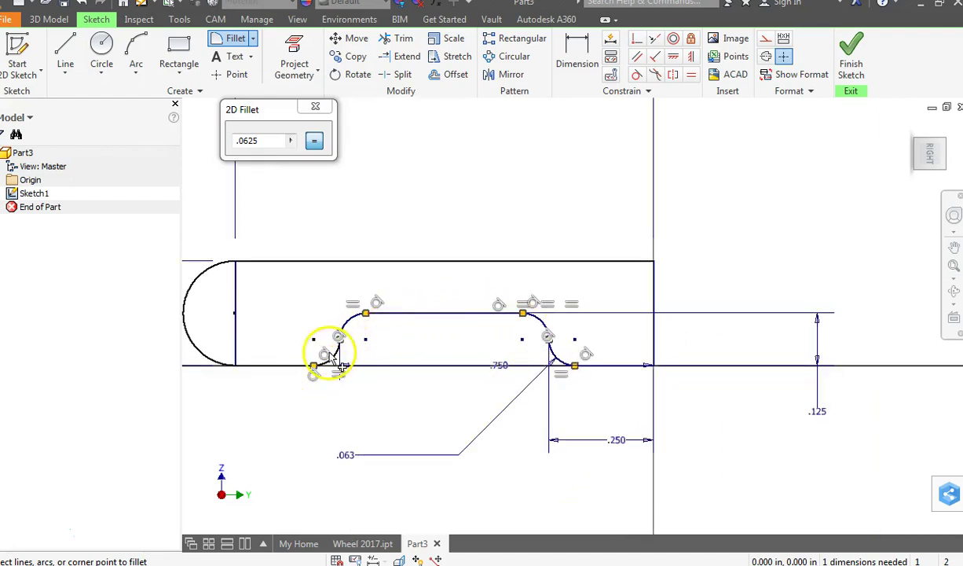
pyautogui.scroll(-2, 338, 358)
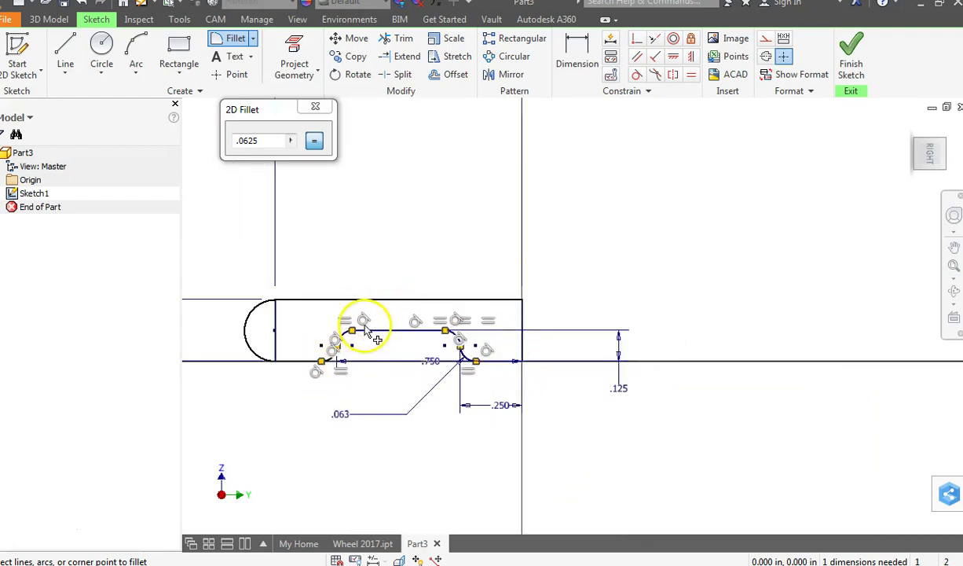
pyautogui.click(850, 59)
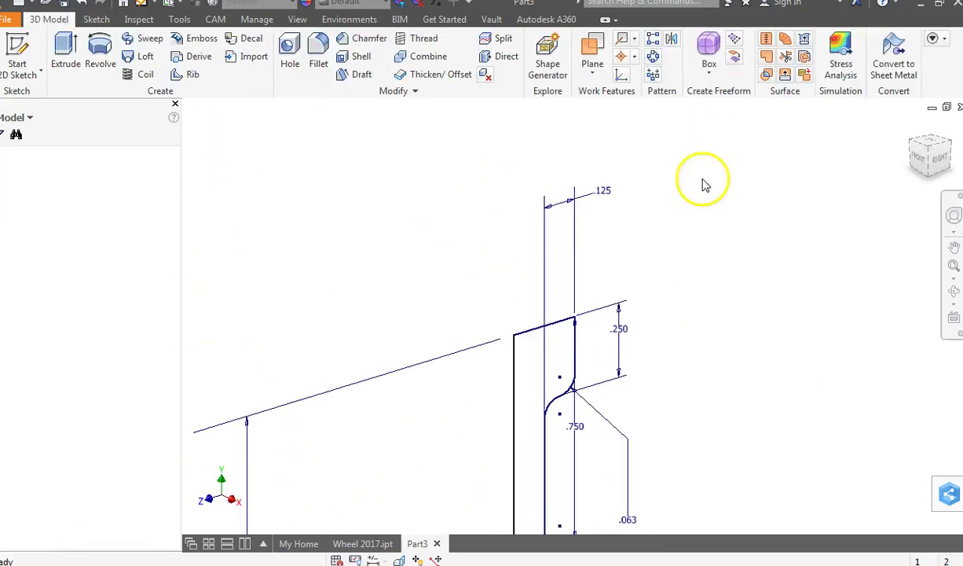
pyautogui.scroll(3, 637, 269)
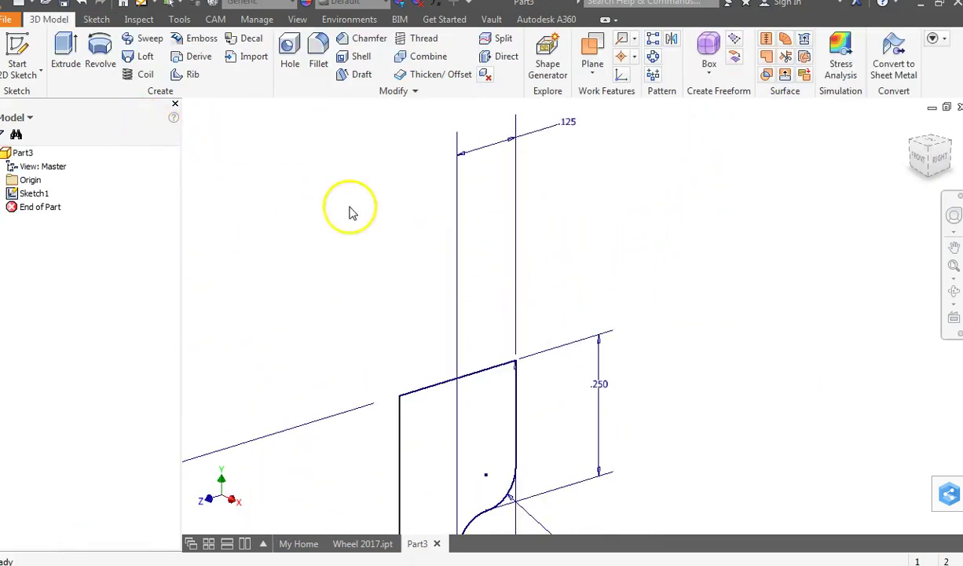
pyautogui.scroll(-3, 351, 213)
pyautogui.click(99, 54)
pyautogui.click(395, 296)
pyautogui.click(396, 483)
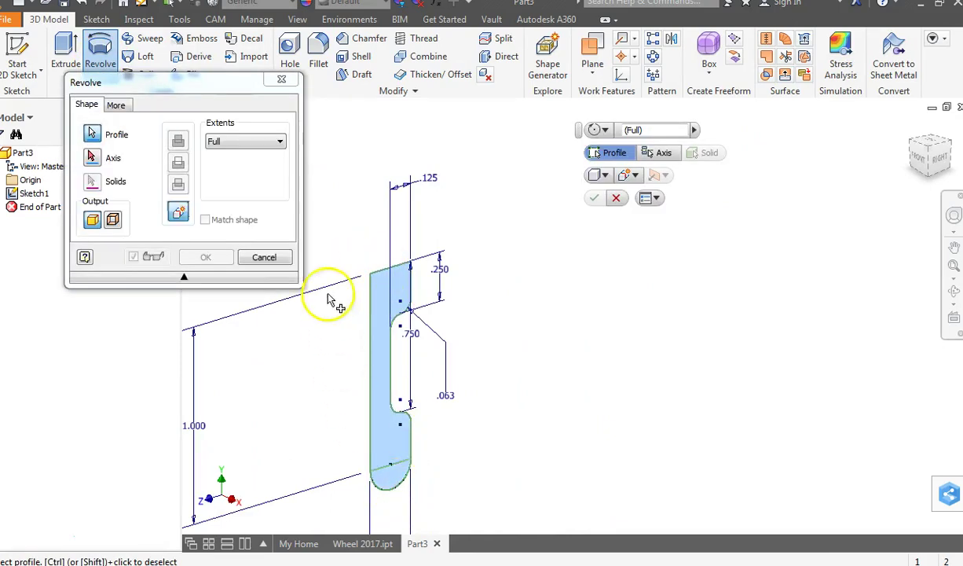
pyautogui.click(93, 158)
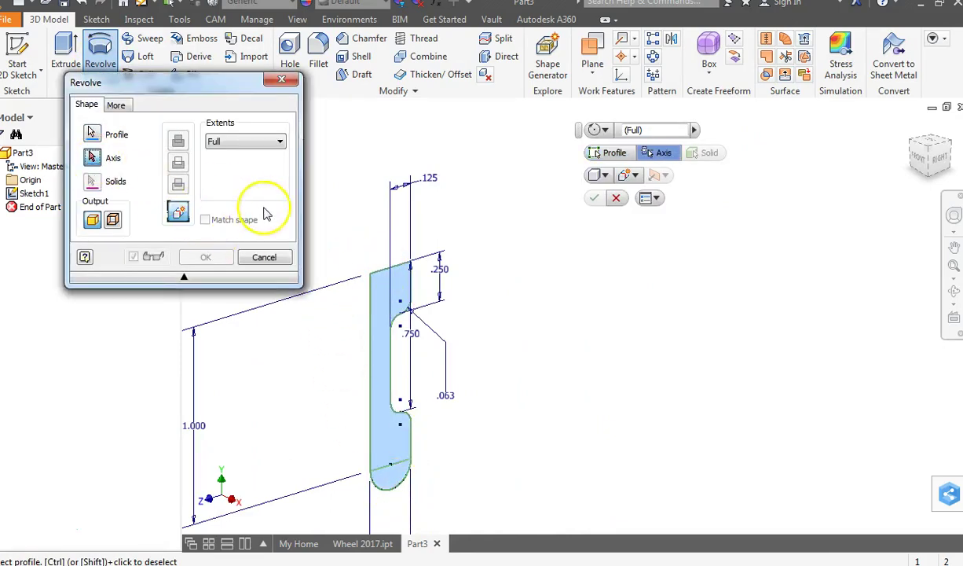
pyautogui.click(388, 274)
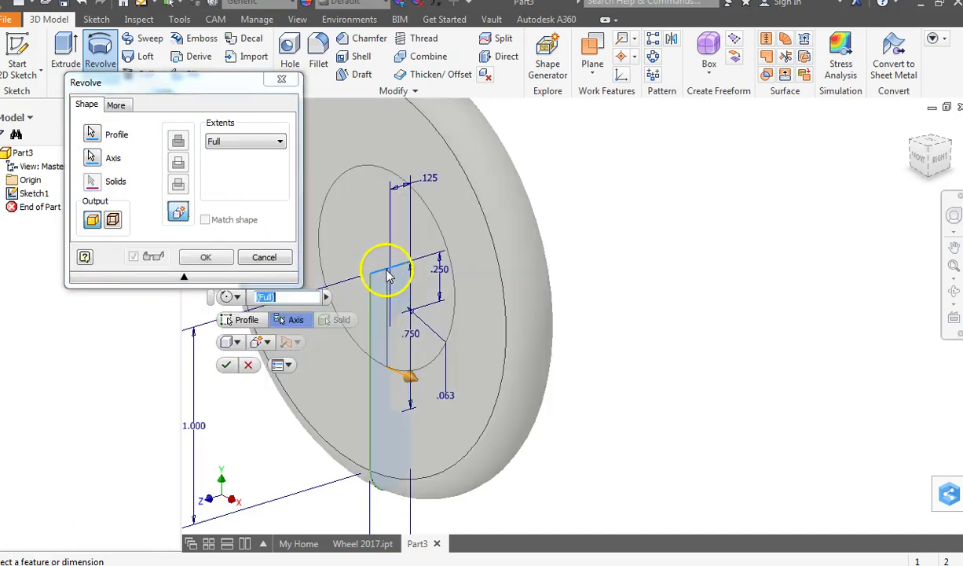
pyautogui.click(201, 257)
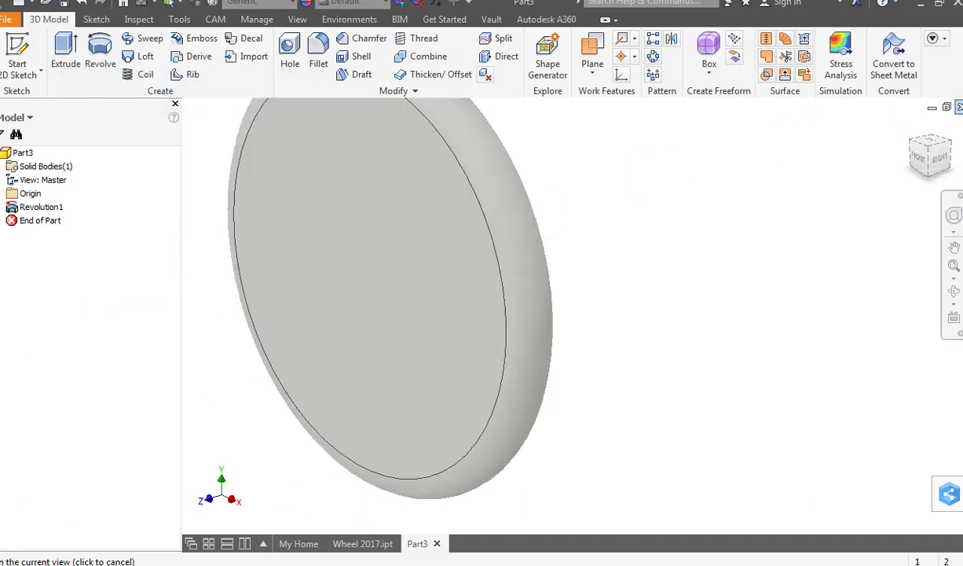
# - Orient the wheel to look straight at its recessed back face and set that view as Front
pyautogui.click(911, 128)
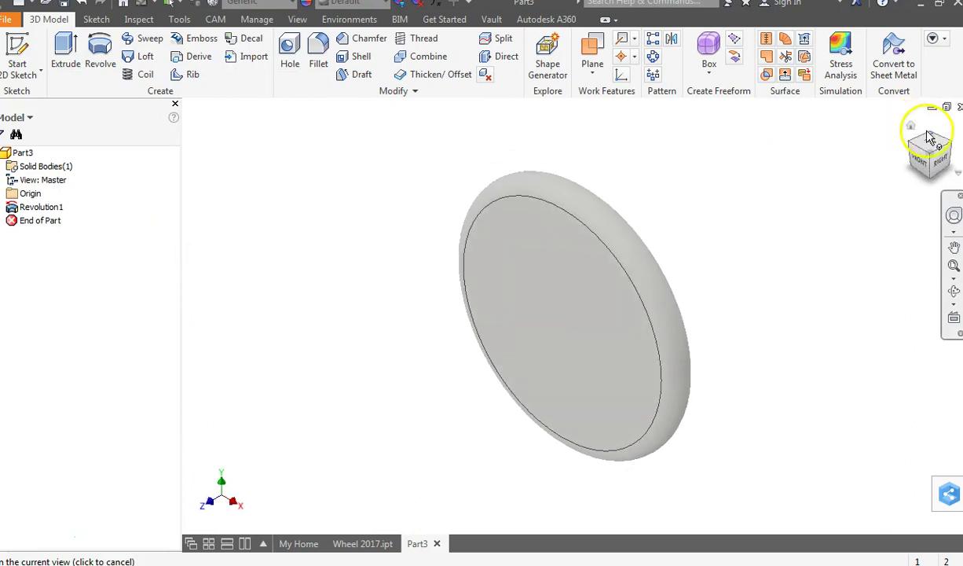
pyautogui.click(952, 146)
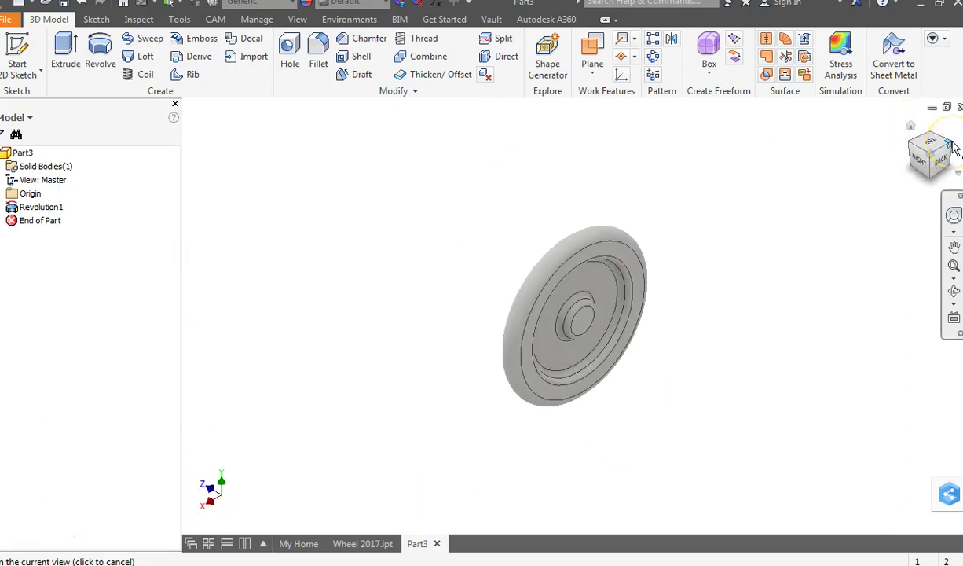
pyautogui.click(953, 150)
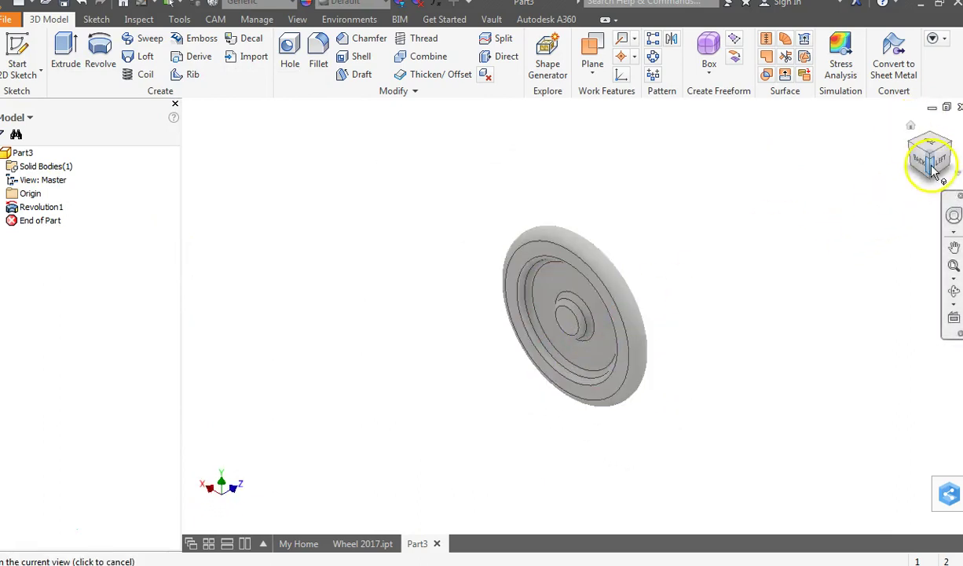
pyautogui.click(925, 168)
pyautogui.rightClick(929, 157)
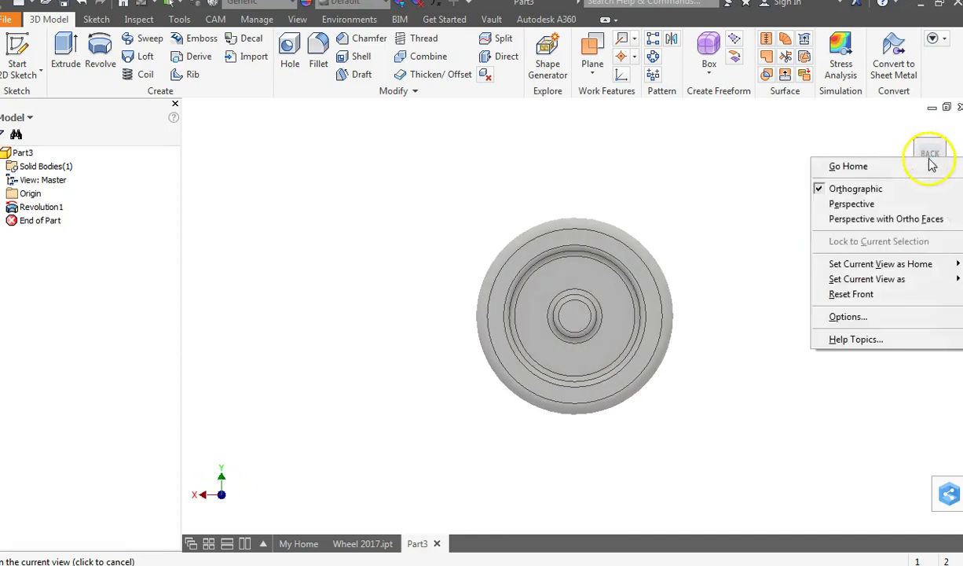
pyautogui.click(782, 293)
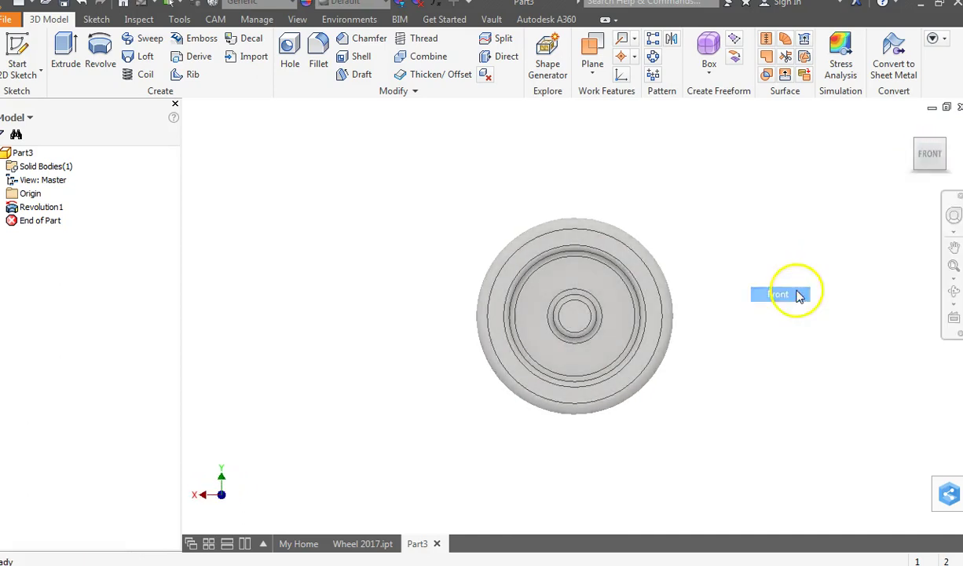
# - Set the isometric view between the Front, Right and Top faces as the Home view and return to it
pyautogui.click(947, 146)
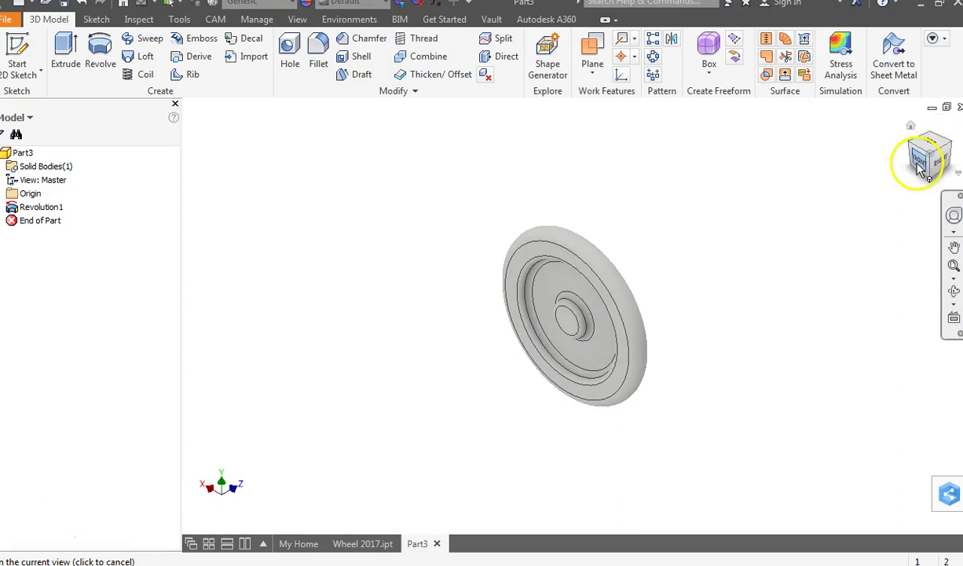
pyautogui.rightClick(935, 162)
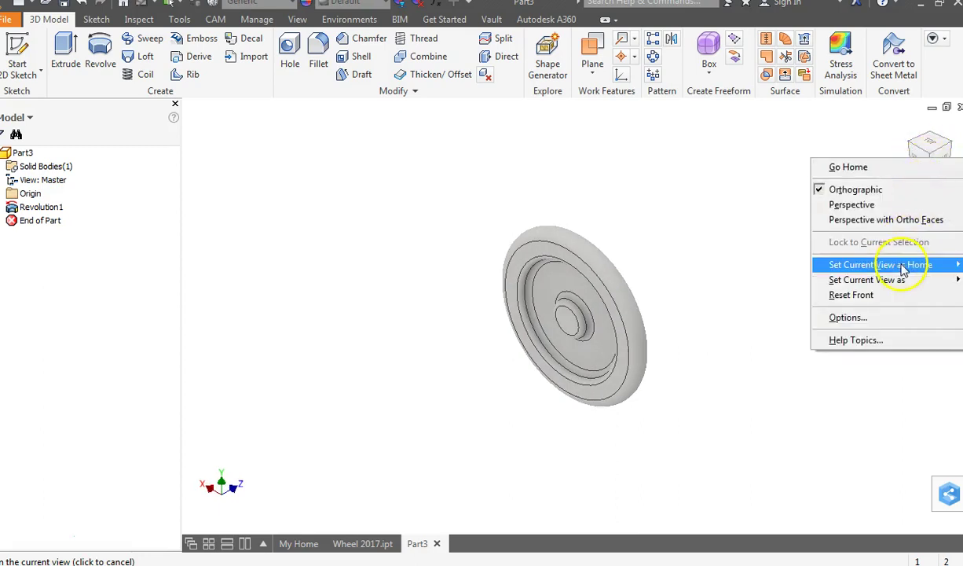
pyautogui.moveTo(888, 265)
pyautogui.click(762, 279)
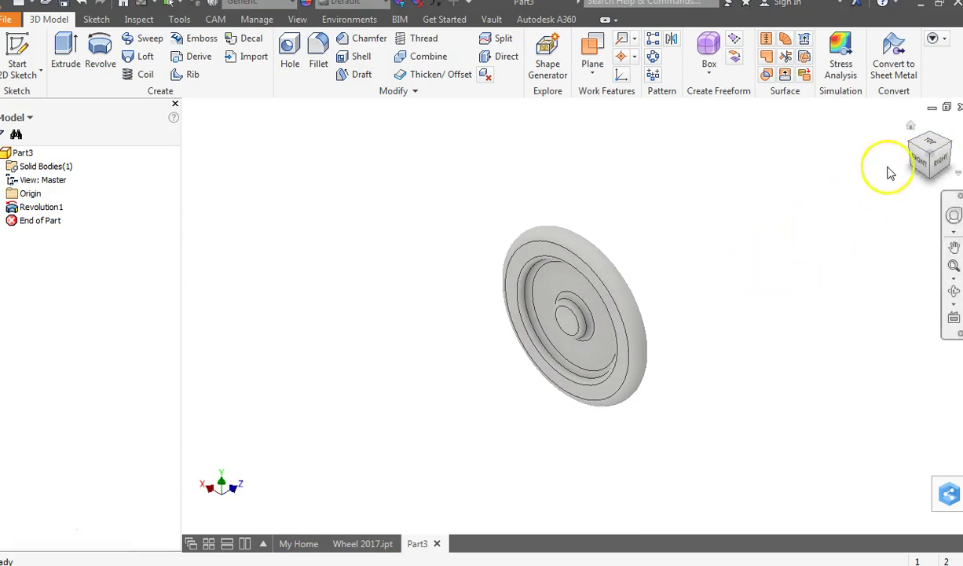
pyautogui.click(909, 127)
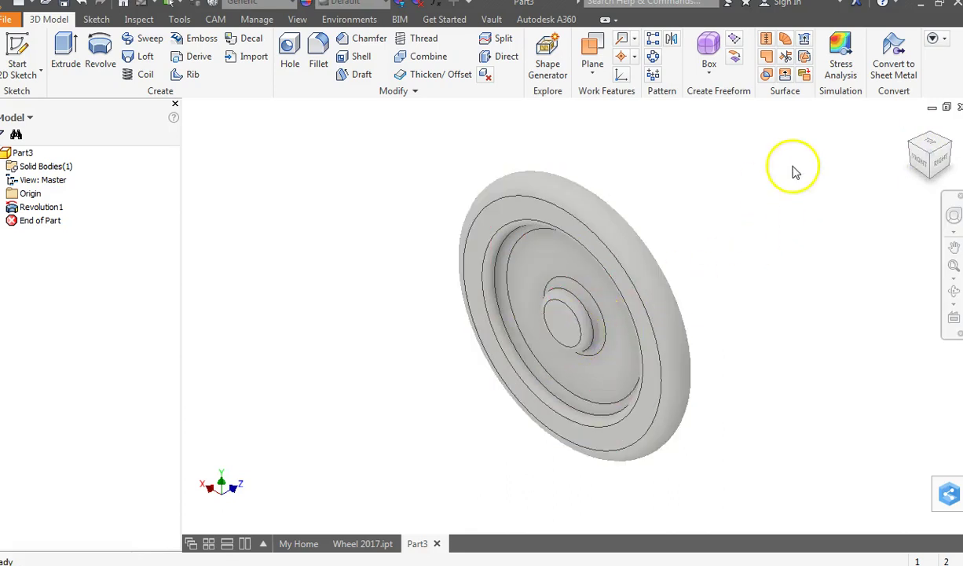
# - Create a sketch on the front face of the wheel's hub, place a point at its centre, and finish the sketch
pyautogui.click(20, 59)
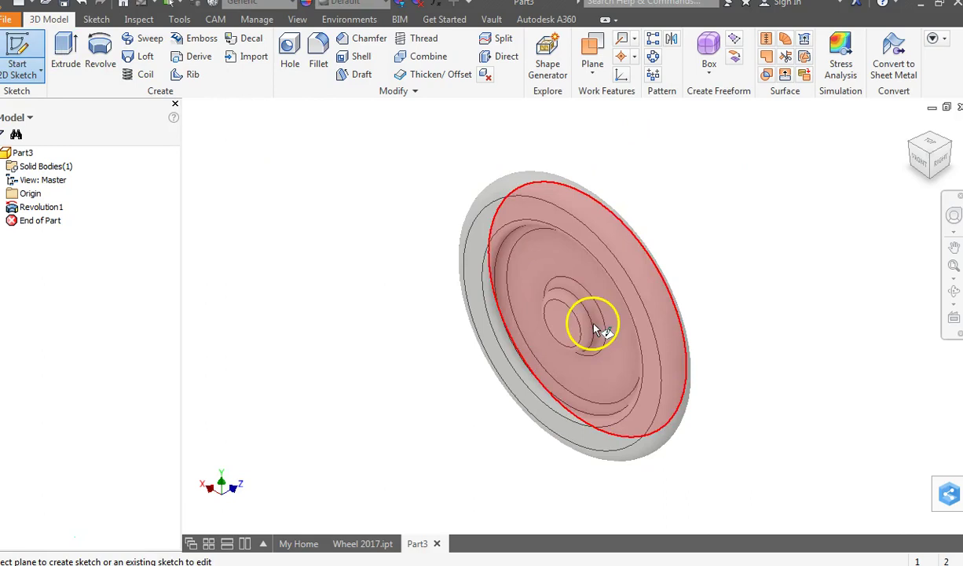
pyautogui.click(576, 330)
pyautogui.click(237, 77)
pyautogui.click(574, 315)
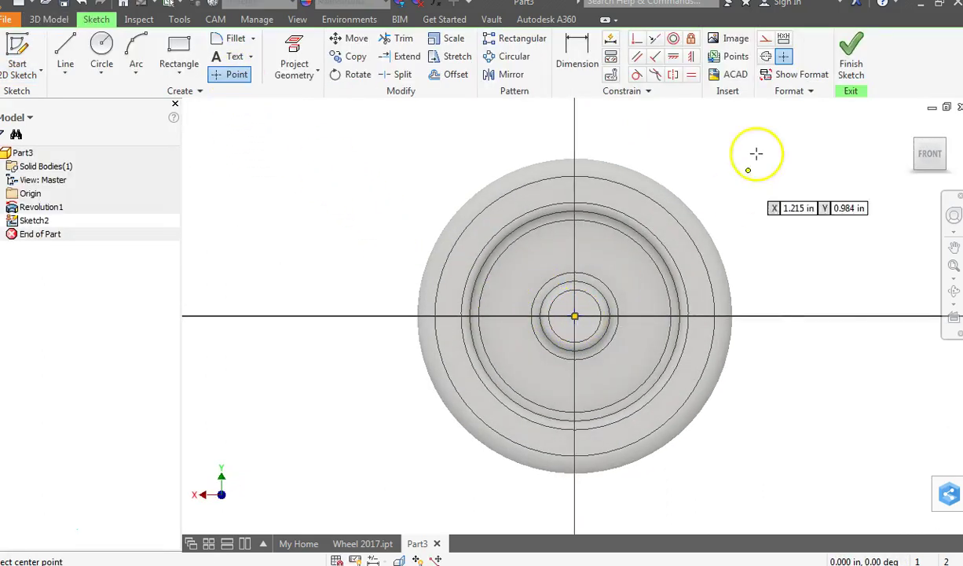
pyautogui.click(852, 67)
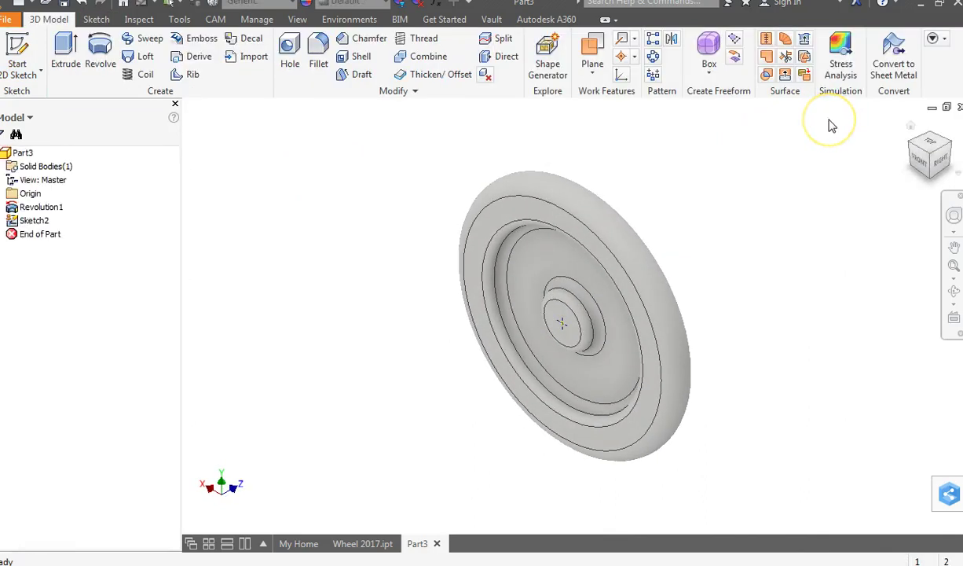
# - Cut a 0.28 in diameter hole through all at the hub's centre point, following the through-hole callout in the wheel drawing
pyautogui.click(287, 55)
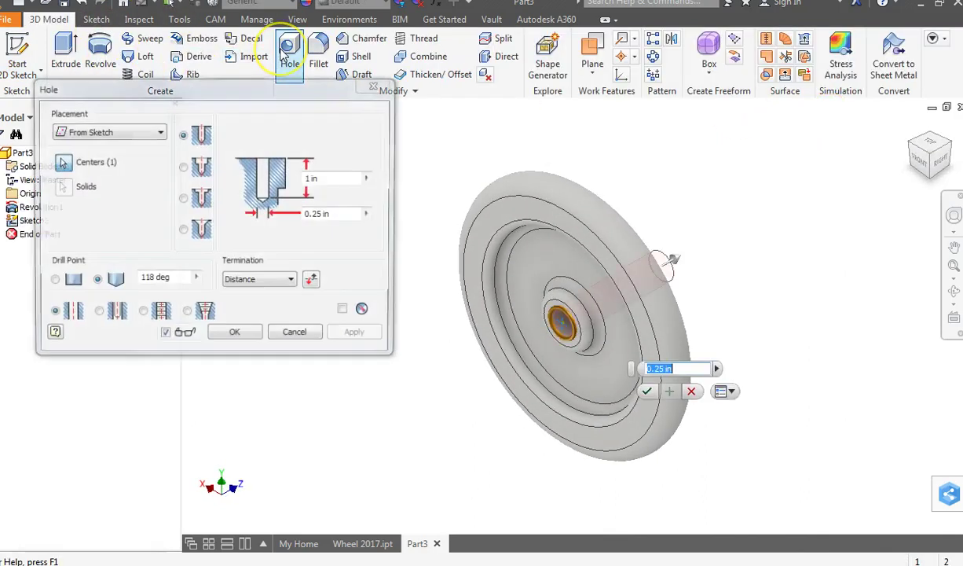
pyautogui.hotkey('alt', 'Tab')
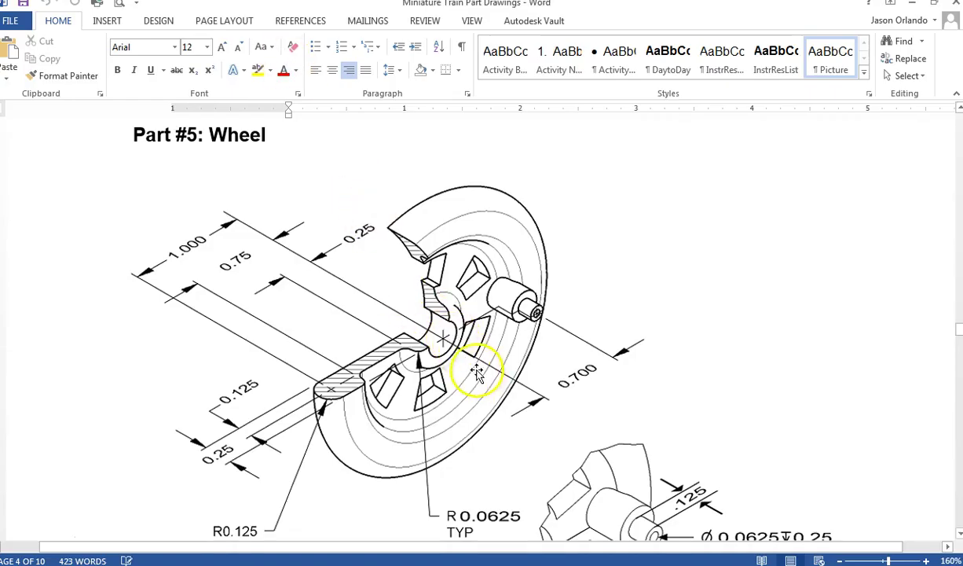
pyautogui.scroll(-15, 515, 383)
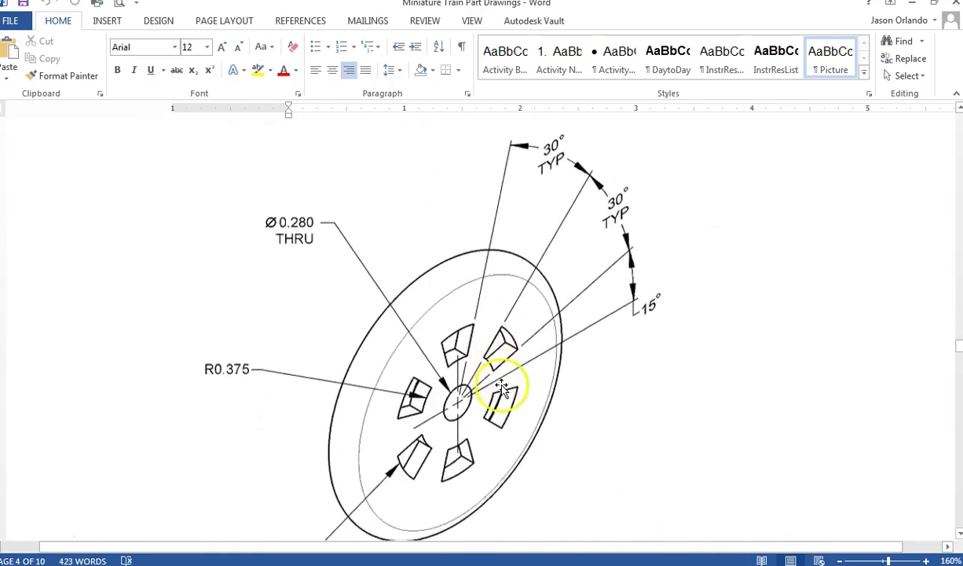
pyautogui.scroll(1, 463, 334)
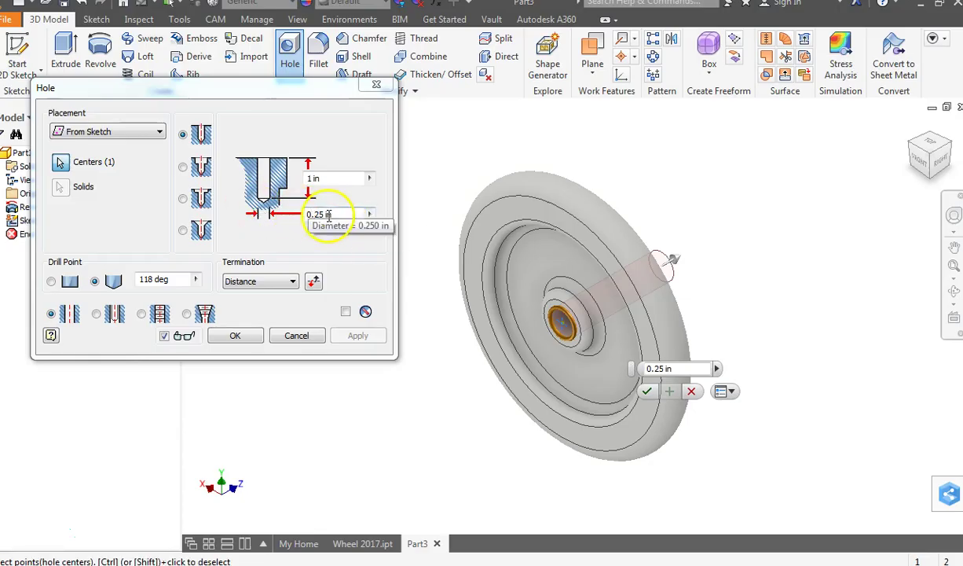
pyautogui.doubleClick(303, 214)
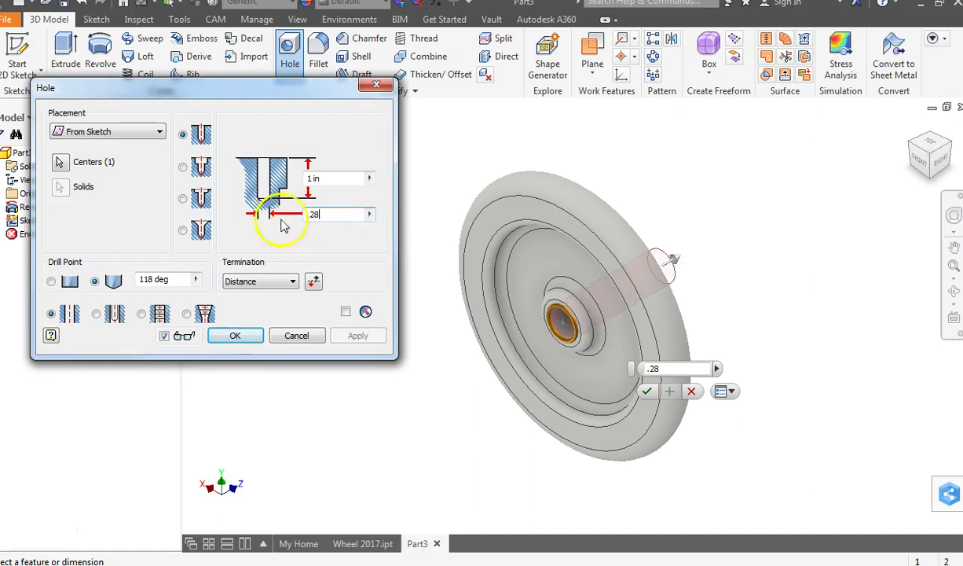
pyautogui.click(284, 283)
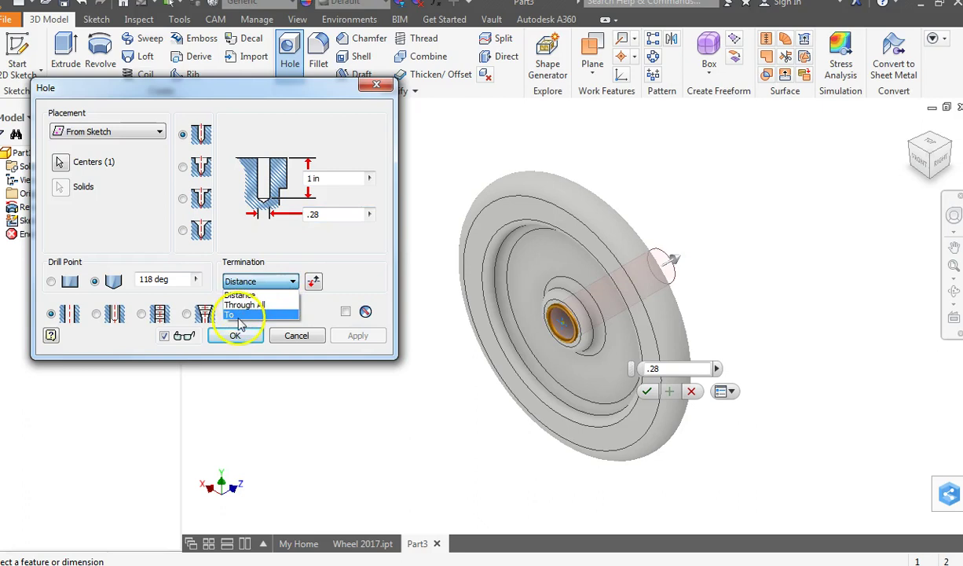
pyautogui.click(248, 305)
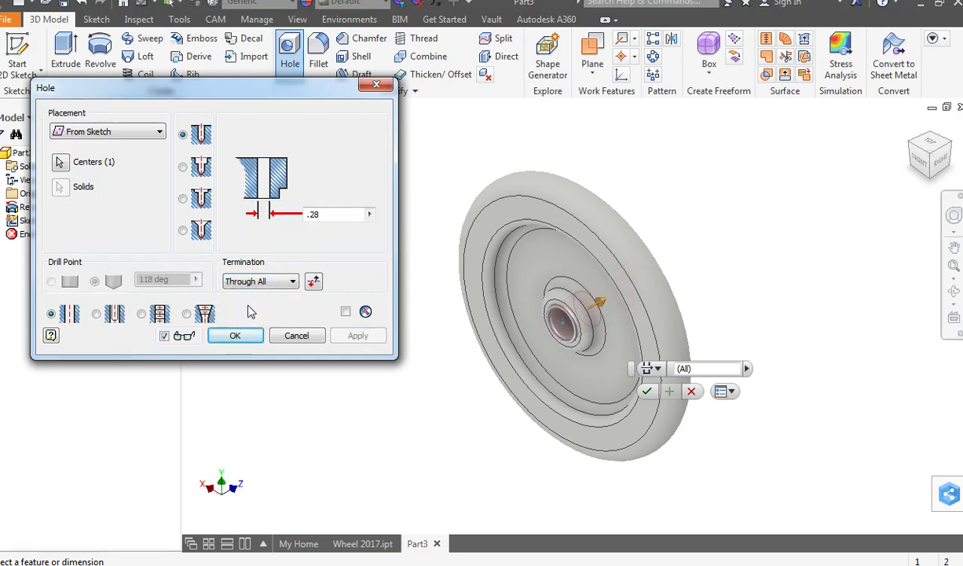
pyautogui.click(248, 335)
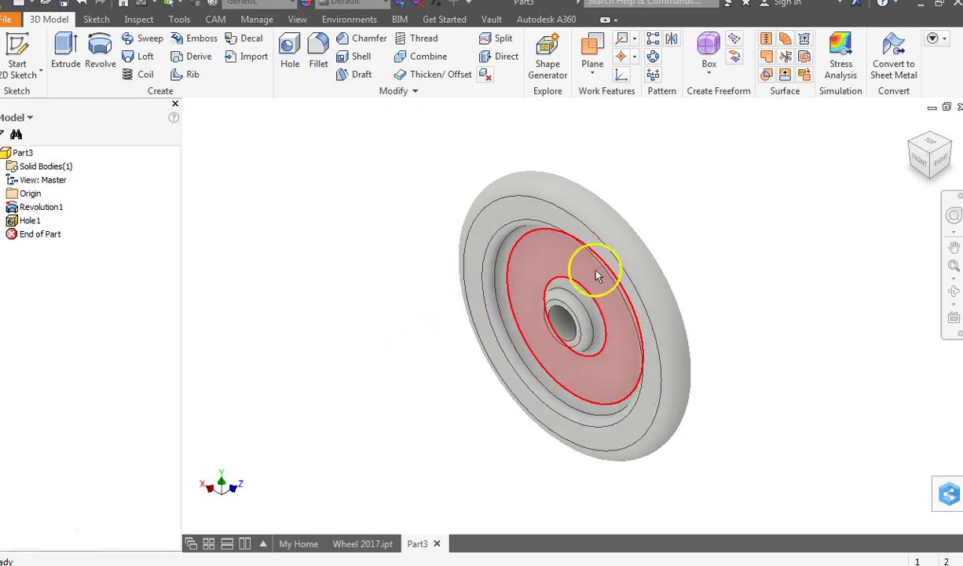
# - Consult the wheel drawing's window layout and start a sketch on the wheel's flat back face
pyautogui.click(952, 147)
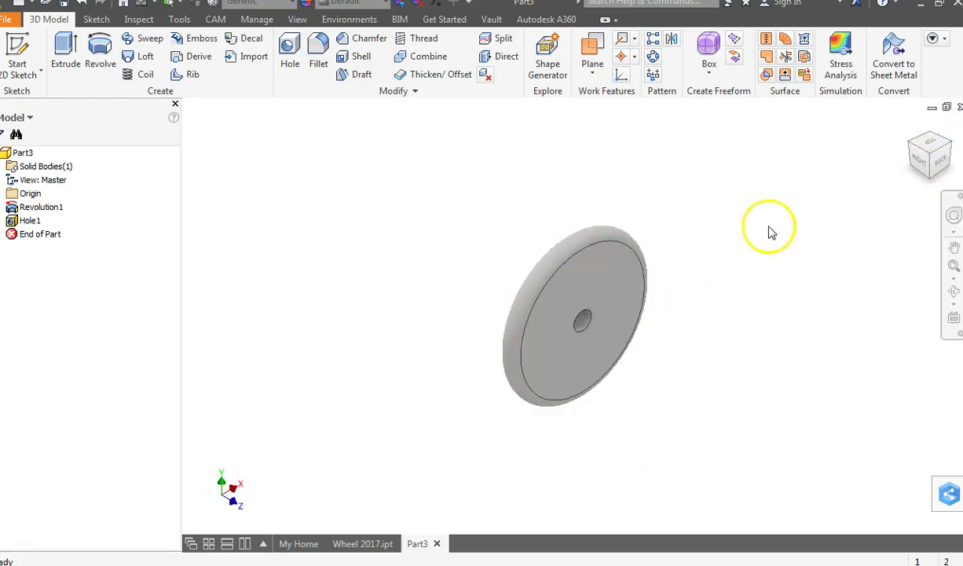
pyautogui.hotkey('alt', 'Tab')
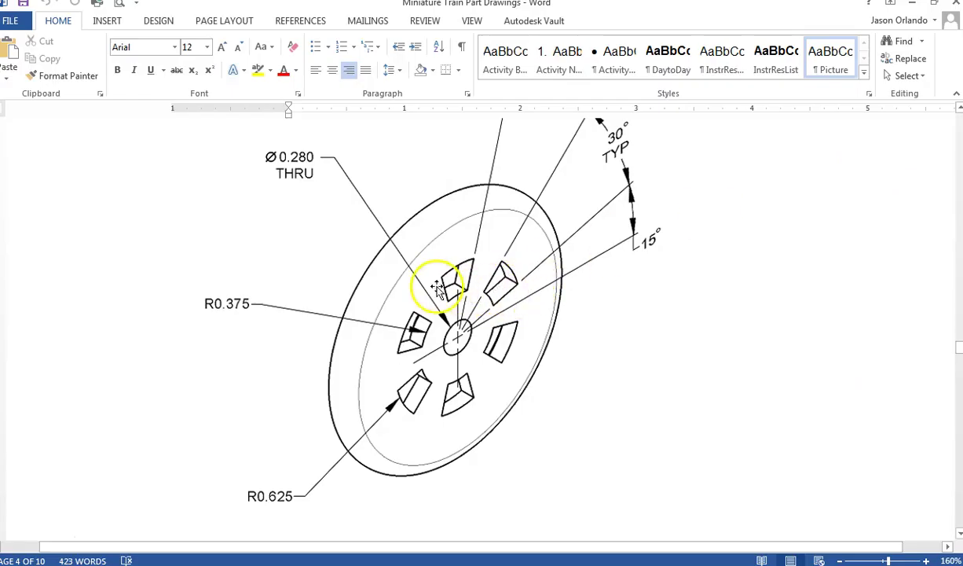
pyautogui.scroll(3, 569, 338)
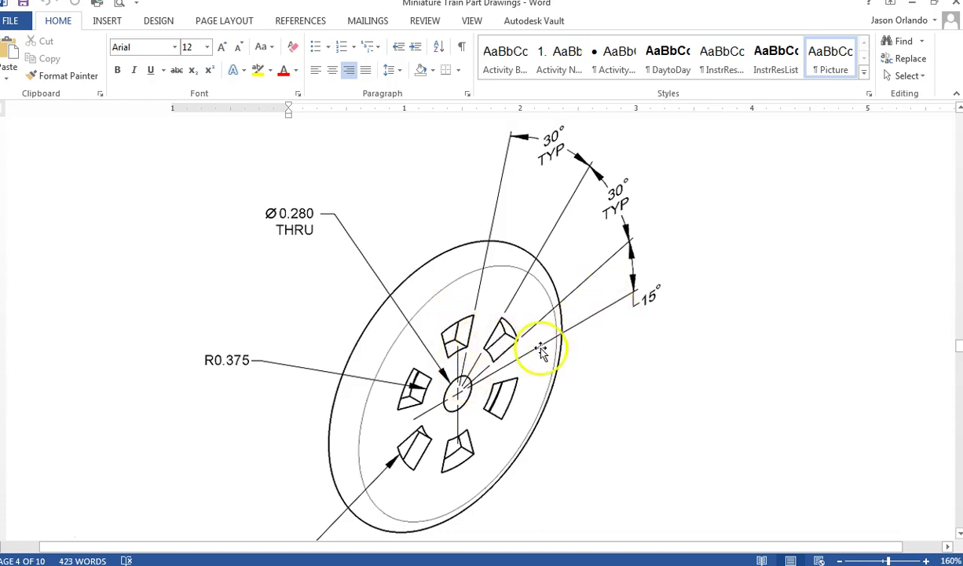
pyautogui.hotkey('alt', 'Tab')
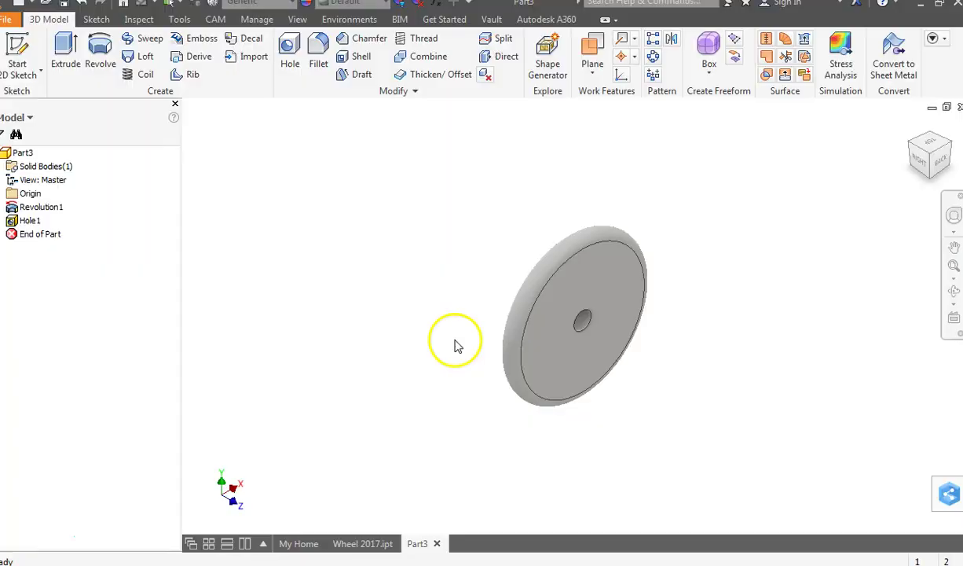
pyautogui.click(16, 53)
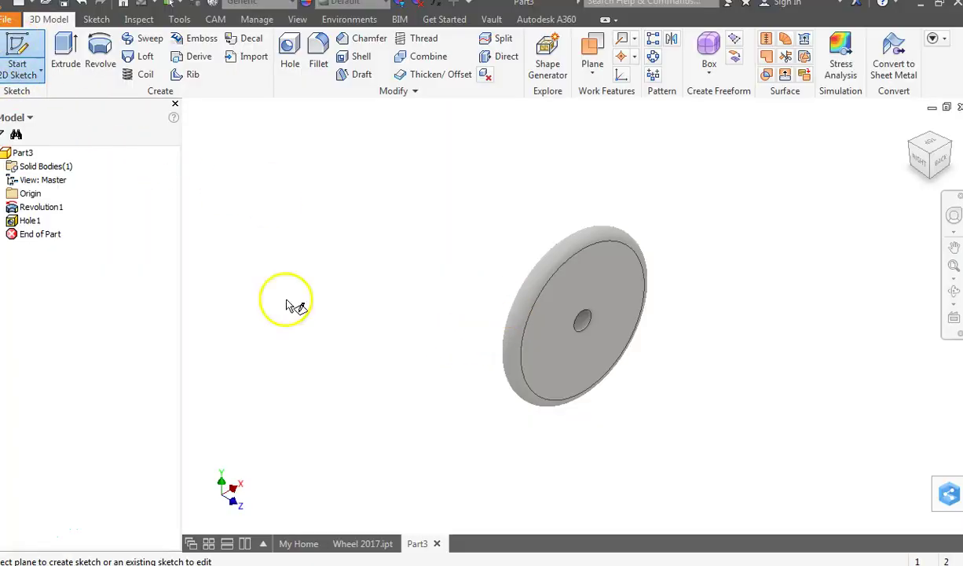
pyautogui.click(533, 324)
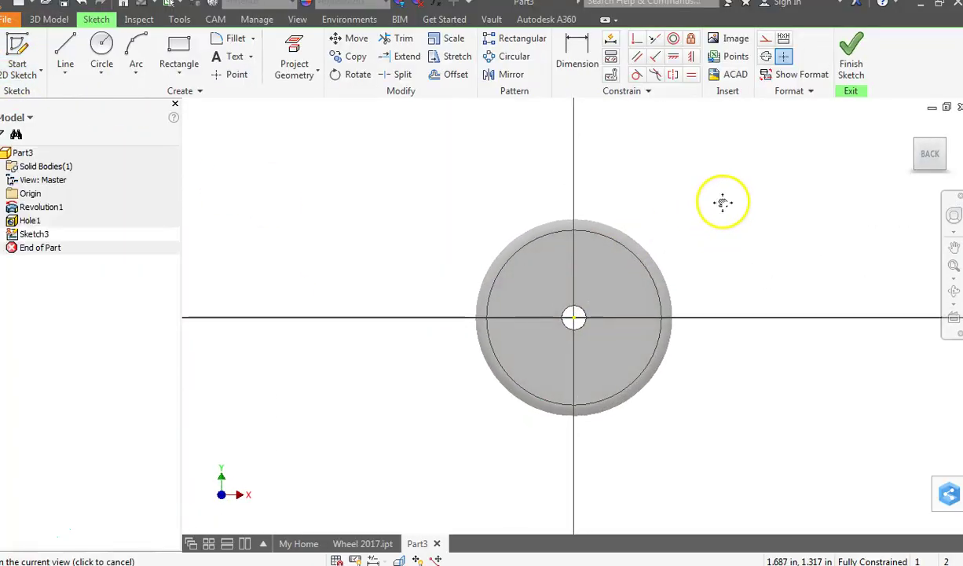
# - Check the window radii in the Word drawing and sketch a 0.75 in diameter circle centred on the wheel's hole
pyautogui.hotkey('alt', 'Tab')
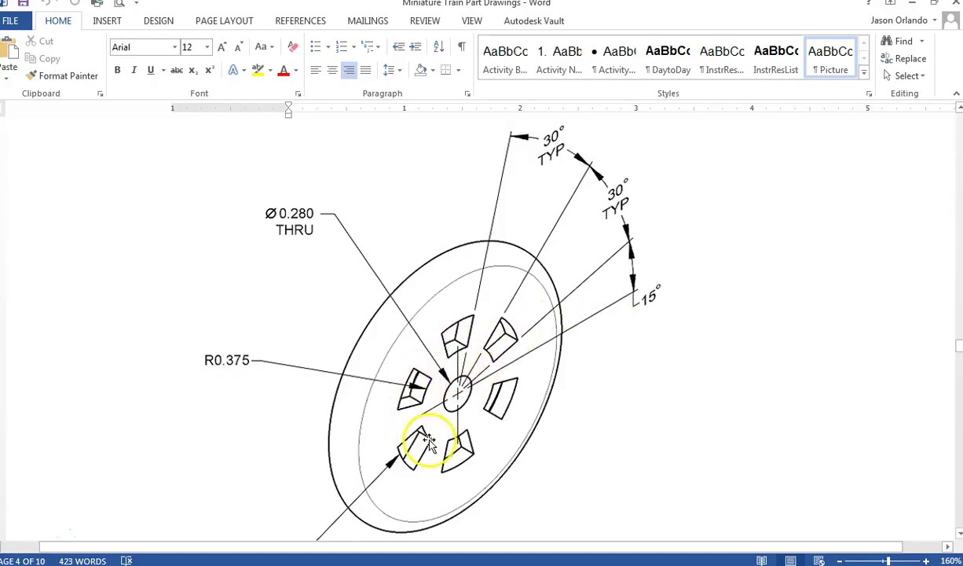
pyautogui.scroll(-1, 455, 355)
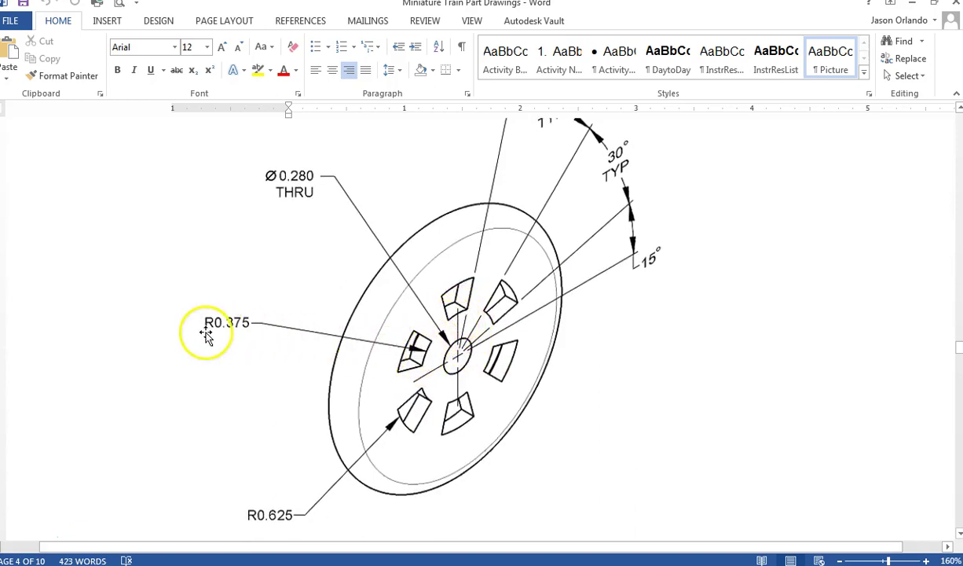
pyautogui.hotkey('alt', 'Tab')
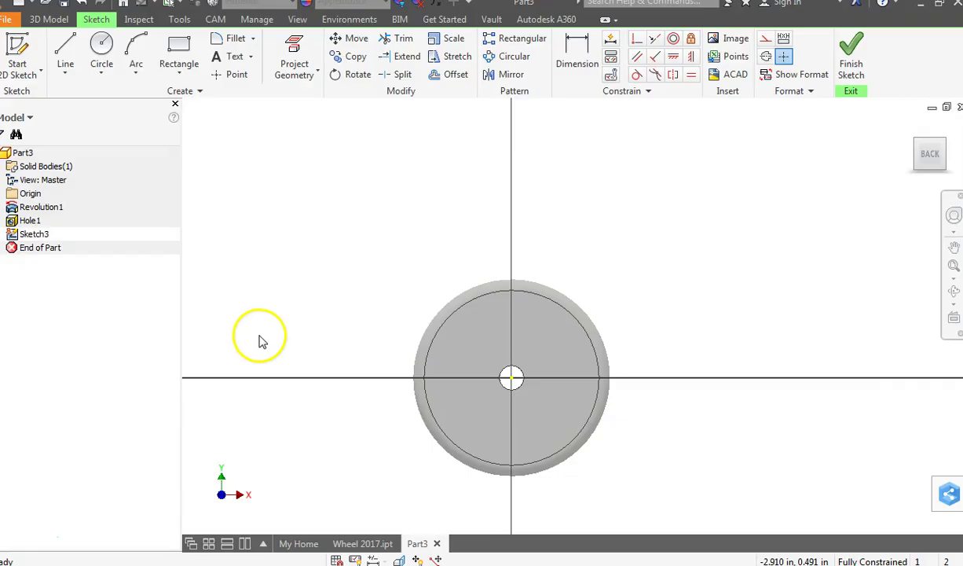
pyautogui.click(101, 46)
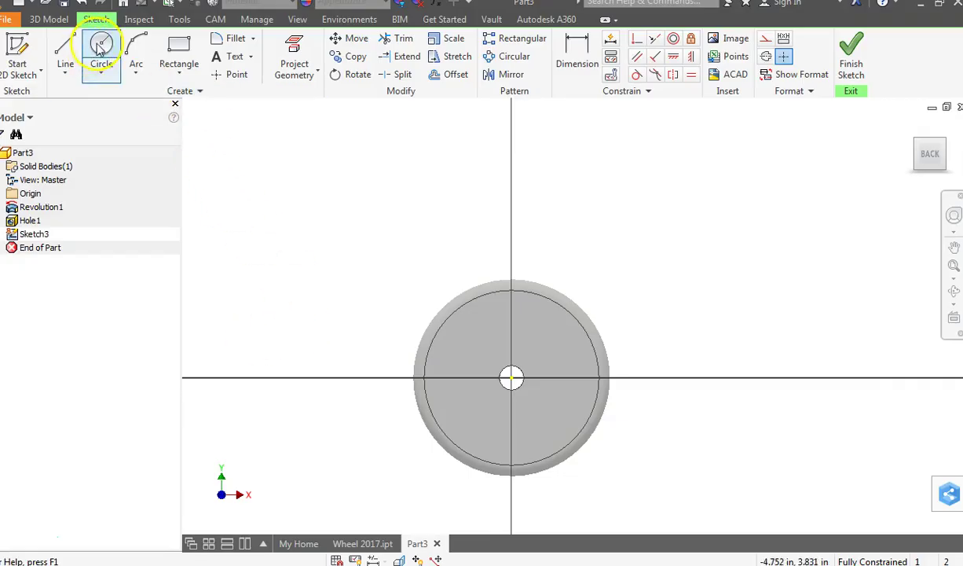
pyautogui.click(511, 378)
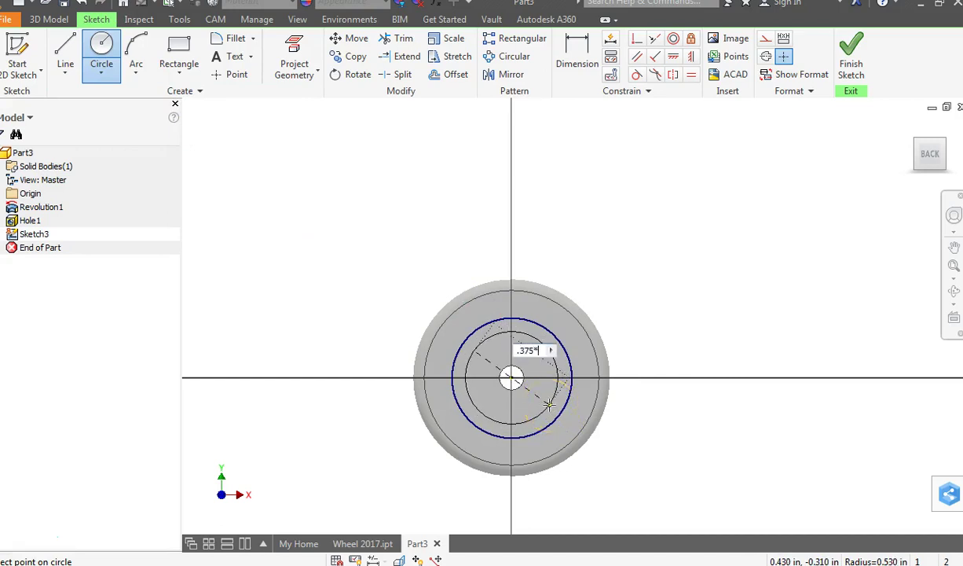
pyautogui.press('Tab')
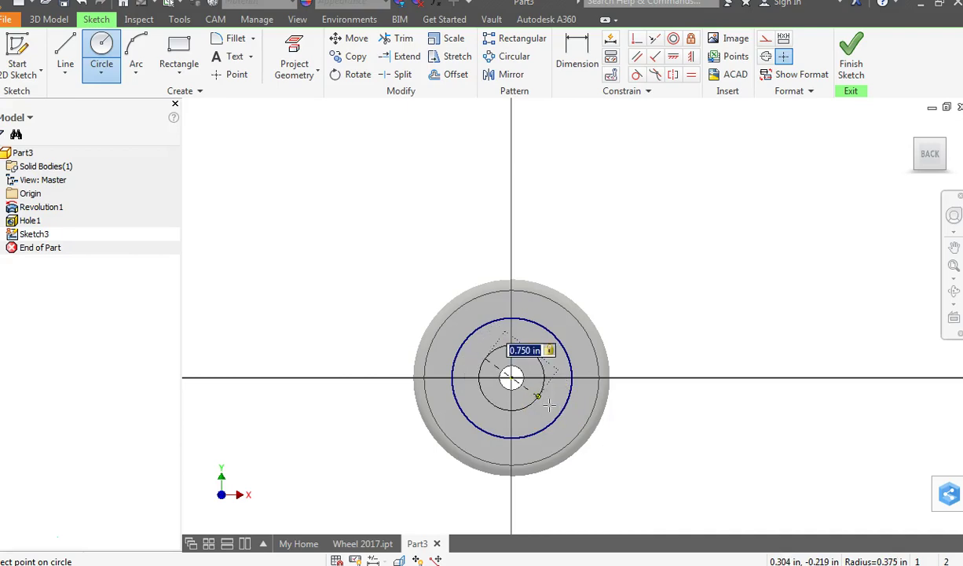
pyautogui.press('Return')
# - Sketch a second concentric circle at the wheel's centre with its diameter set to .625*2 (1.25 in)
pyautogui.hotkey('alt', 'Tab')
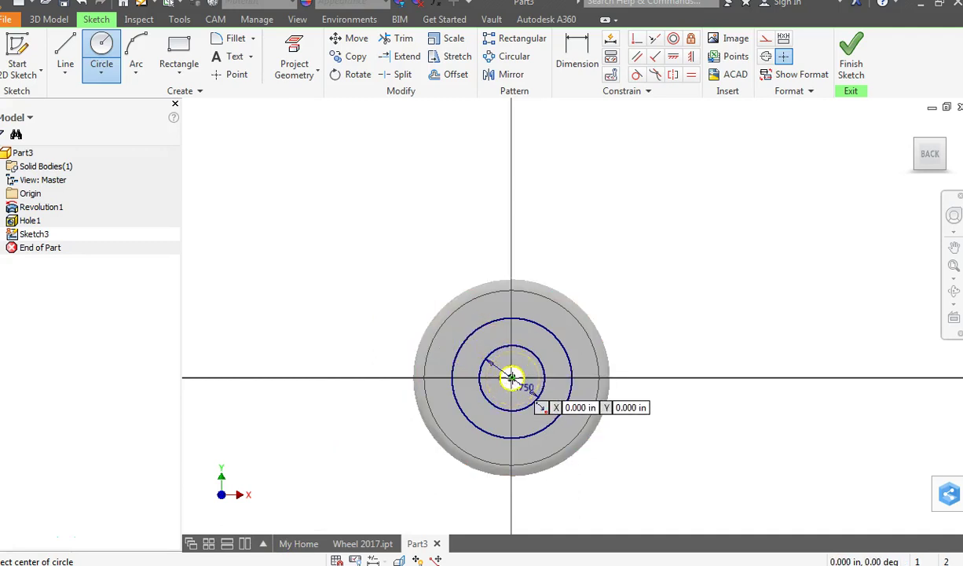
pyautogui.hotkey('ctrl', 'z')
pyautogui.click(102, 44)
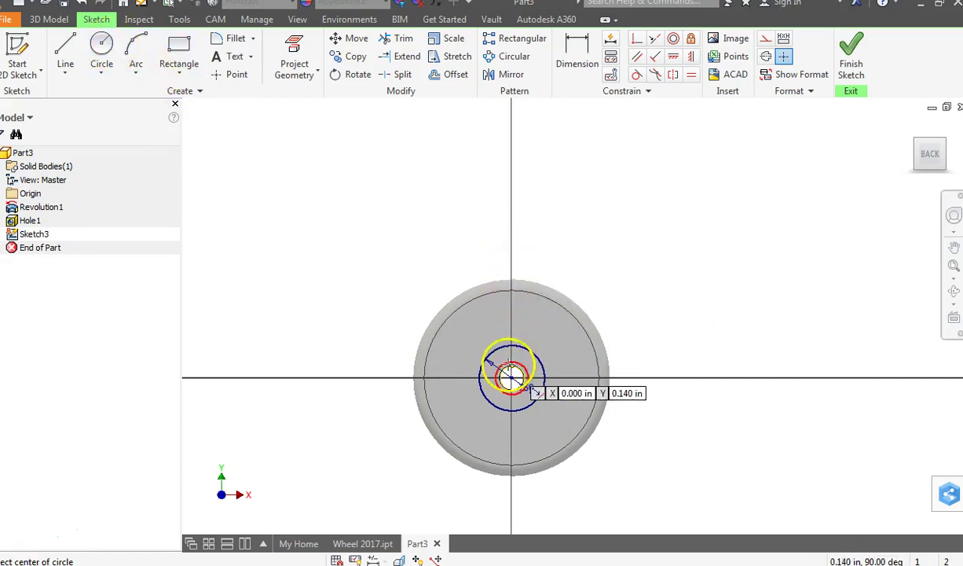
pyautogui.click(511, 378)
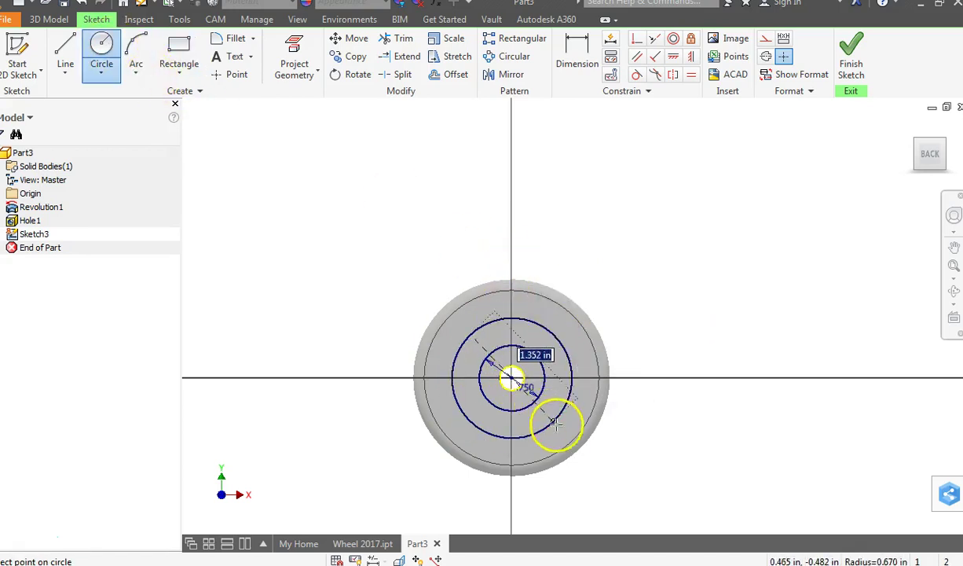
pyautogui.write('.625"*2')
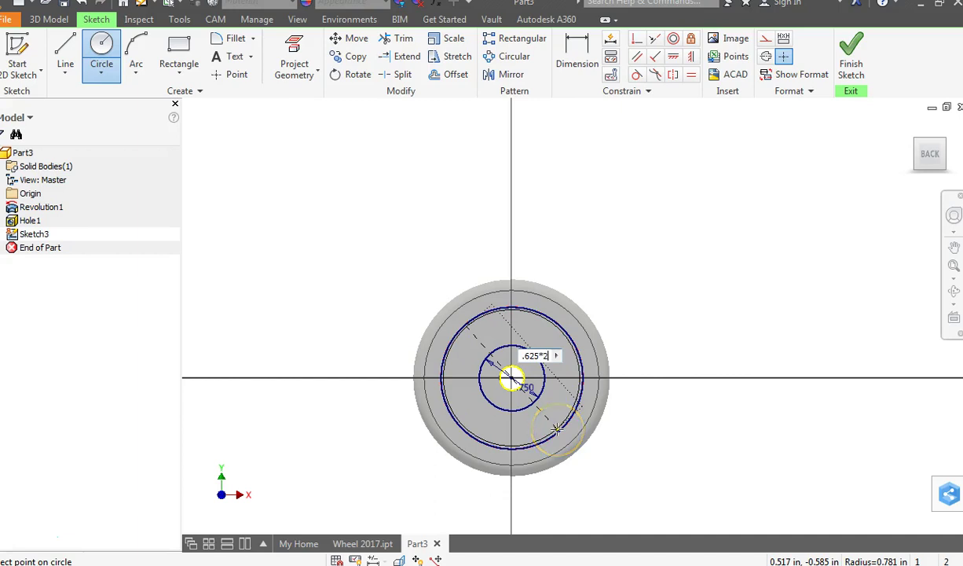
pyautogui.press('Return')
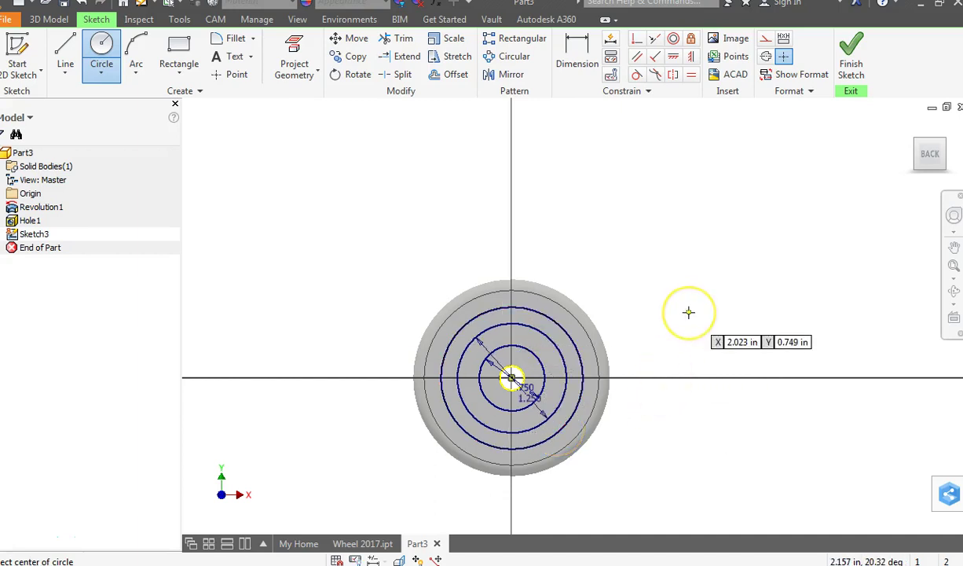
pyautogui.press('Escape')
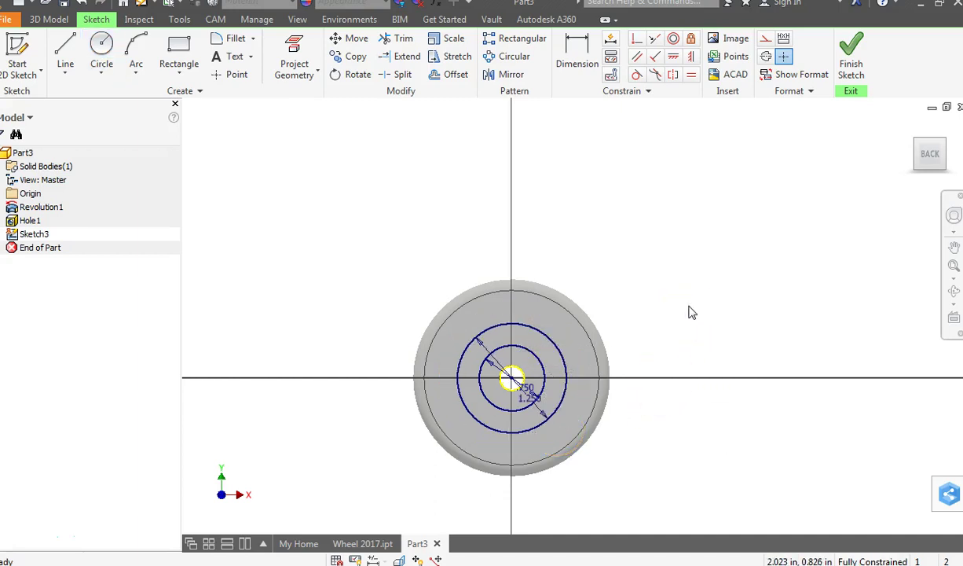
# - Draw a line from the wheel's centre up to the 1.25 in circle at 75 degrees from horizontal
pyautogui.scroll(3, 648, 338)
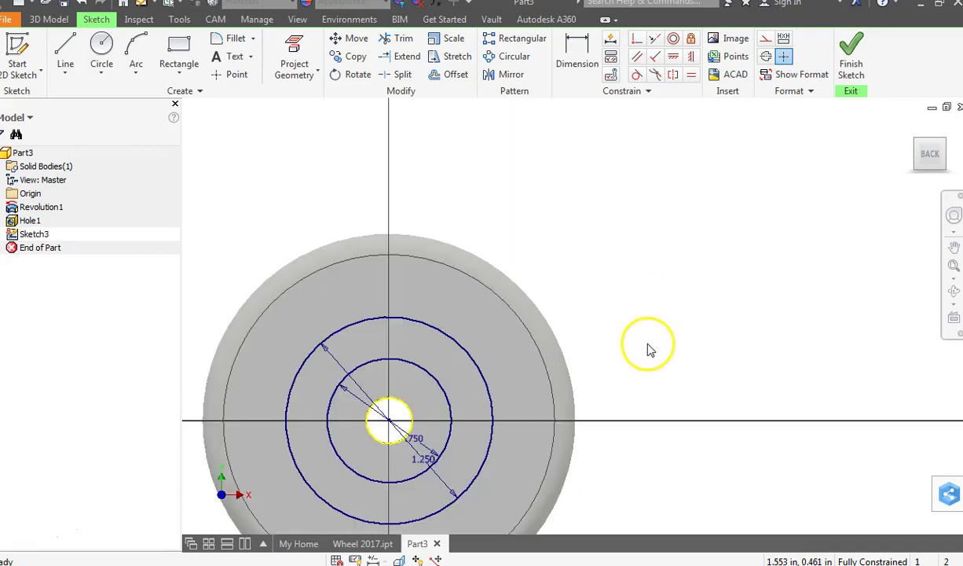
pyautogui.moveTo(673, 275); pyautogui.dragTo(695, 228, button='middle')
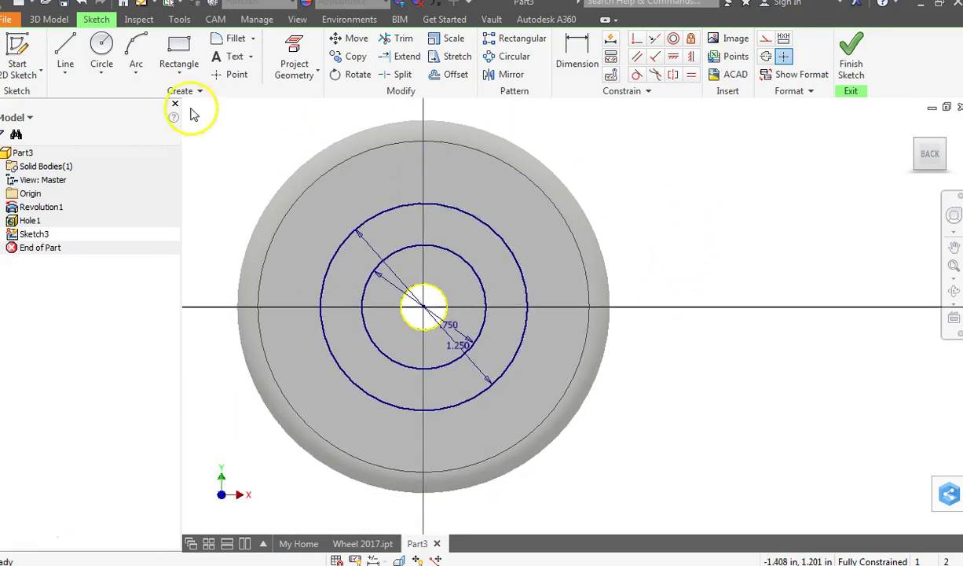
pyautogui.click(65, 55)
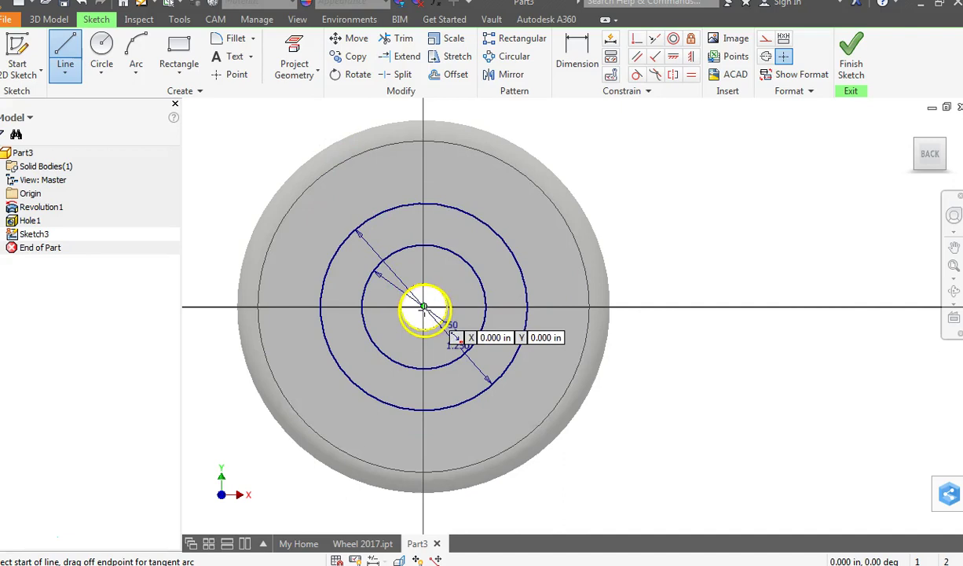
pyautogui.click(422, 306)
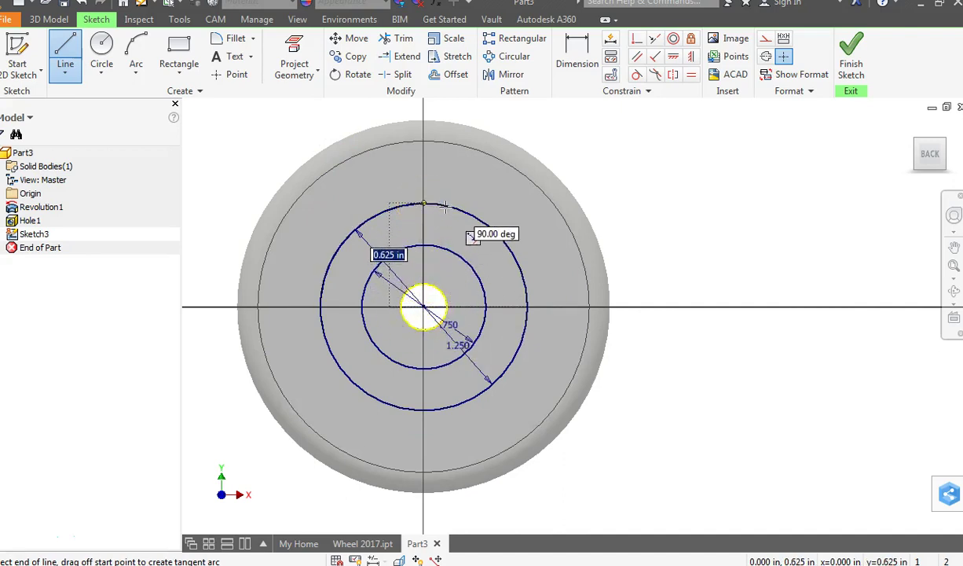
pyautogui.moveTo(440, 205); pyautogui.dragTo(457, 209)
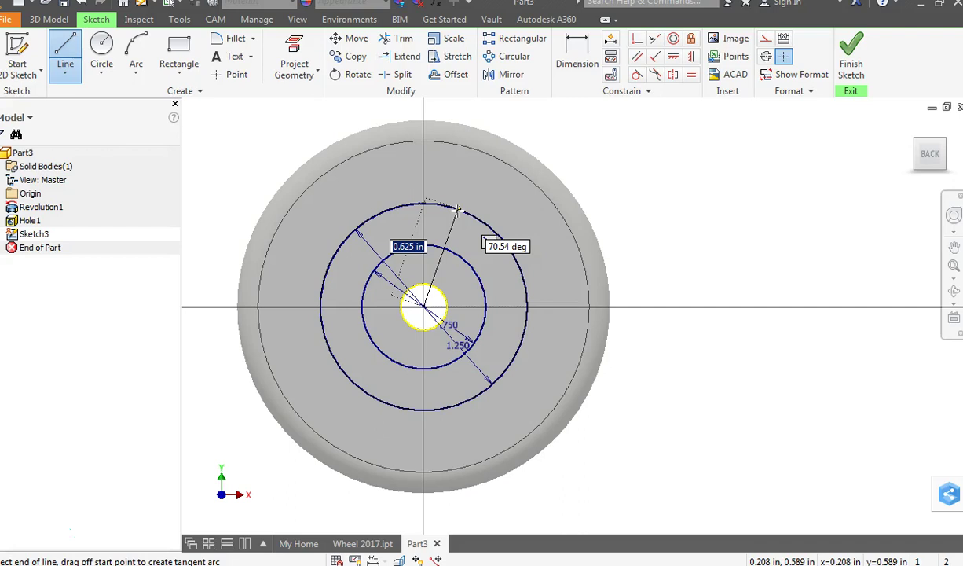
pyautogui.press('Tab')
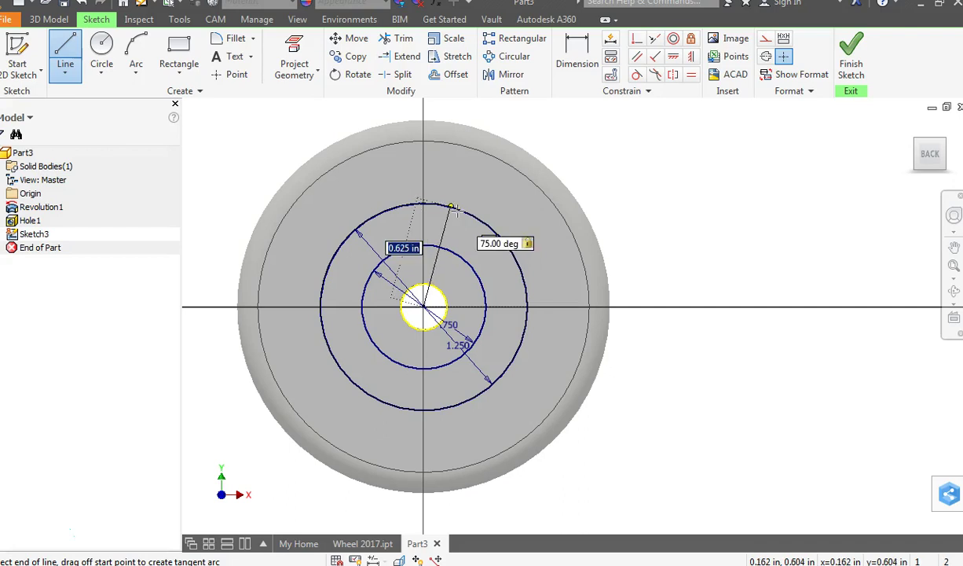
pyautogui.press('Return')
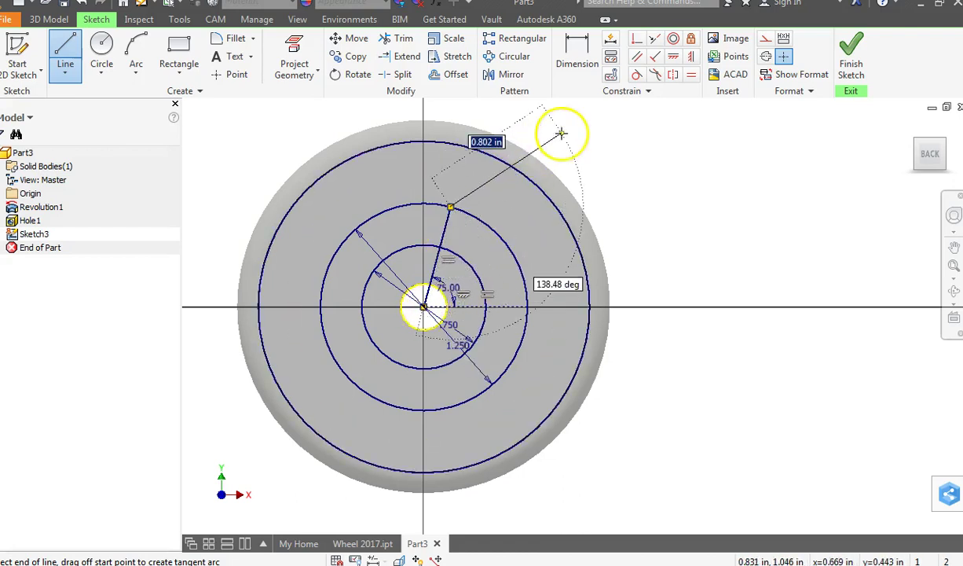
pyautogui.press('Escape')
# - Draw a second line from the wheel's centre up to the 1.25 in circle at 105 degrees, mirroring the 75-degree line
pyautogui.click(65, 48)
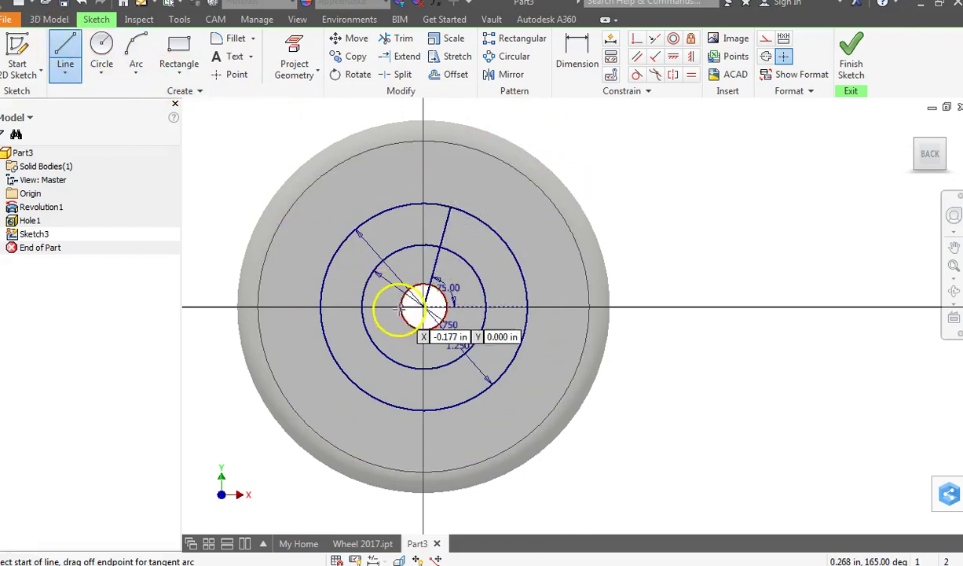
pyautogui.click(423, 306)
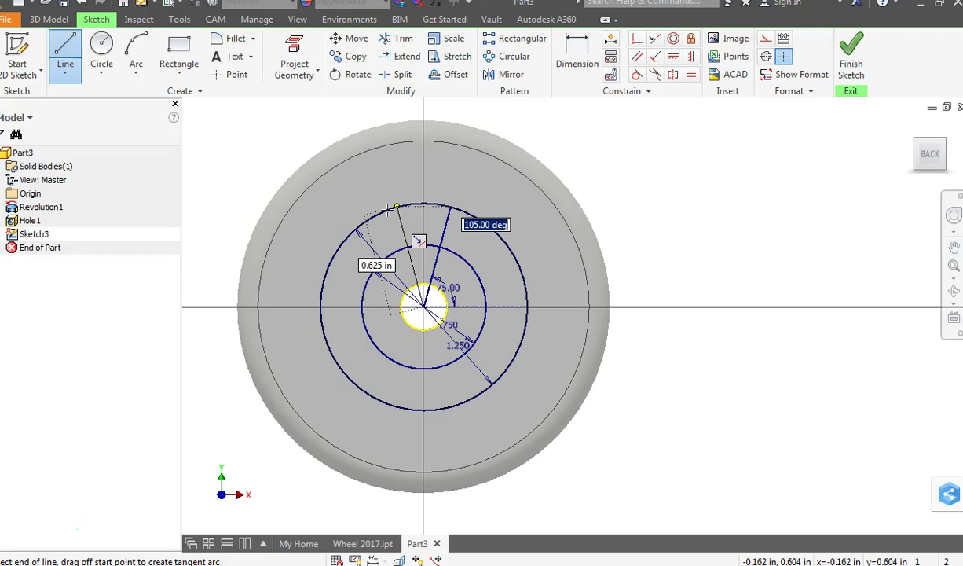
pyautogui.press('Escape')
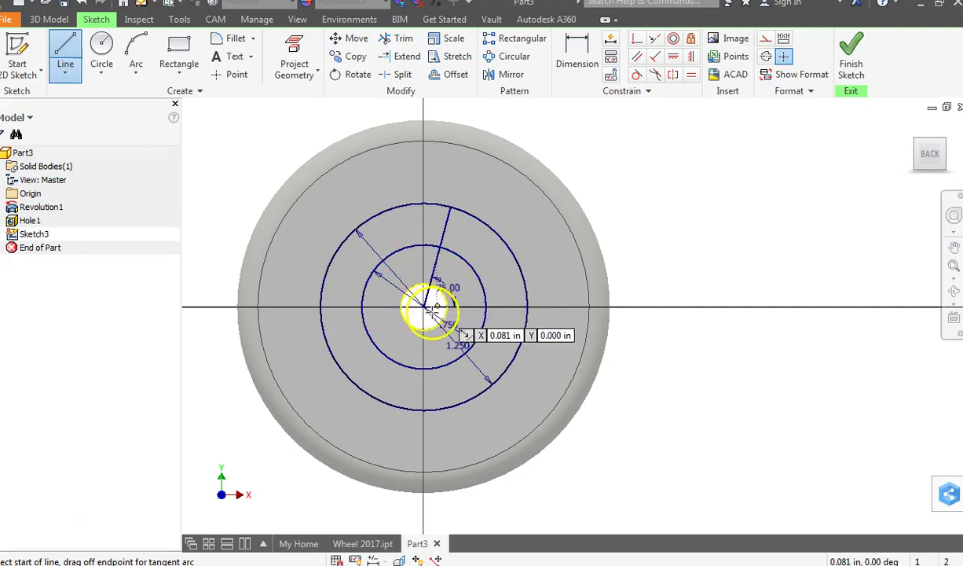
pyautogui.click(423, 306)
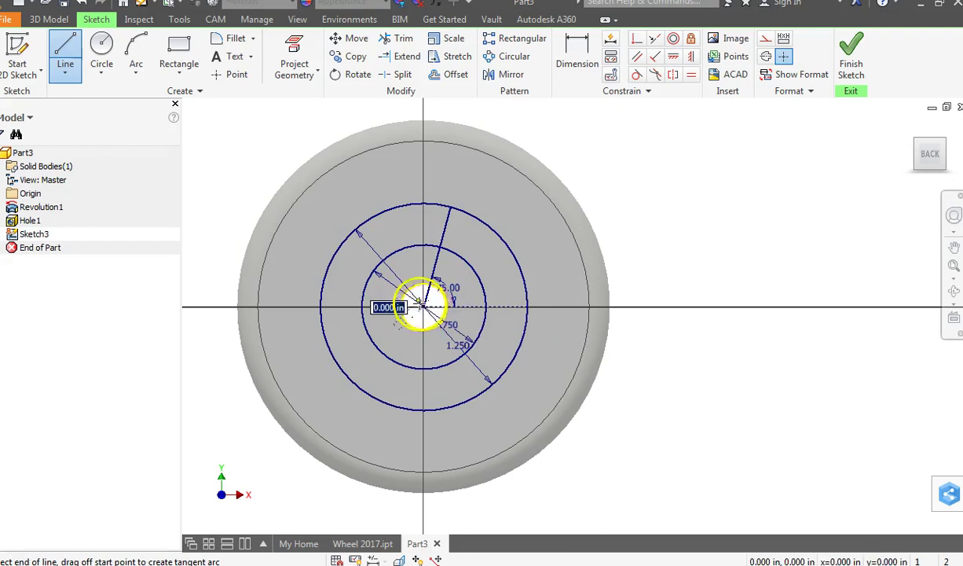
pyautogui.click(386, 210)
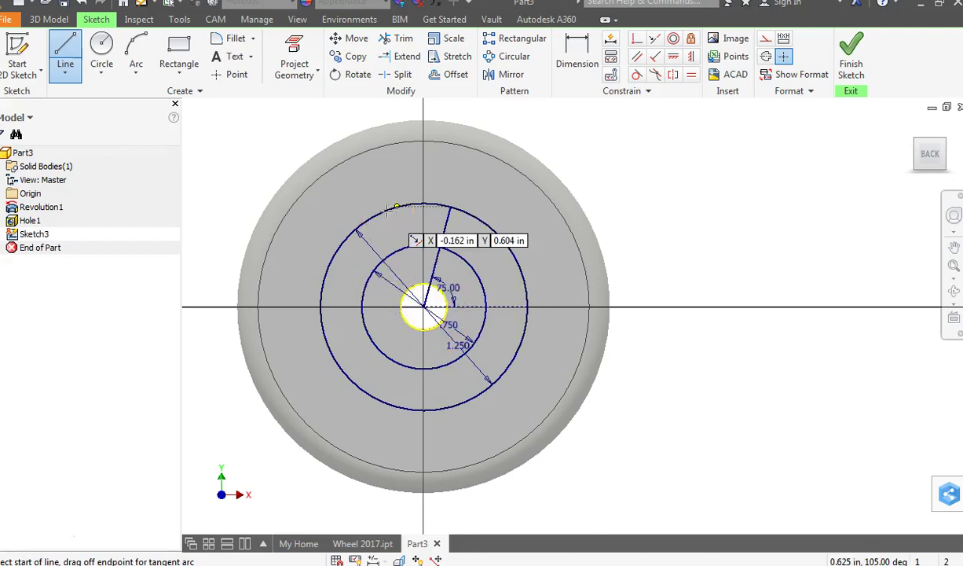
pyautogui.click(424, 306)
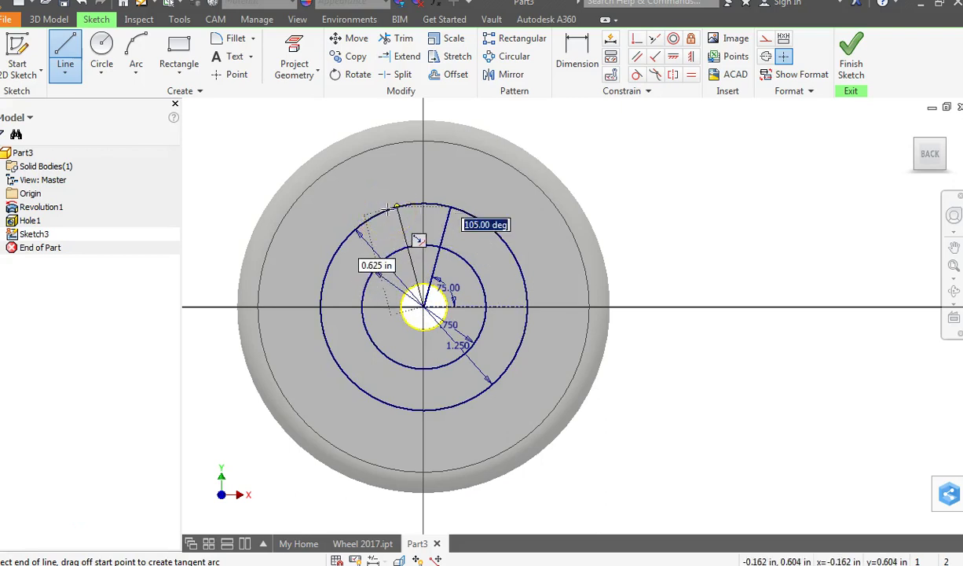
pyautogui.click(387, 208)
pyautogui.rightClick(594, 109)
pyautogui.click(632, 112)
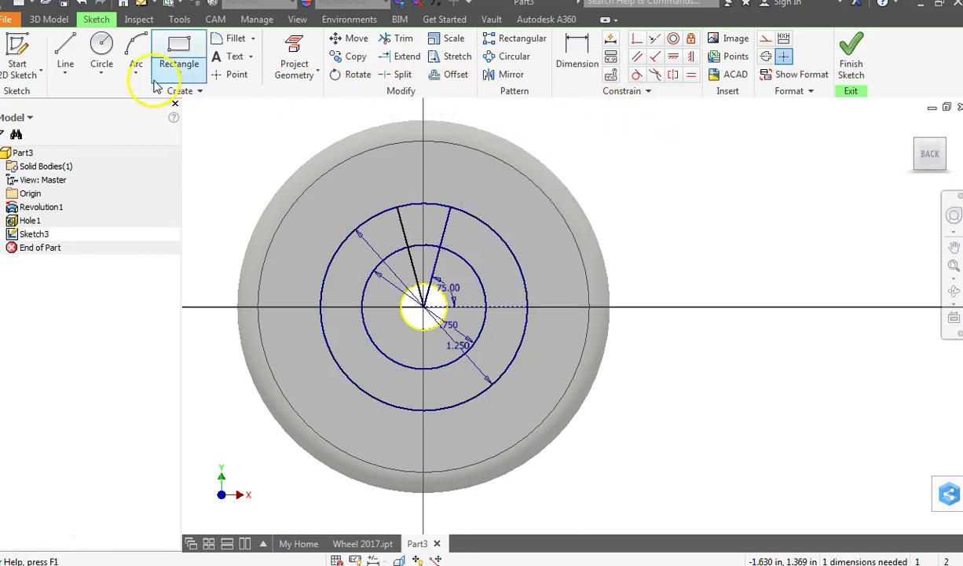
# - Draw a three-point arc of 0.625 in radius along the 1.25 in circle, joining the outer ends of the two angled lines
pyautogui.click(126, 52)
pyautogui.scroll(3, 429, 193)
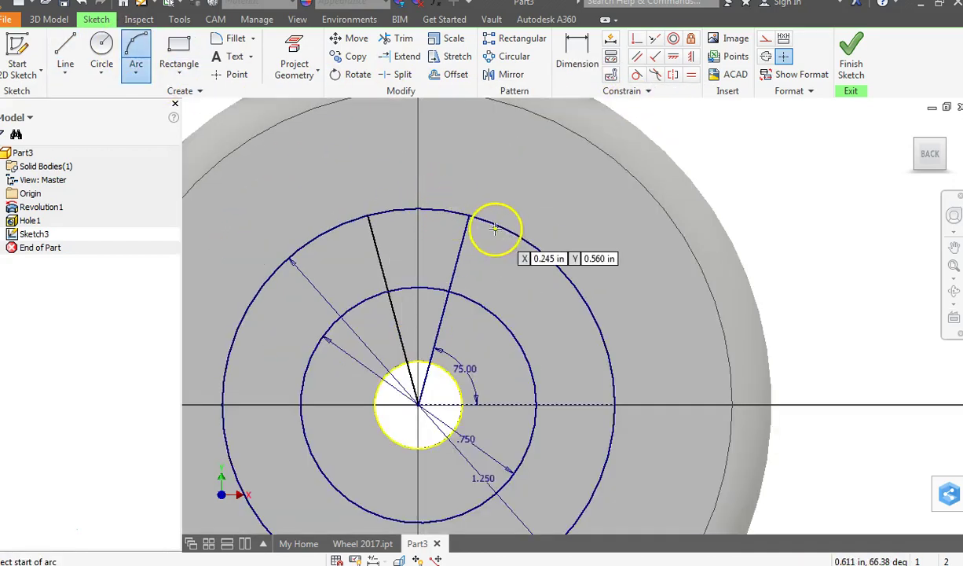
pyautogui.click(469, 213)
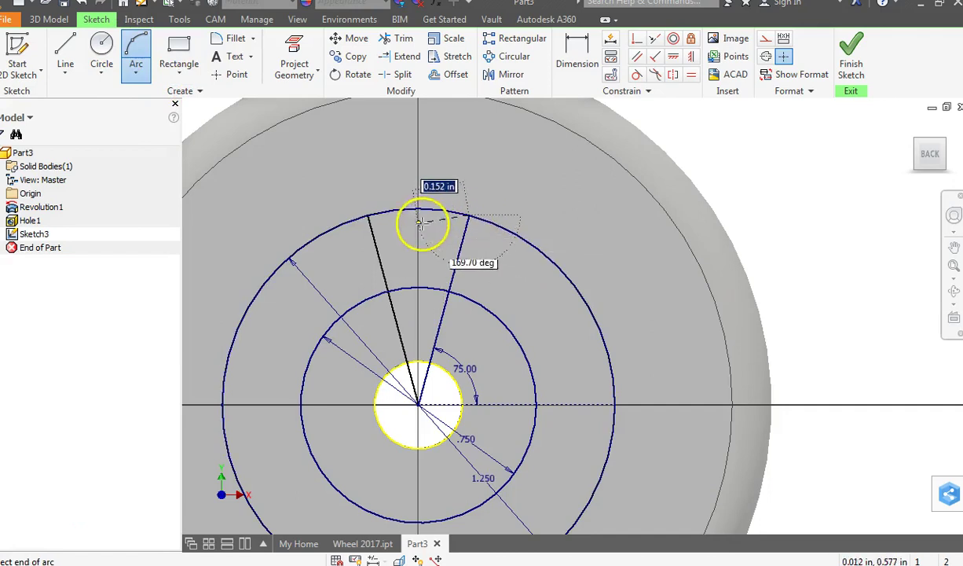
pyautogui.click(370, 215)
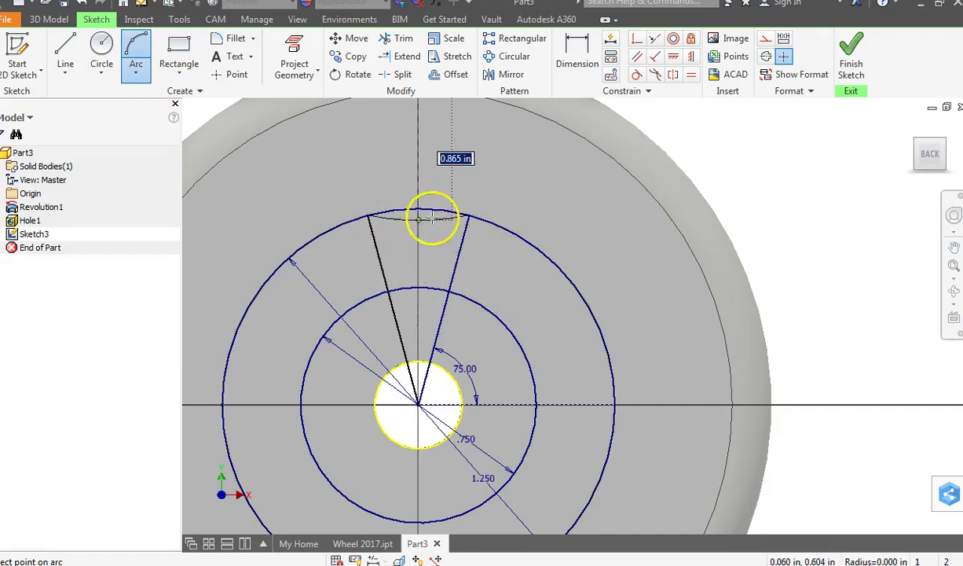
pyautogui.scroll(3, 428, 203)
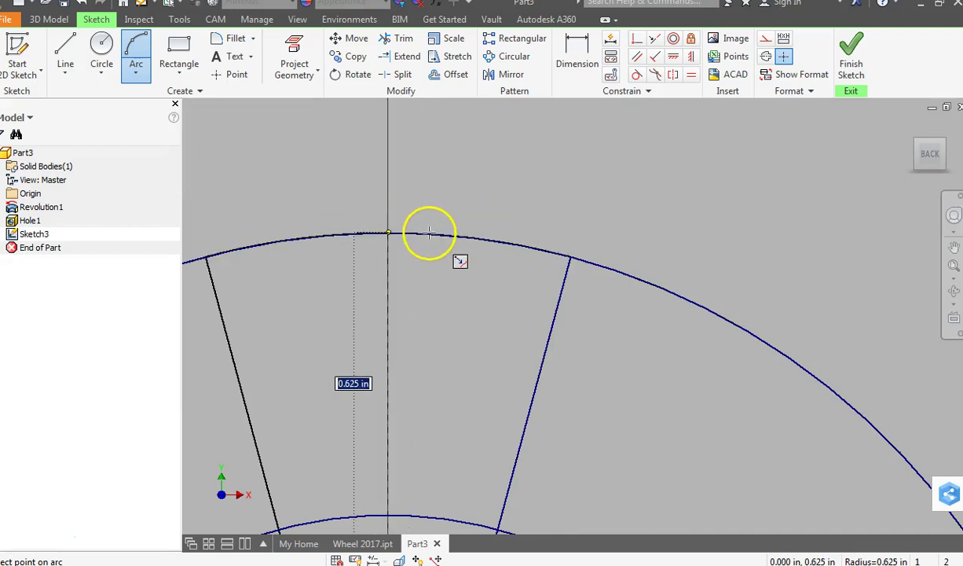
pyautogui.click(428, 232)
pyautogui.scroll(-3, 435, 230)
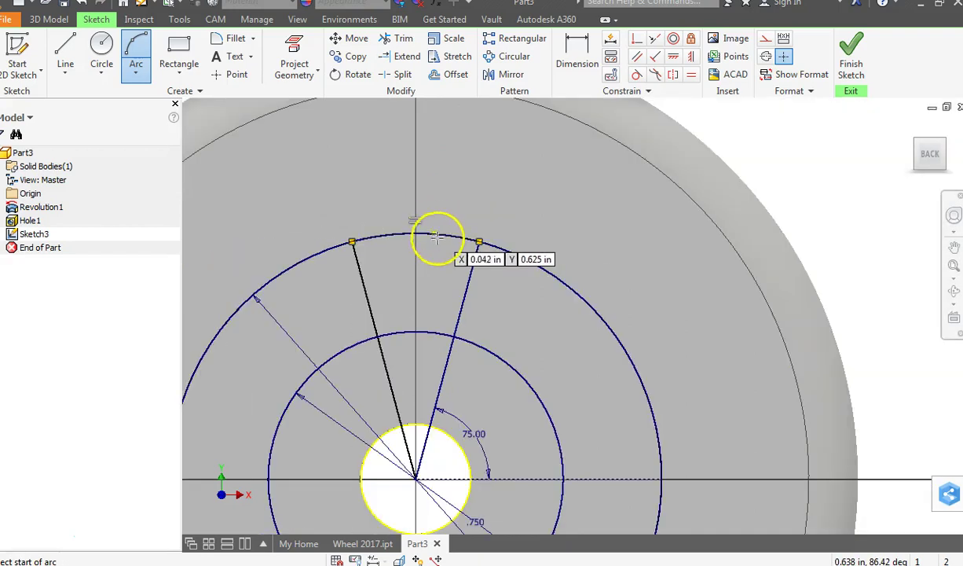
# - Draw a three-point arc of 0.375 in radius along the 0.75 in circle between its intersections with the two angled lines
pyautogui.click(456, 336)
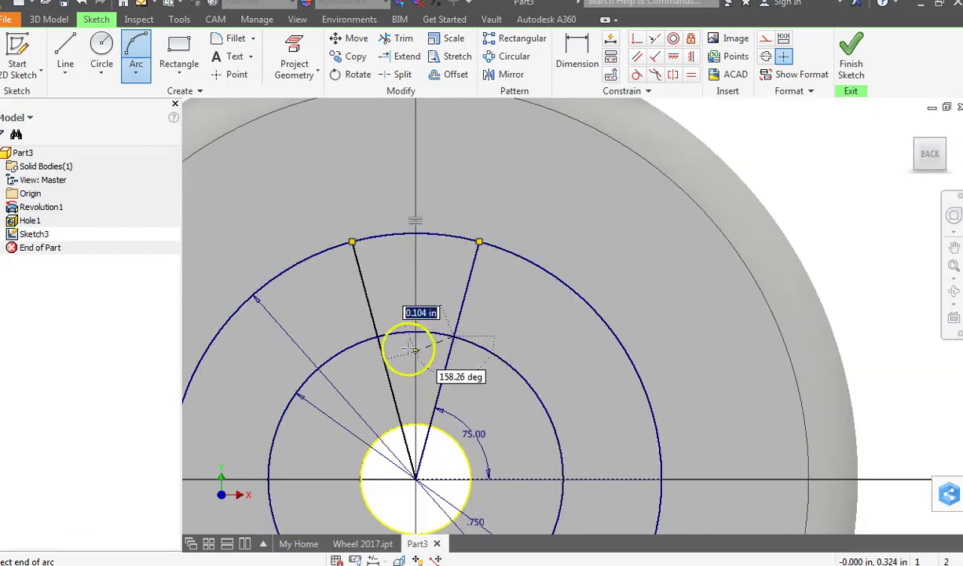
pyautogui.click(377, 336)
pyautogui.scroll(3, 409, 338)
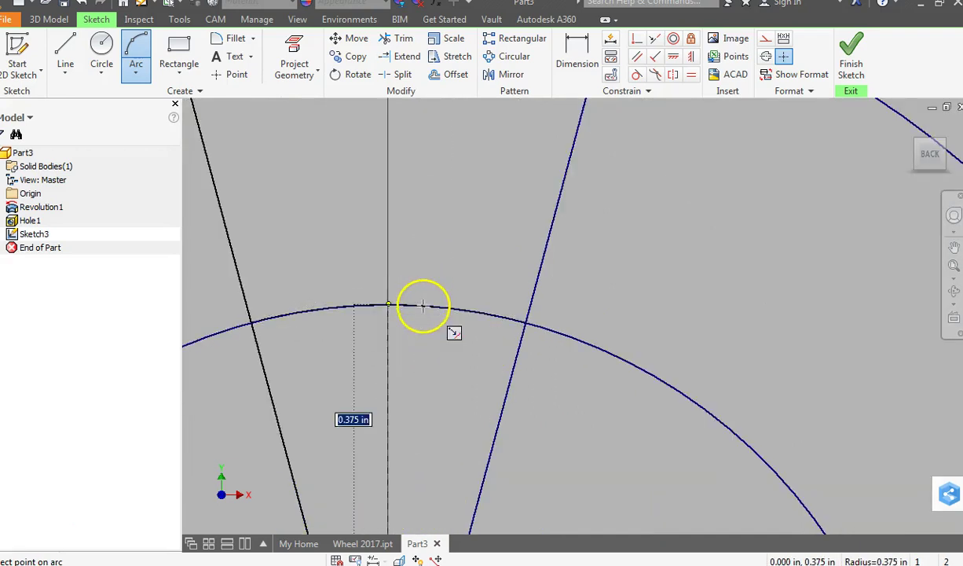
pyautogui.click(423, 305)
pyautogui.scroll(-3, 425, 304)
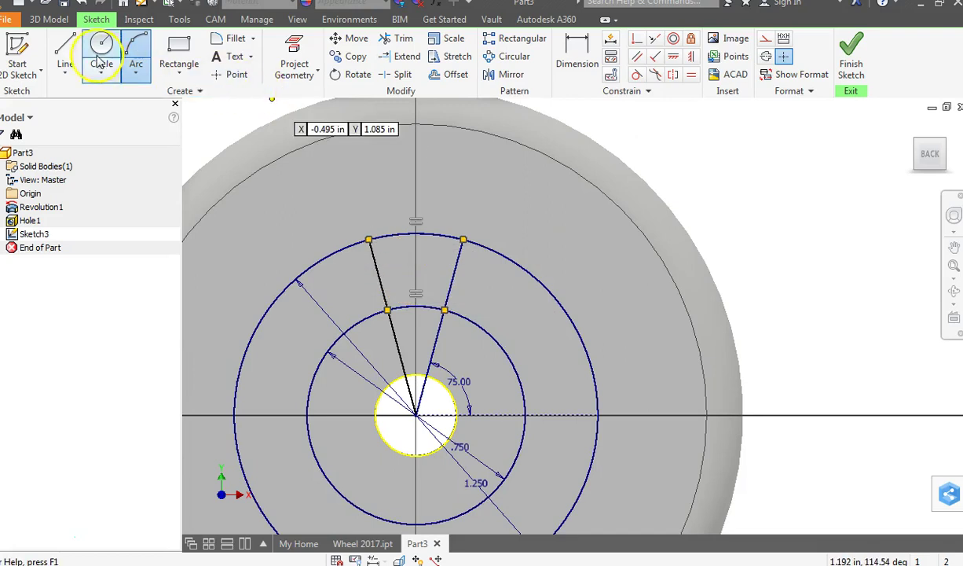
# - Draw the window's two side lines over the angled lines, connecting the outer arc's ends to the inner arc's ends
pyautogui.click(65, 51)
pyautogui.click(460, 242)
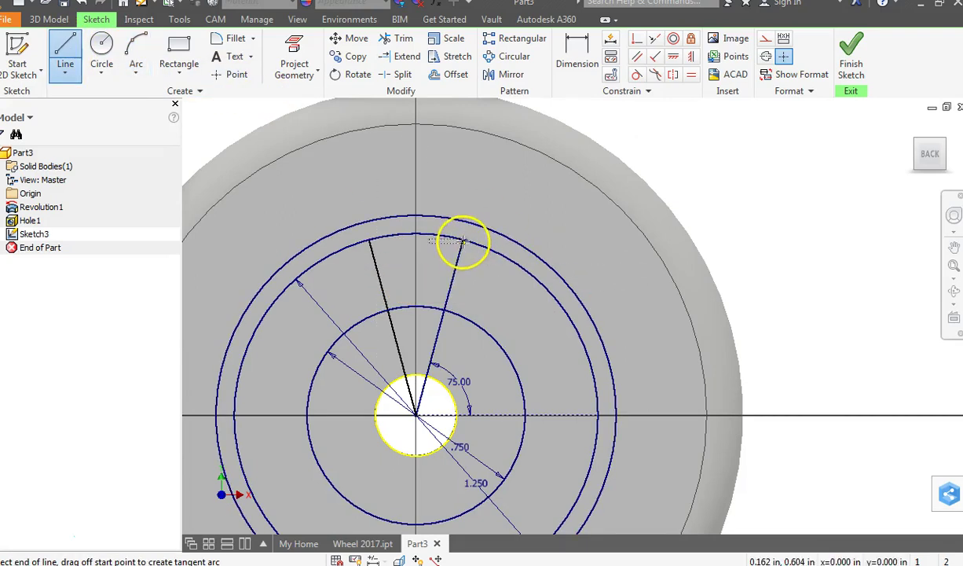
pyautogui.click(444, 309)
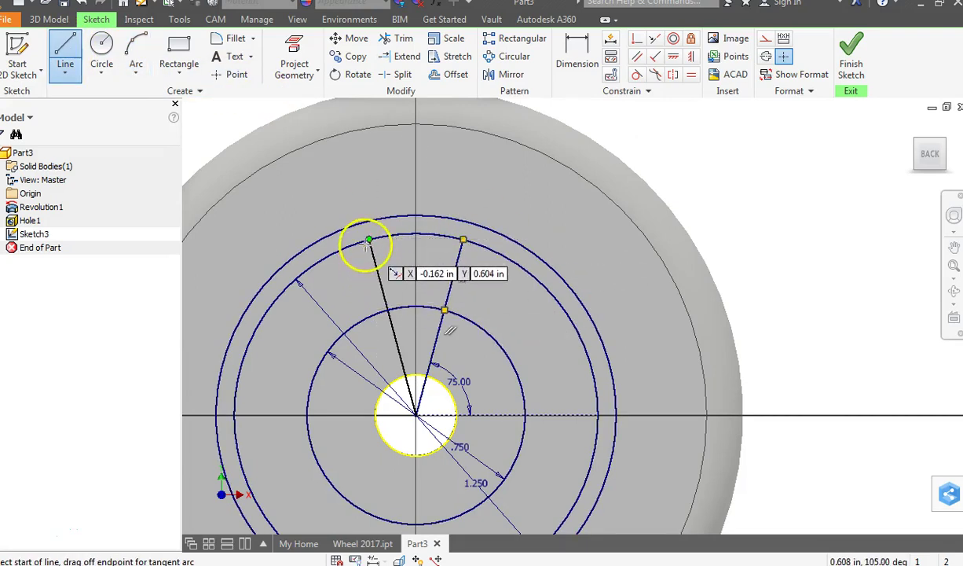
pyautogui.doubleClick(388, 311)
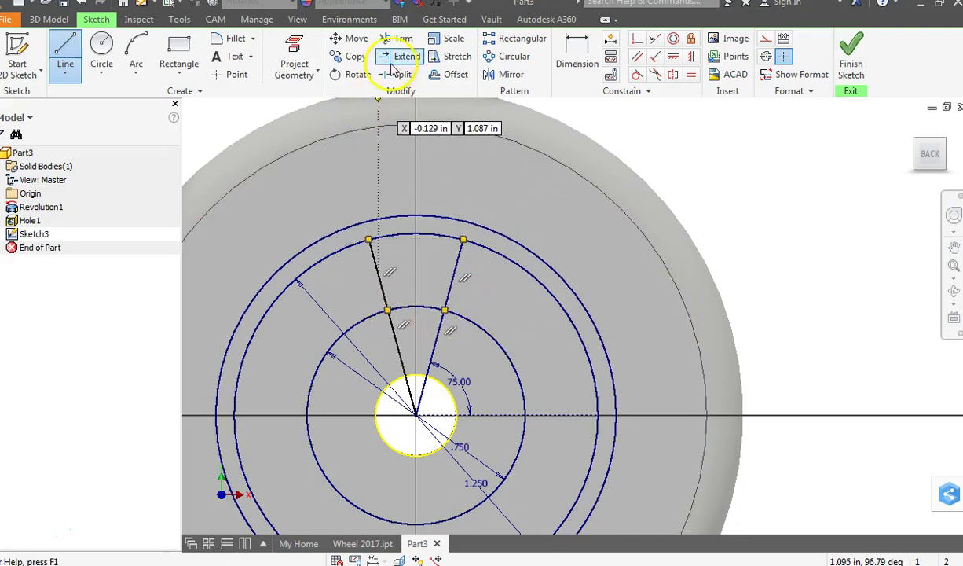
# - Trim the concentric circles so that only their arcs between the two angled lines are left
pyautogui.click(399, 38)
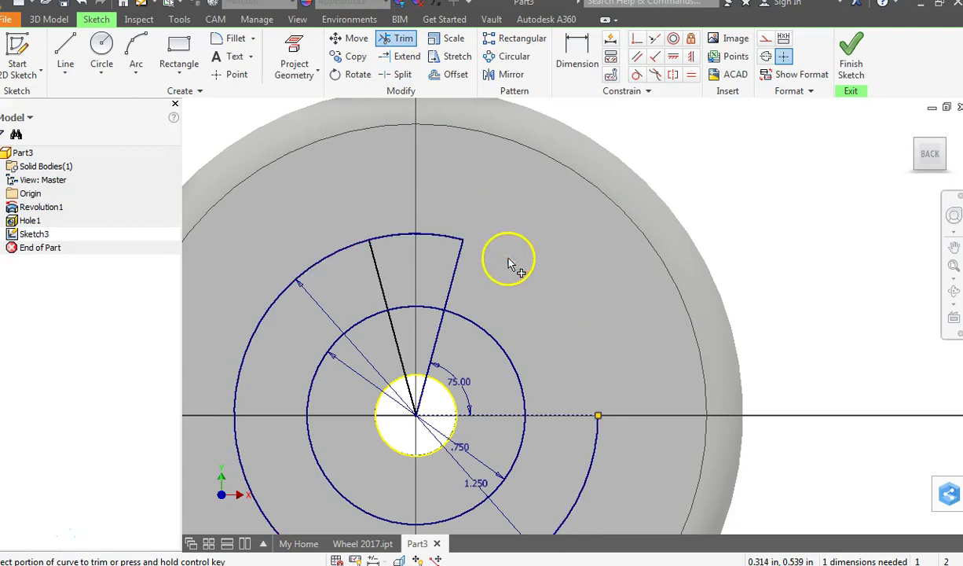
pyautogui.click(315, 263)
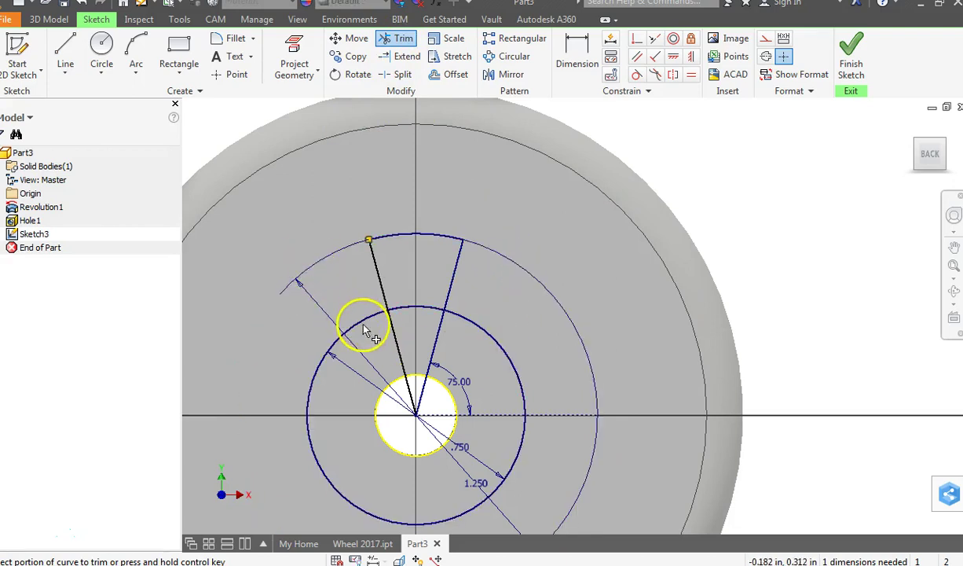
pyautogui.click(481, 340)
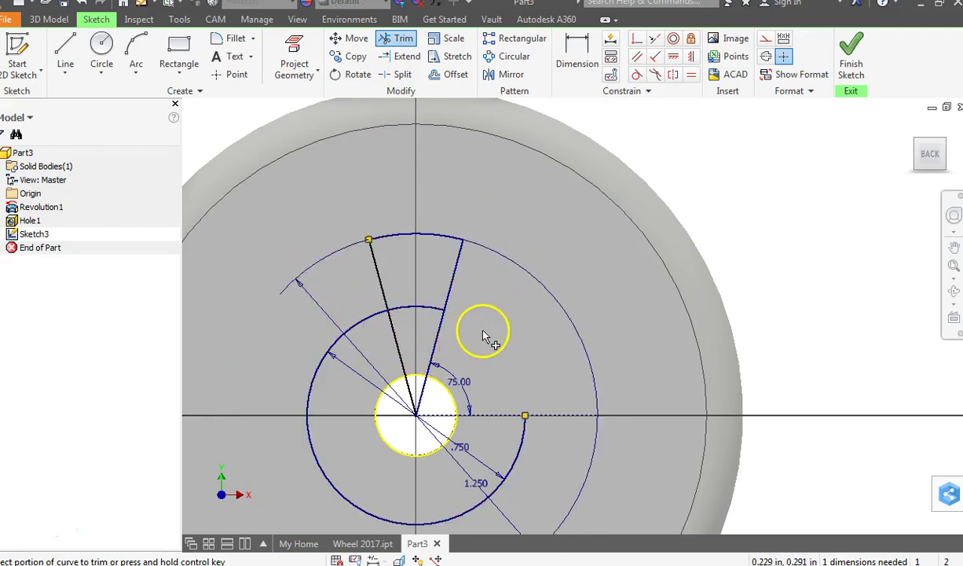
pyautogui.click(369, 324)
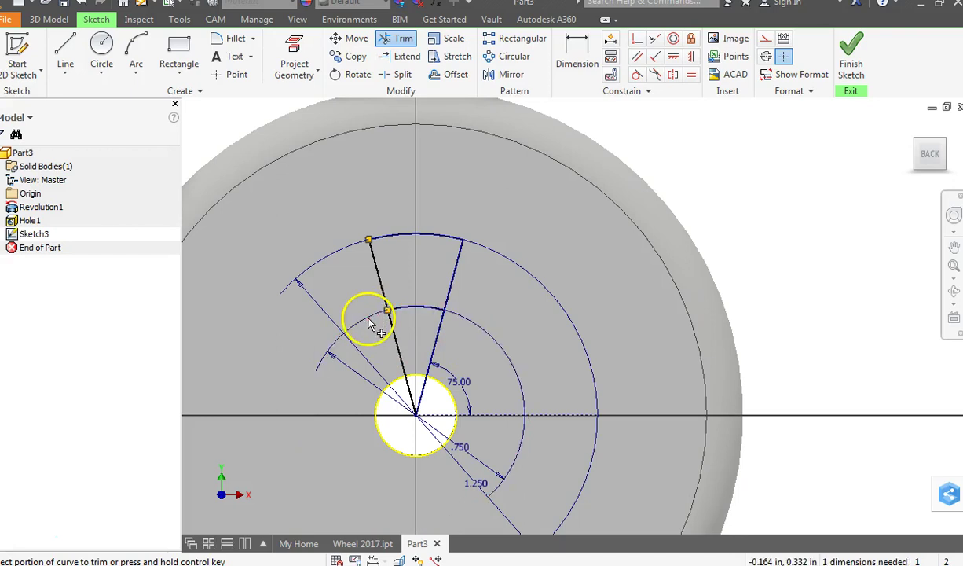
# - Trim the angled lines between the inner arc and the wheel's centre, including the remnants inside the hole, leaving the closed window outline
pyautogui.click(392, 333)
pyautogui.click(436, 339)
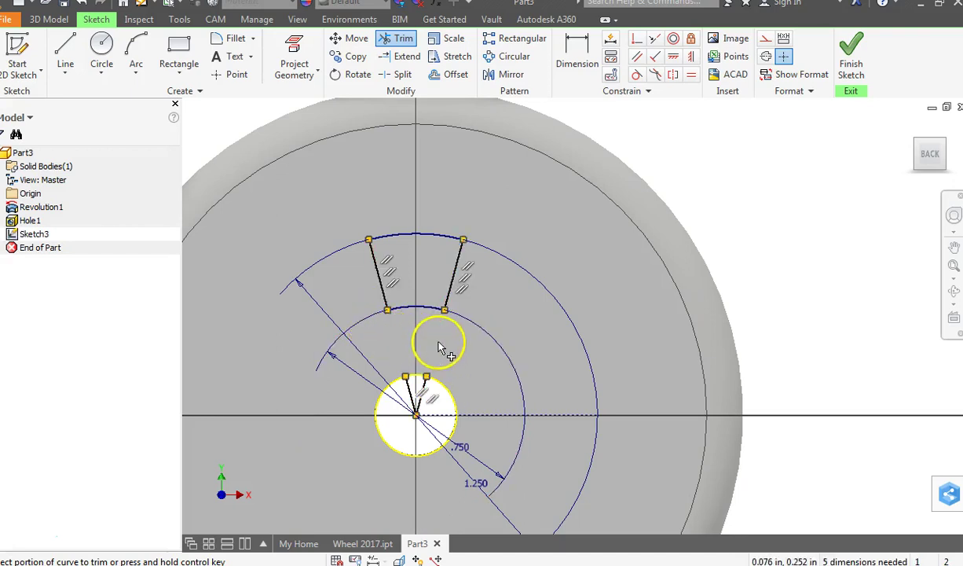
pyautogui.click(410, 388)
pyautogui.scroll(-4, 416, 380)
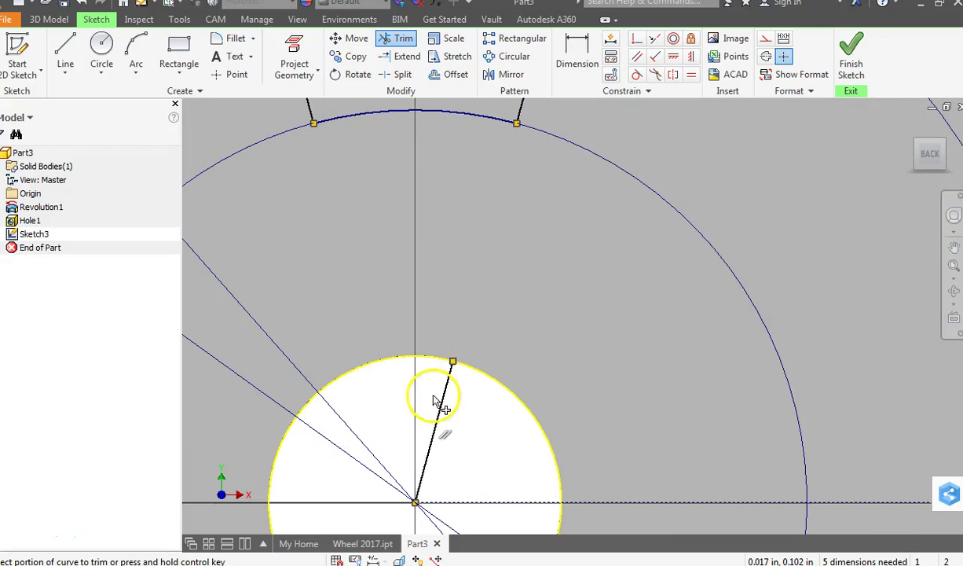
pyautogui.scroll(3, 445, 405)
pyautogui.scroll(3, 430, 228)
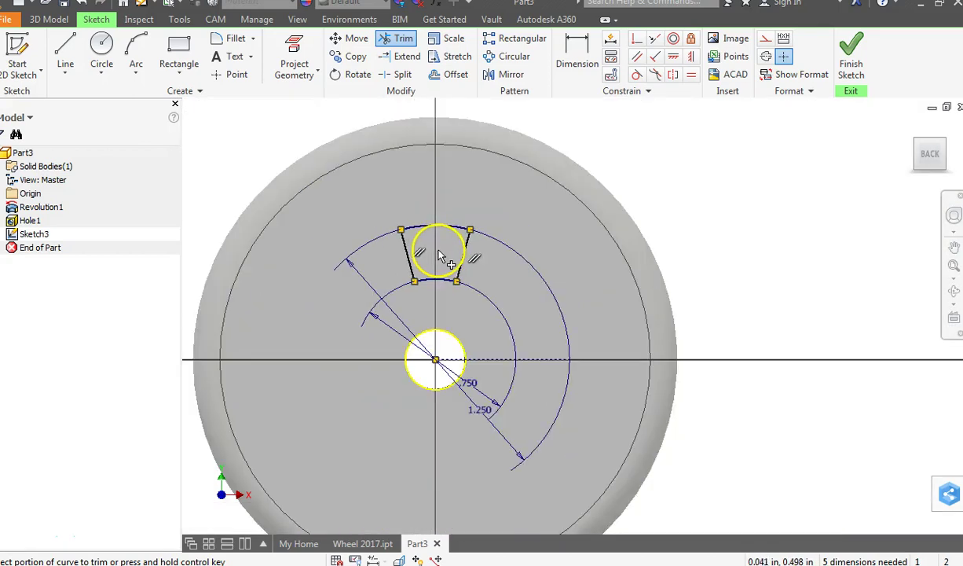
# - Finish the sketch and extrude the window profile as a cut all the way through the wheel
pyautogui.click(853, 64)
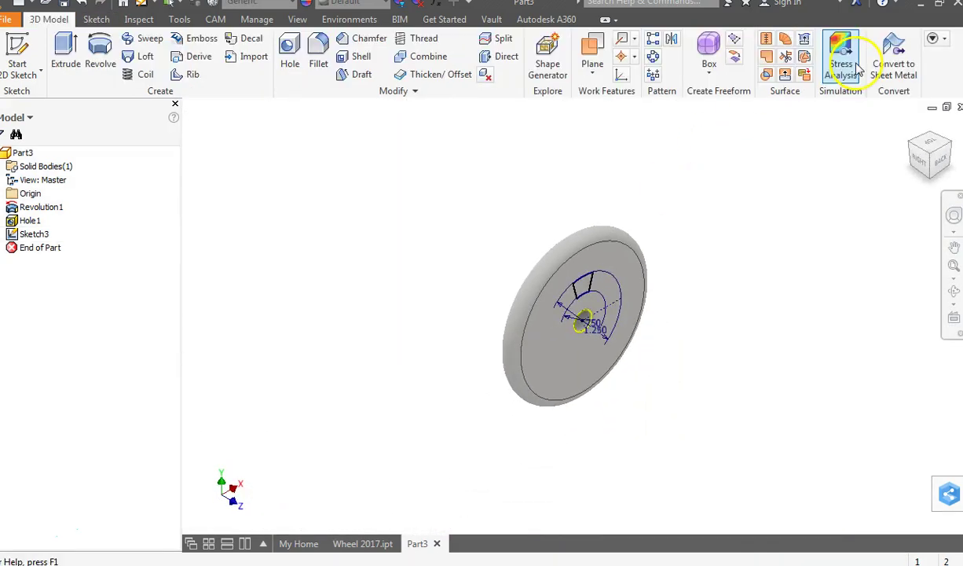
pyautogui.press('e')
pyautogui.click(231, 262)
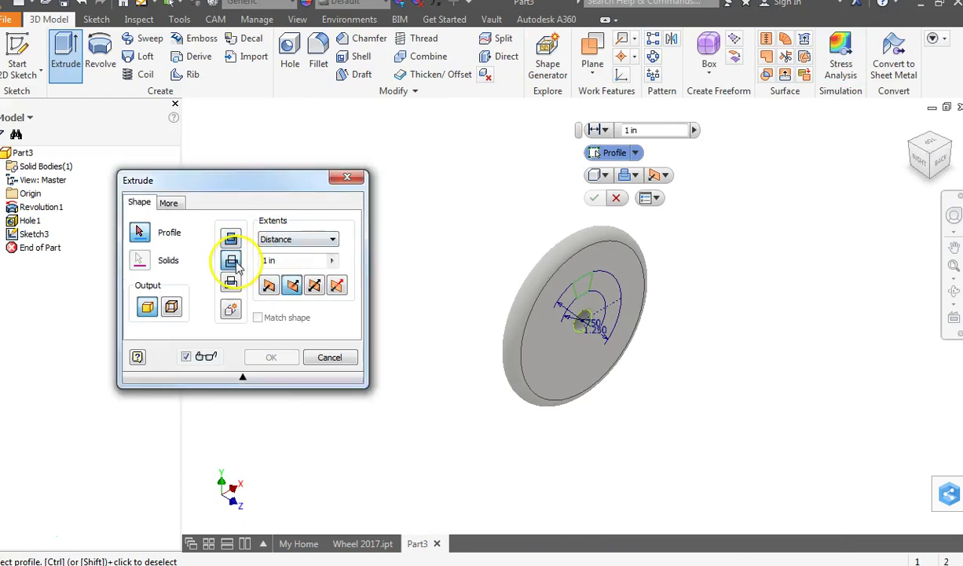
pyautogui.click(582, 292)
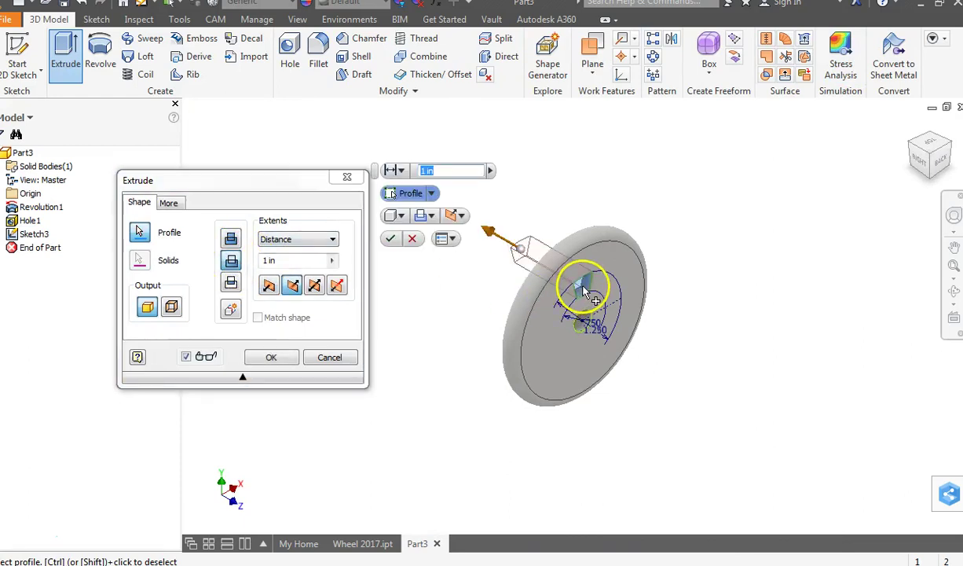
pyautogui.click(332, 262)
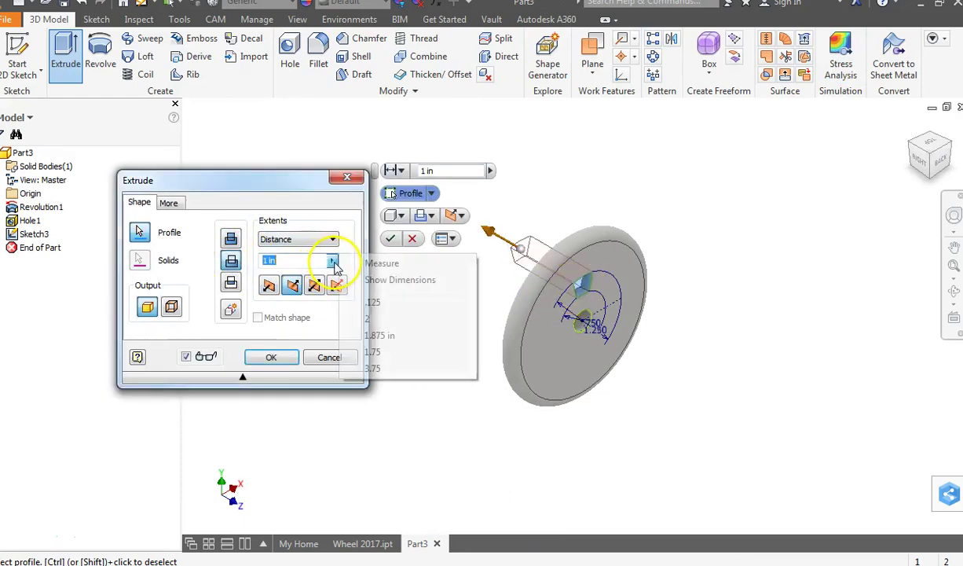
pyautogui.click(301, 240)
pyautogui.click(283, 284)
pyautogui.click(276, 357)
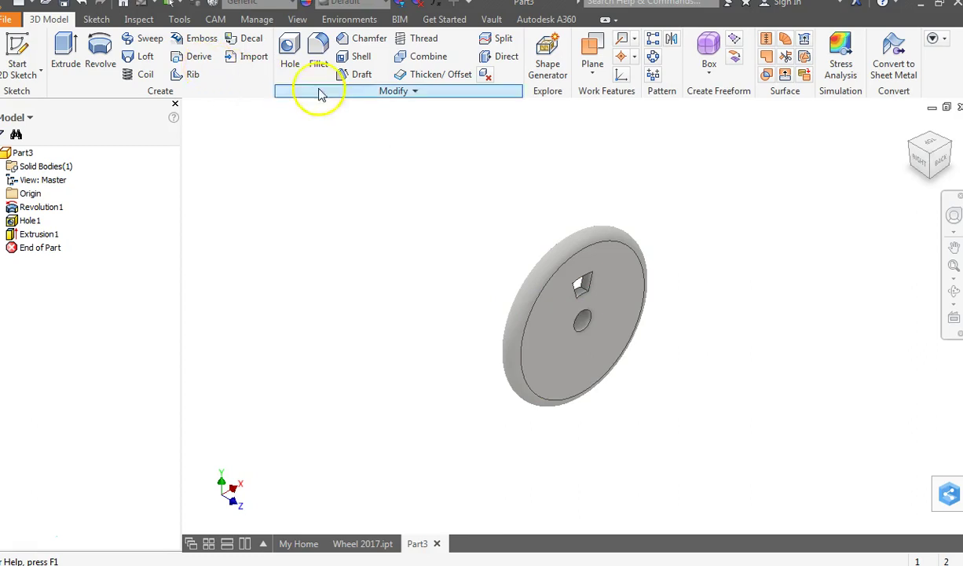
# - Create a work axis through the centre of the wheel hole's circular edge
pyautogui.click(635, 43)
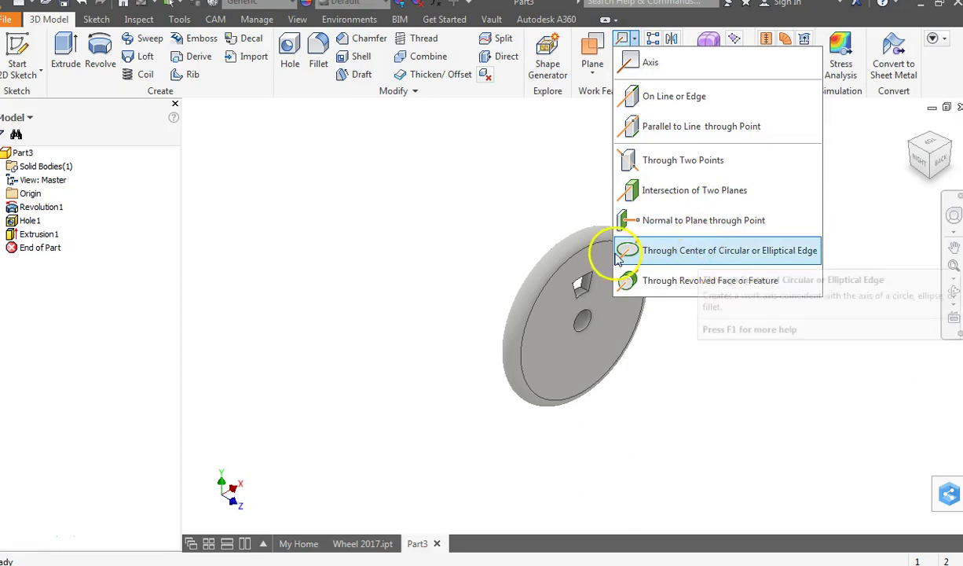
pyautogui.click(780, 259)
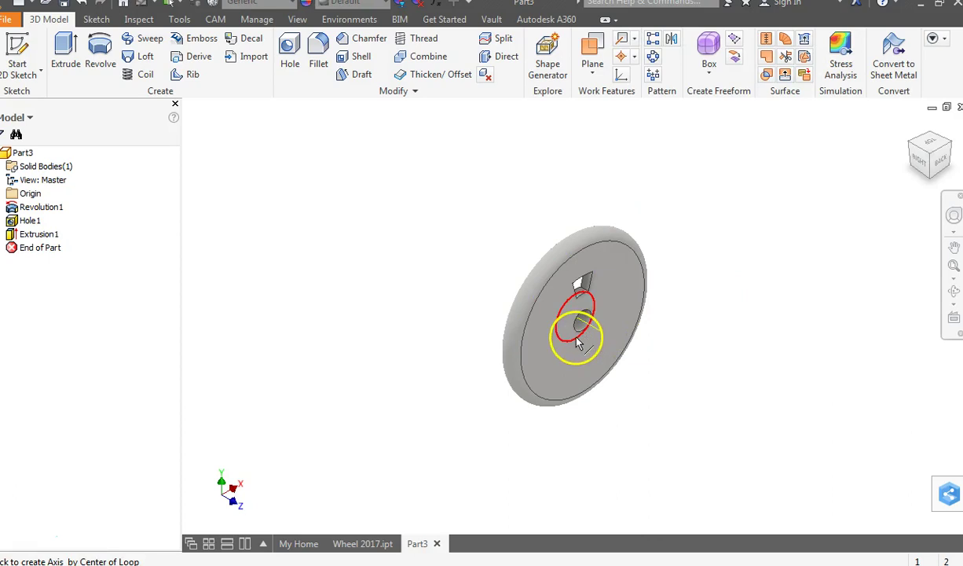
pyautogui.scroll(5, 577, 340)
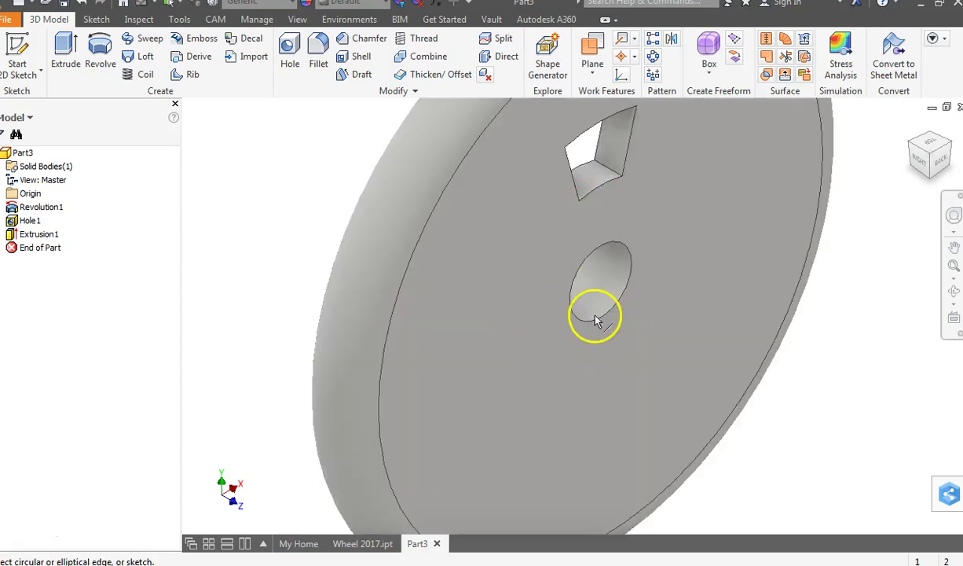
pyautogui.click(599, 324)
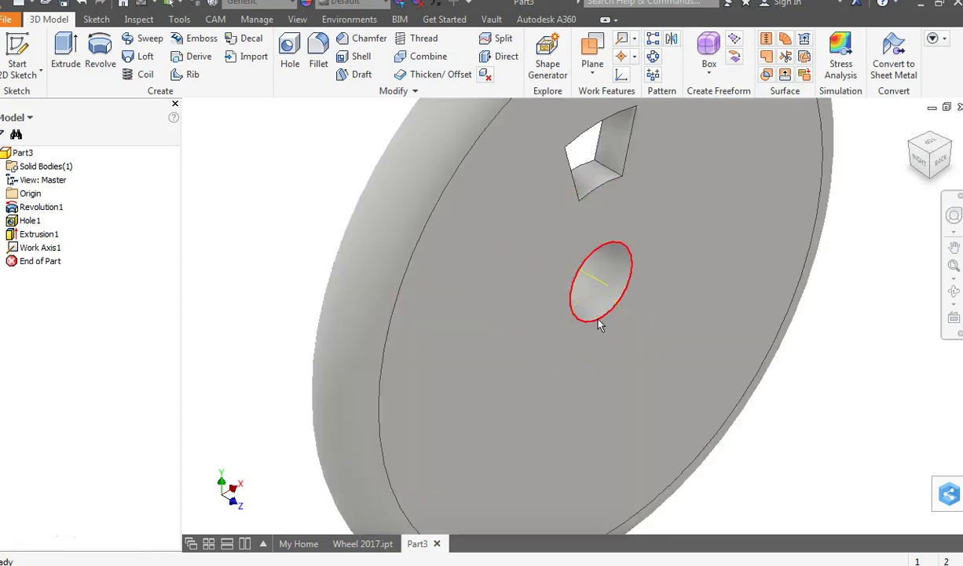
pyautogui.scroll(-5, 597, 285)
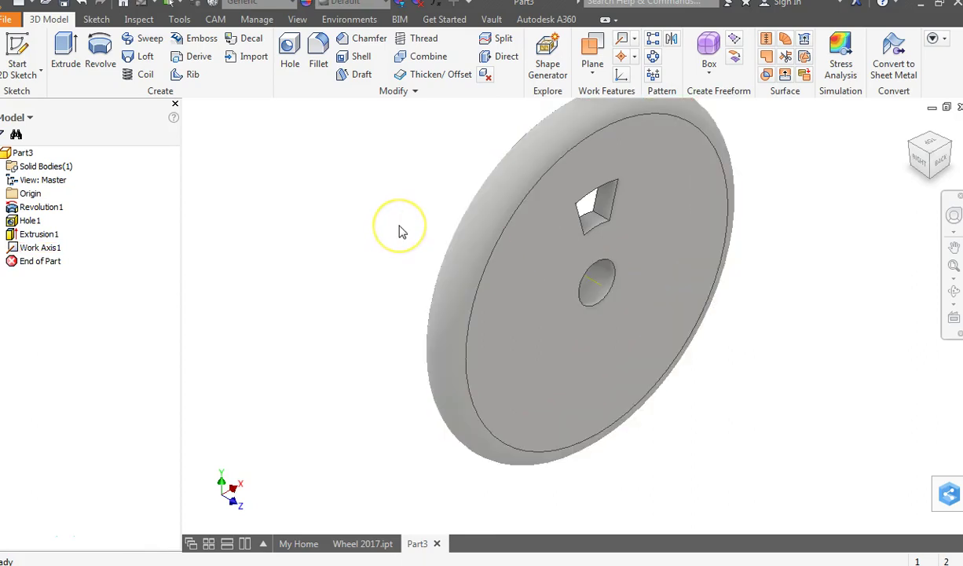
# - Pattern the window cut circularly around the central work axis with 6 occurrences over 360 deg
pyautogui.click(652, 56)
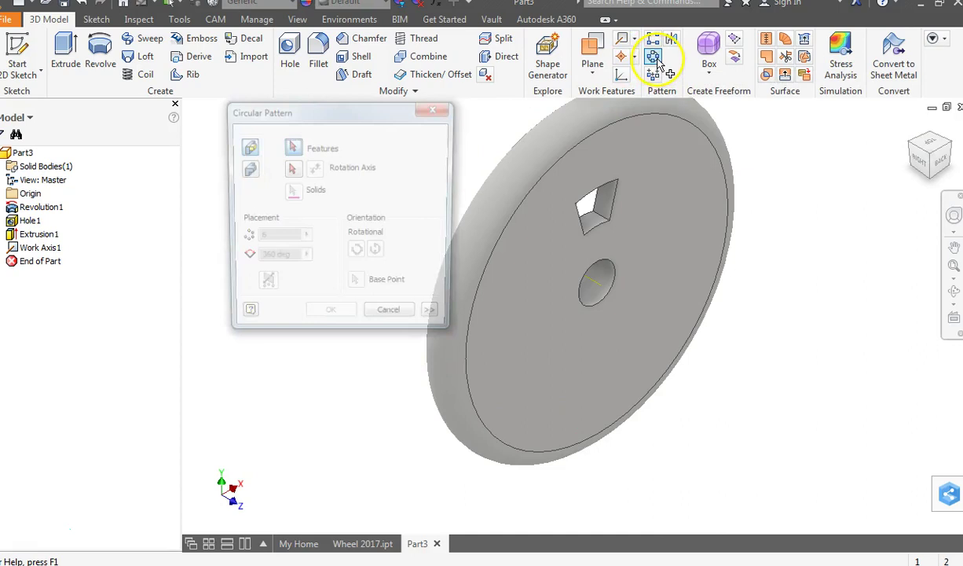
pyautogui.click(600, 218)
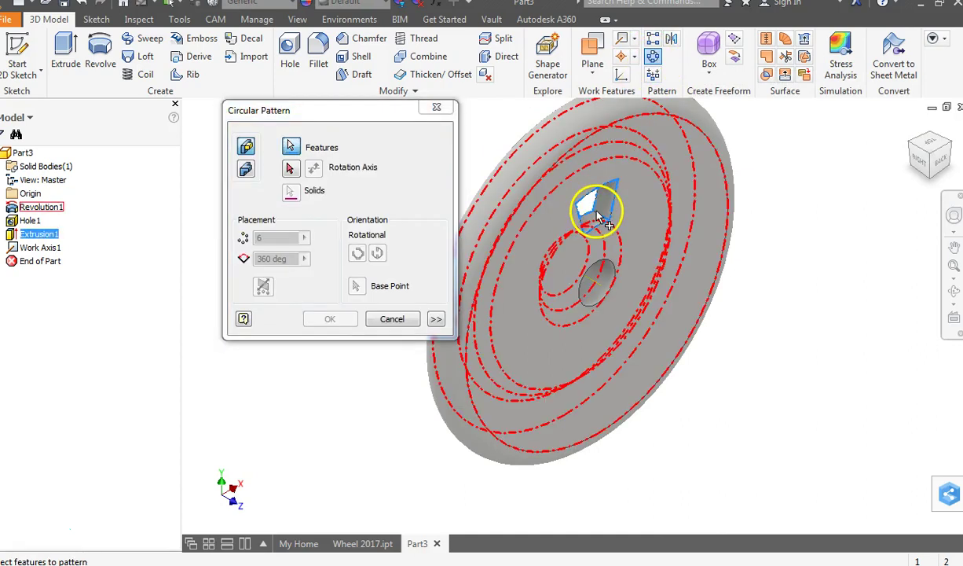
pyautogui.click(296, 178)
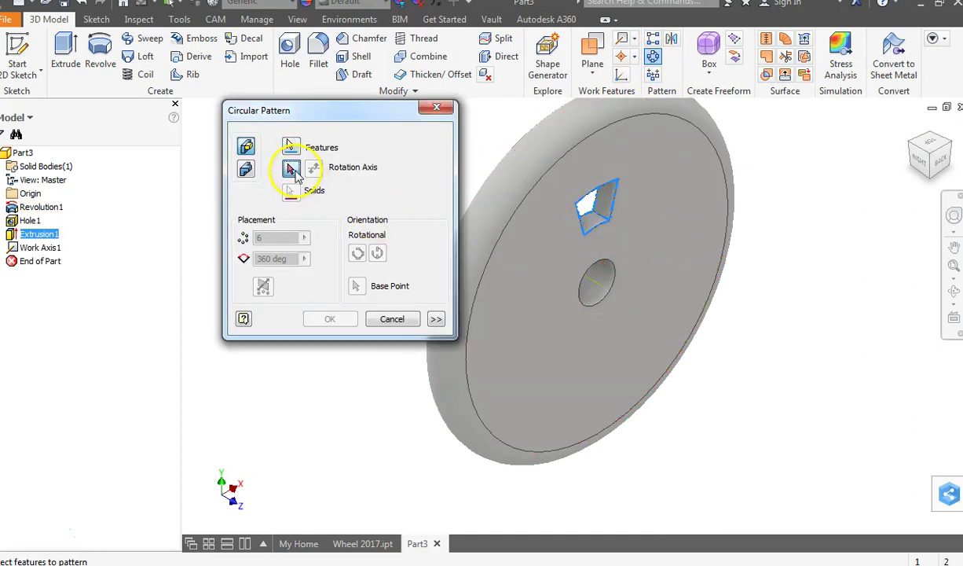
pyautogui.click(597, 289)
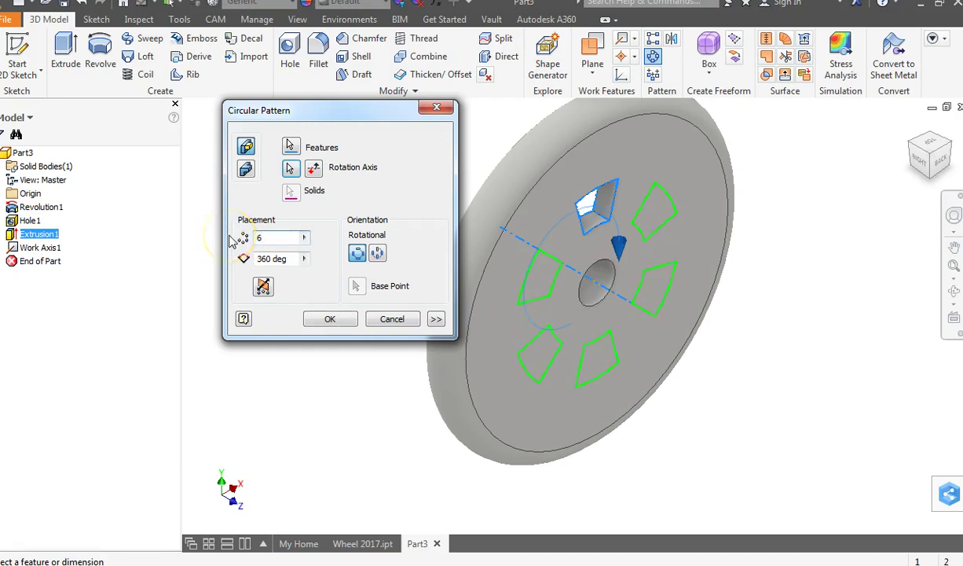
pyautogui.click(328, 318)
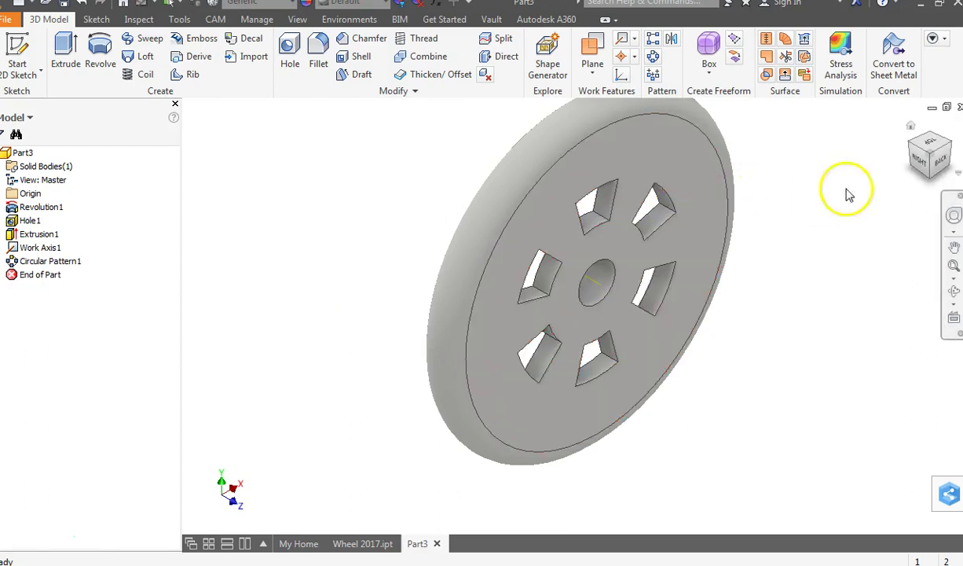
# - Switch to the Word part drawings and examine the wheel pin's position, diameters, lengths and hole callout
pyautogui.click(911, 126)
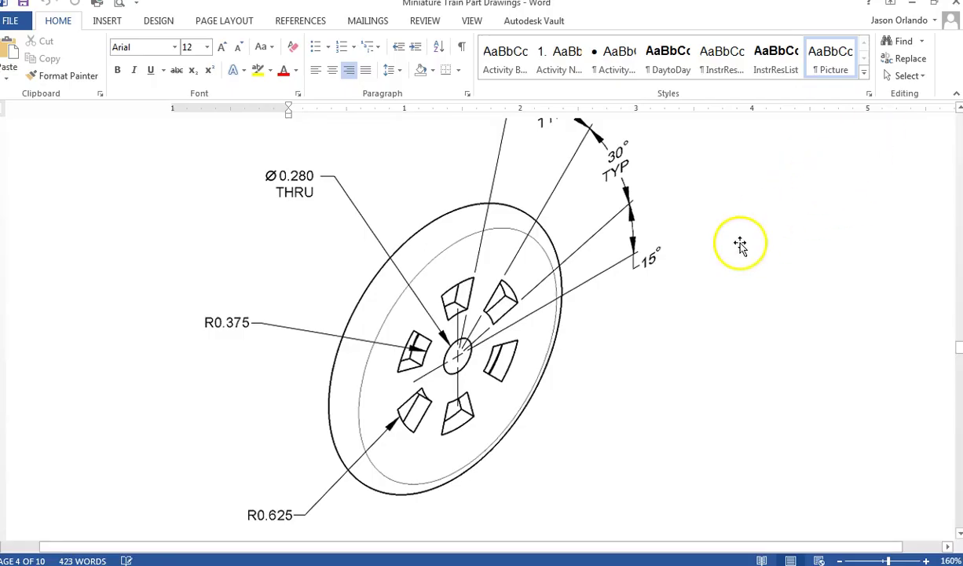
pyautogui.keyDown('ctrl'); pyautogui.scroll(3, 742, 252); pyautogui.keyUp('ctrl')
pyautogui.scroll(5, 743, 253)
pyautogui.scroll(-3, 679, 323)
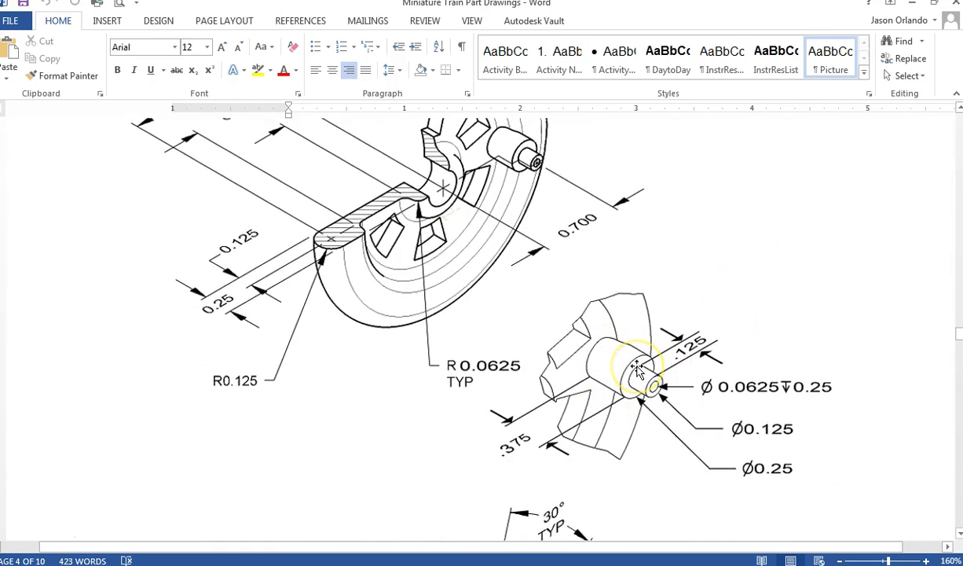
pyautogui.scroll(2, 576, 298)
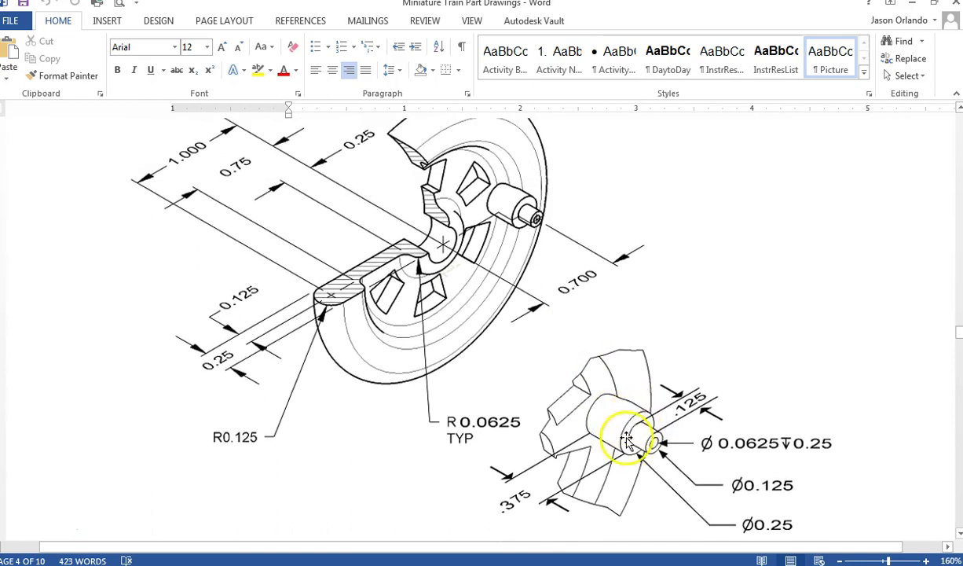
pyautogui.scroll(-4, 499, 338)
pyautogui.scroll(5, 436, 263)
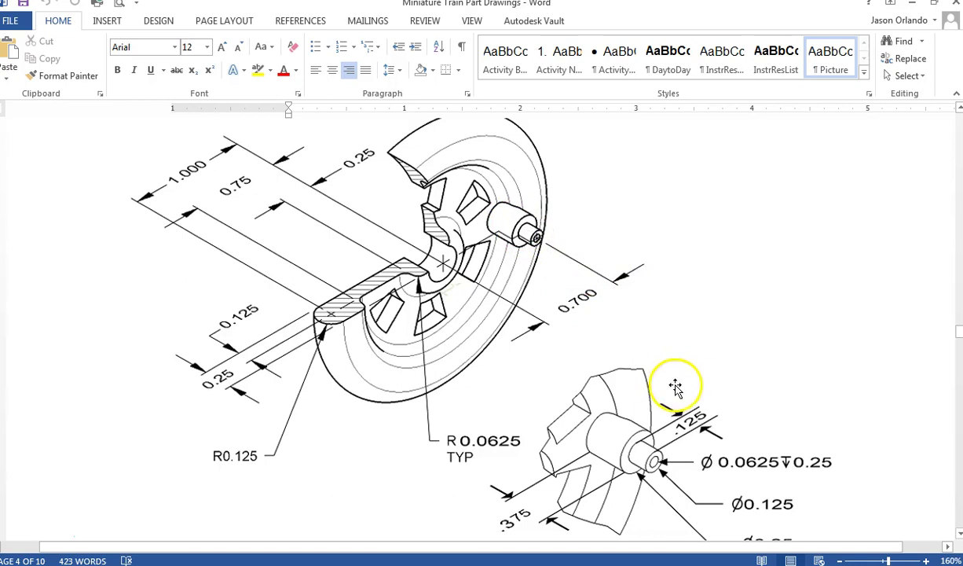
pyautogui.scroll(-1, 676, 386)
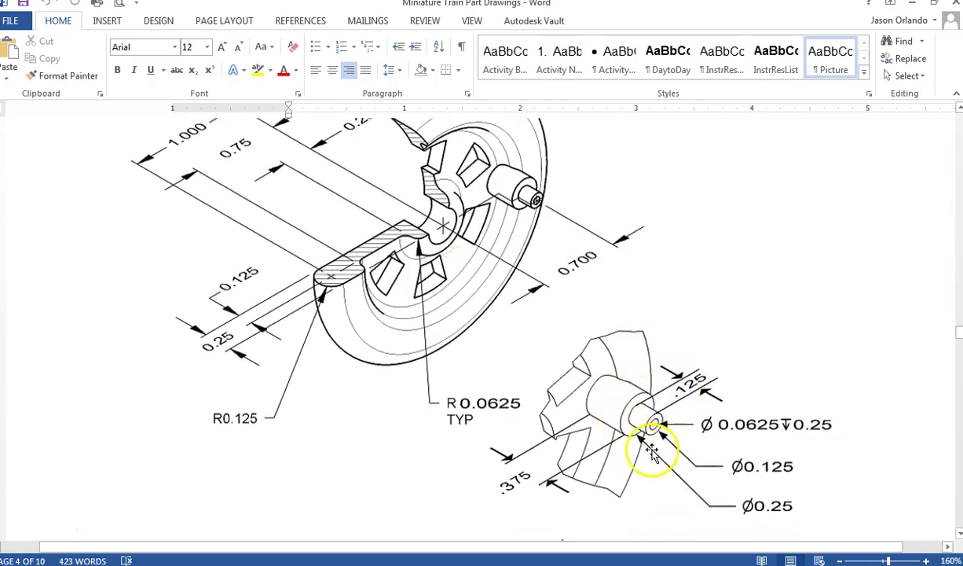
pyautogui.hotkey('alt', 'Tab')
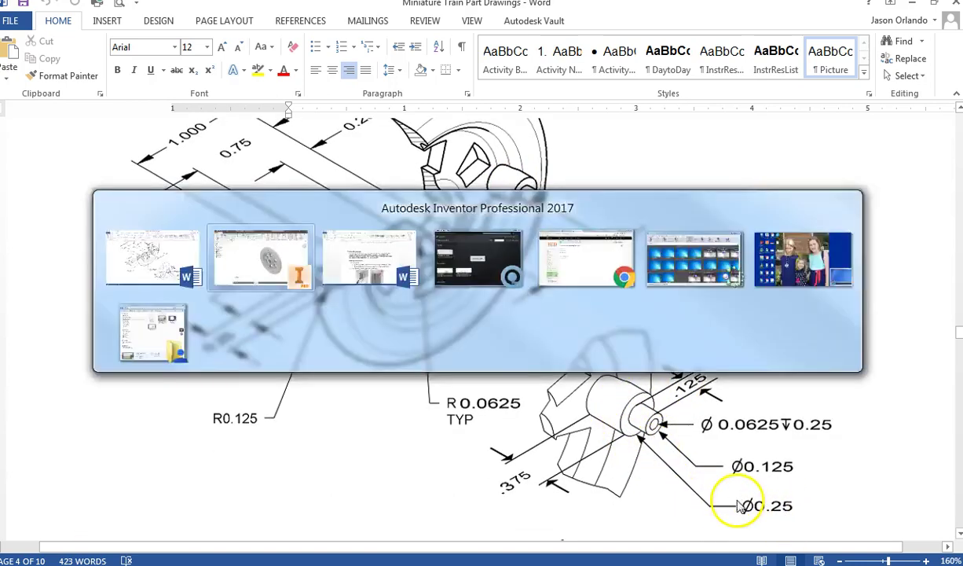
# - Start a sketch on the wheel's recessed web face and draw a 0.25 in diameter circle on the horizontal axis beside the hub
pyautogui.click(20, 60)
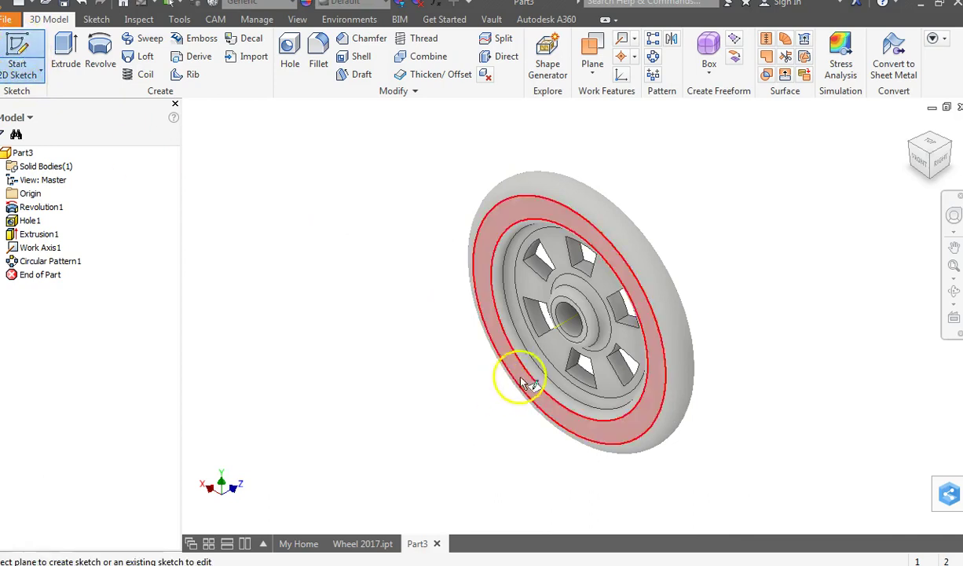
pyautogui.click(635, 342)
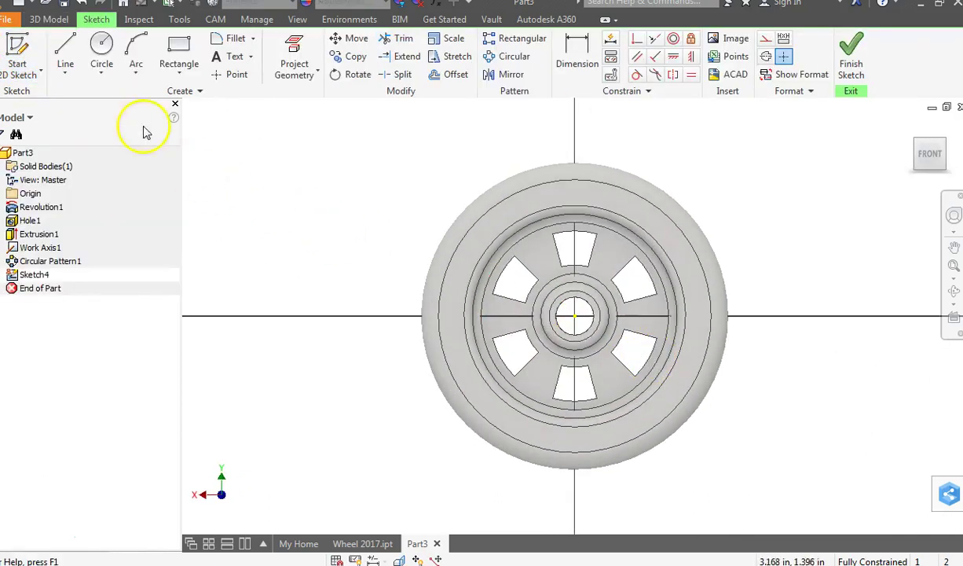
pyautogui.click(101, 45)
pyautogui.scroll(3, 655, 318)
pyautogui.click(680, 313)
pyautogui.write('.25')
pyautogui.press('Tab')
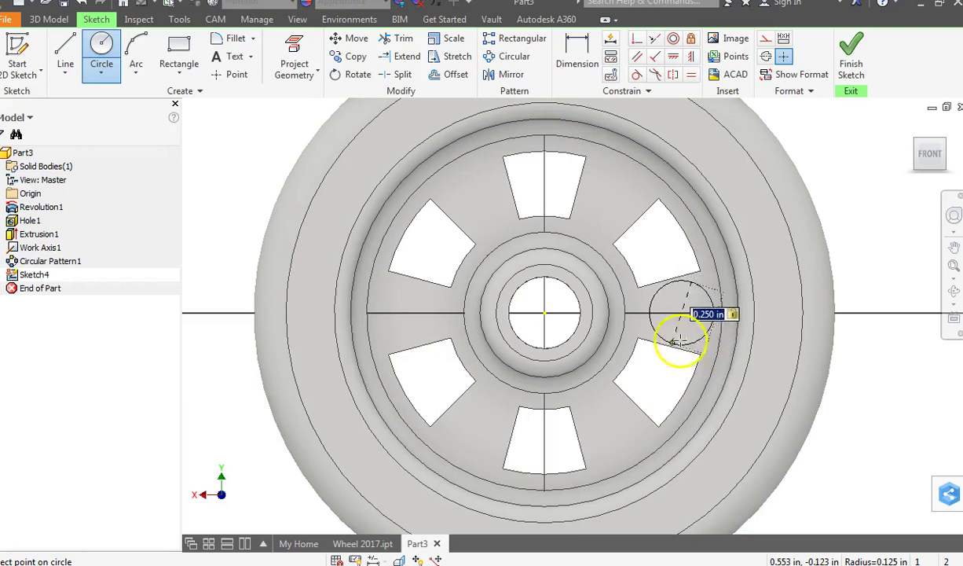
pyautogui.click(649, 322)
# - Dimension the circle's centre 0.700 in horizontally from the wheel's centre
pyautogui.click(577, 59)
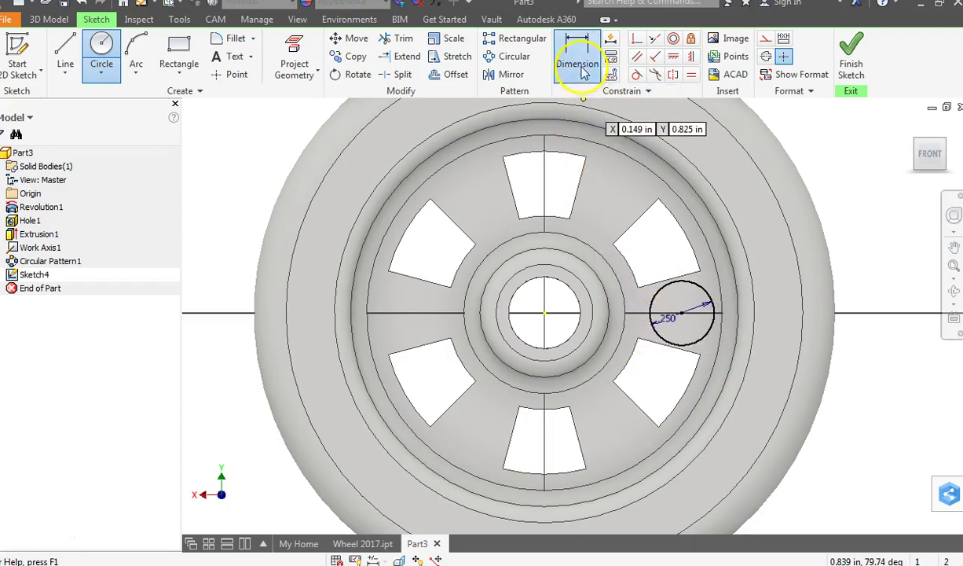
pyautogui.click(682, 315)
pyautogui.click(544, 377)
pyautogui.click(630, 389)
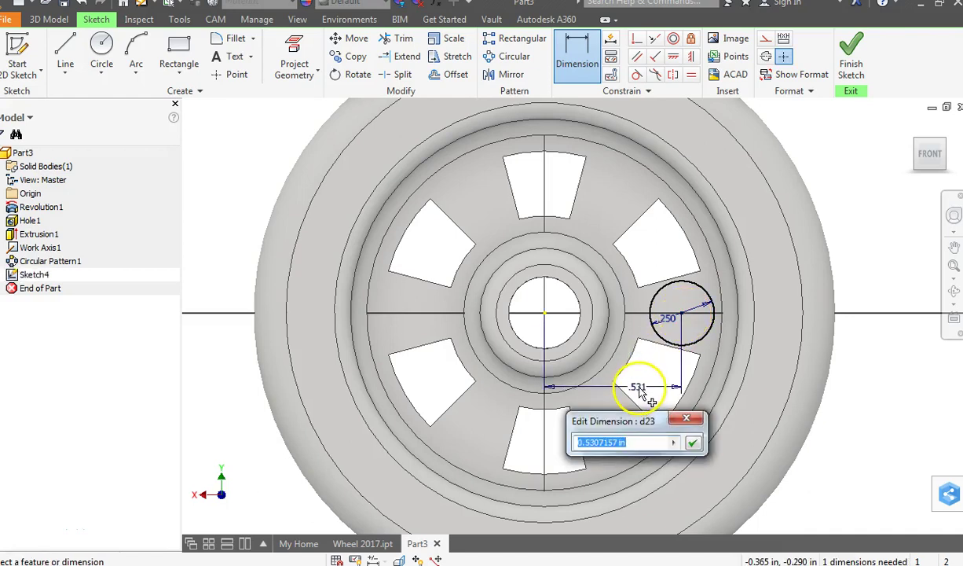
pyautogui.press('Return')
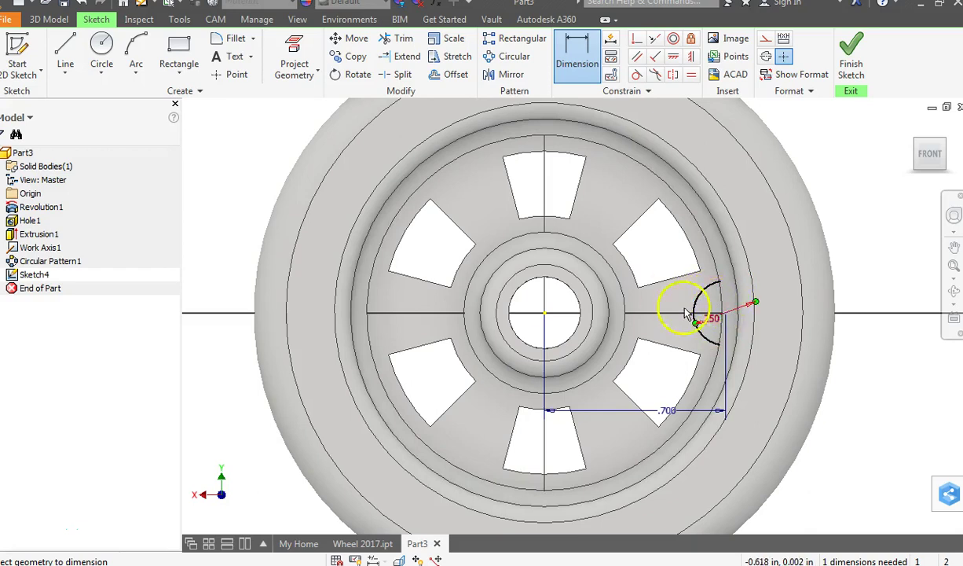
# - Undo the centre distance dimension, the circle and the new sketch on the web face
pyautogui.hotkey('ctrl', 'z')
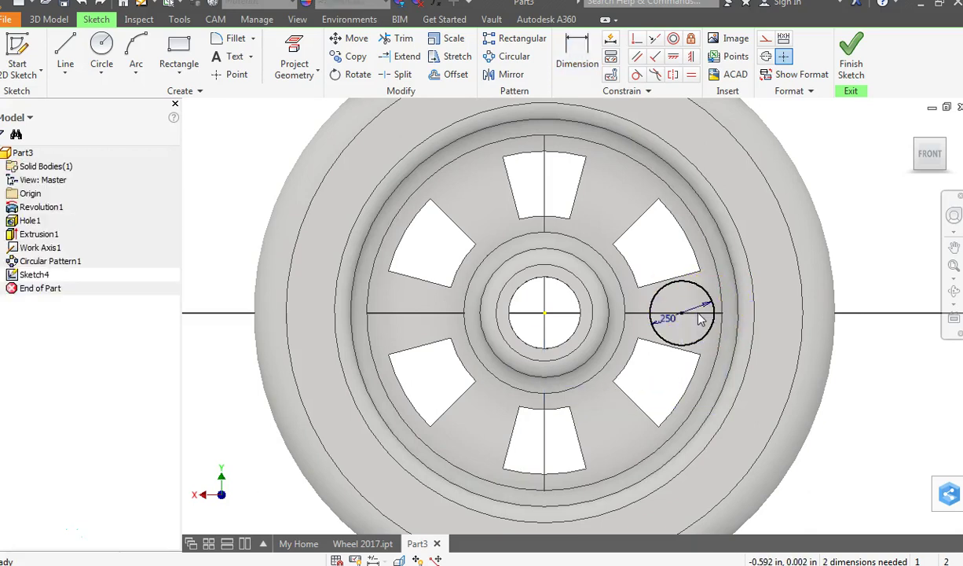
pyautogui.hotkey('ctrl', 'z')
pyautogui.hotkey('ctrl', 'z')
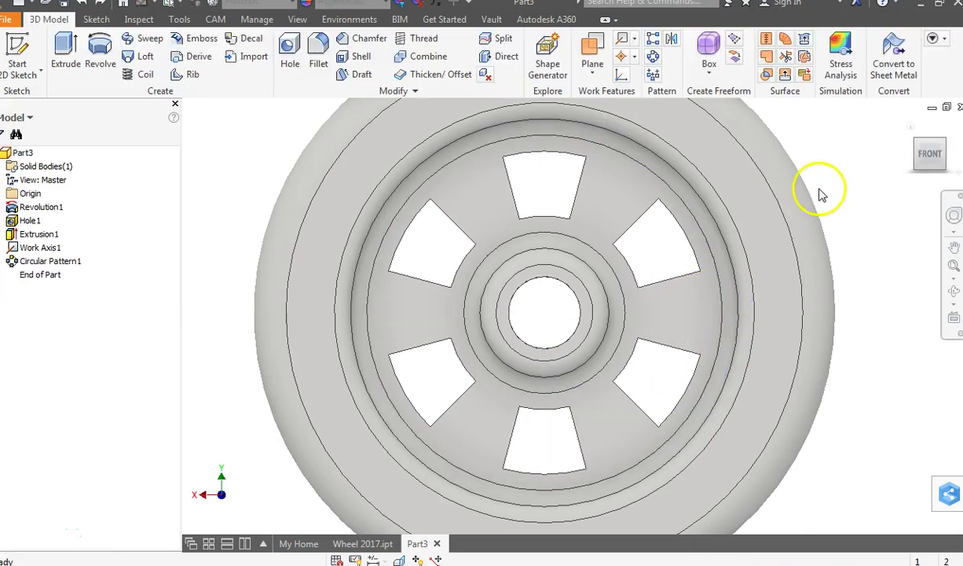
# - Recheck the pin length in the Word drawing and create an Inventor work plane offset 0.375 in outward from the wheel's recessed web face
pyautogui.moveTo(942, 145)
pyautogui.click(911, 128)
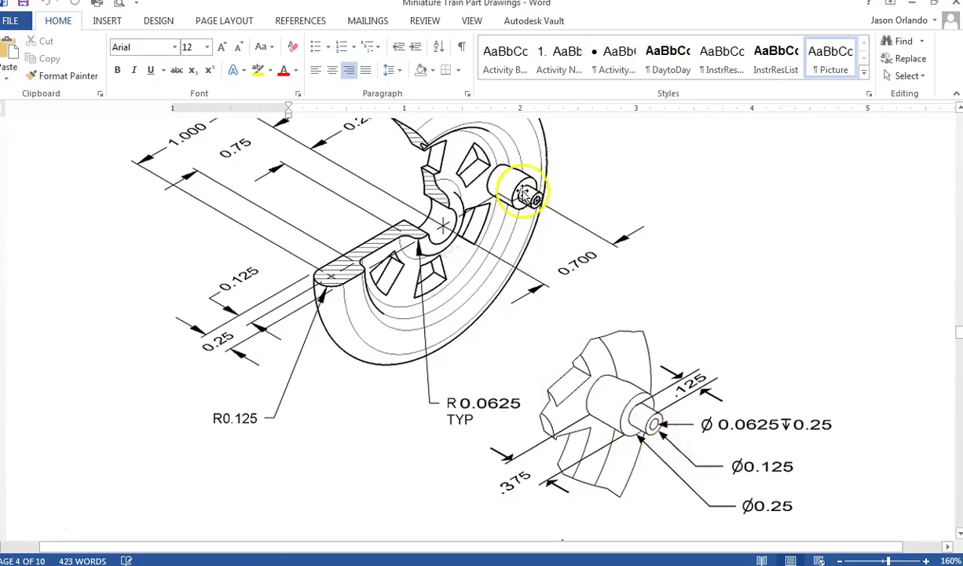
pyautogui.scroll(-1, 528, 191)
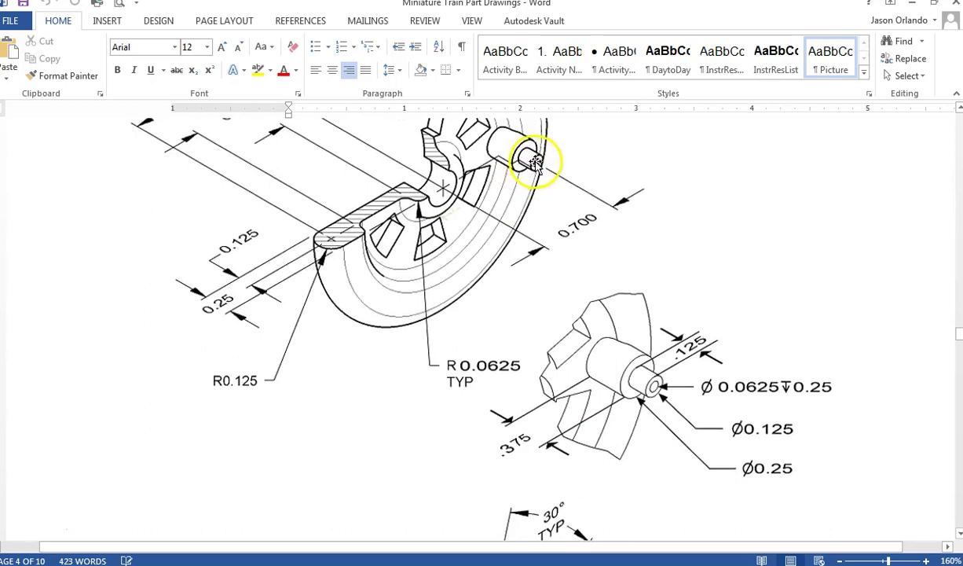
pyautogui.scroll(2, 530, 197)
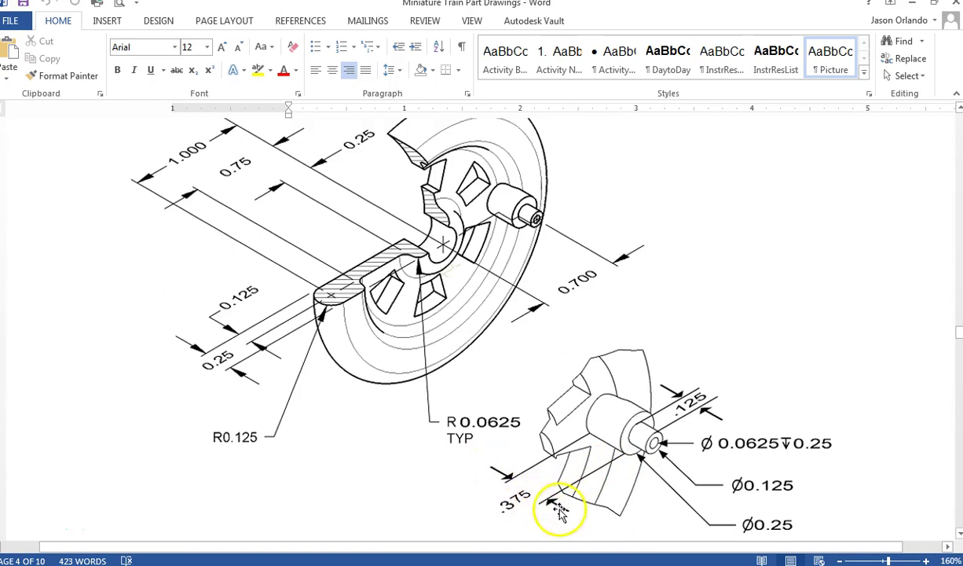
pyautogui.hotkey('alt', 'Tab')
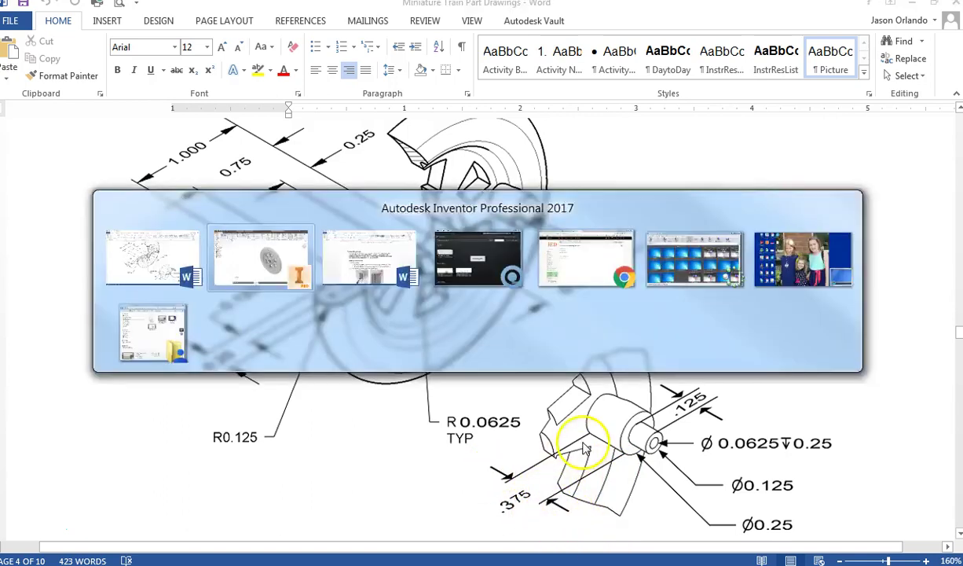
pyautogui.click(594, 75)
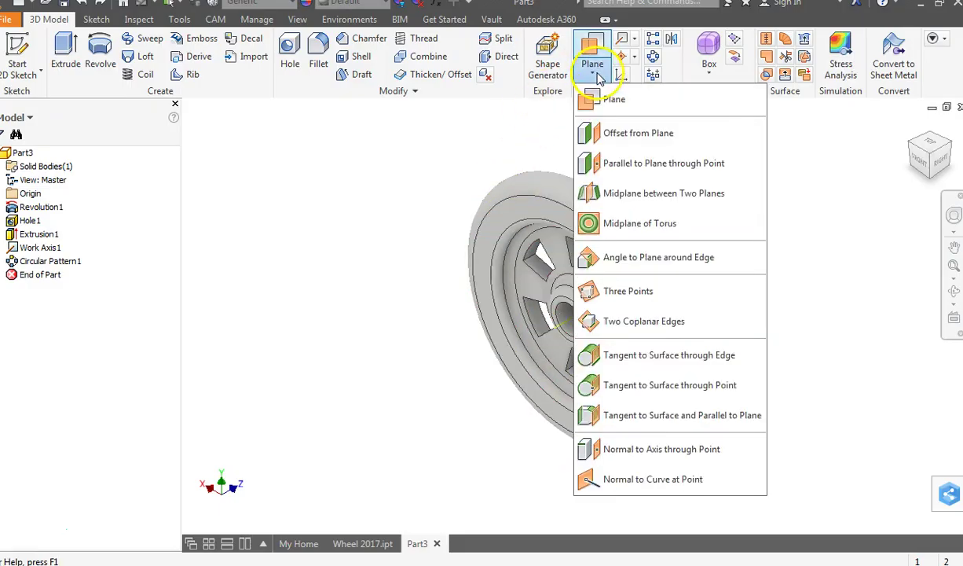
pyautogui.click(635, 138)
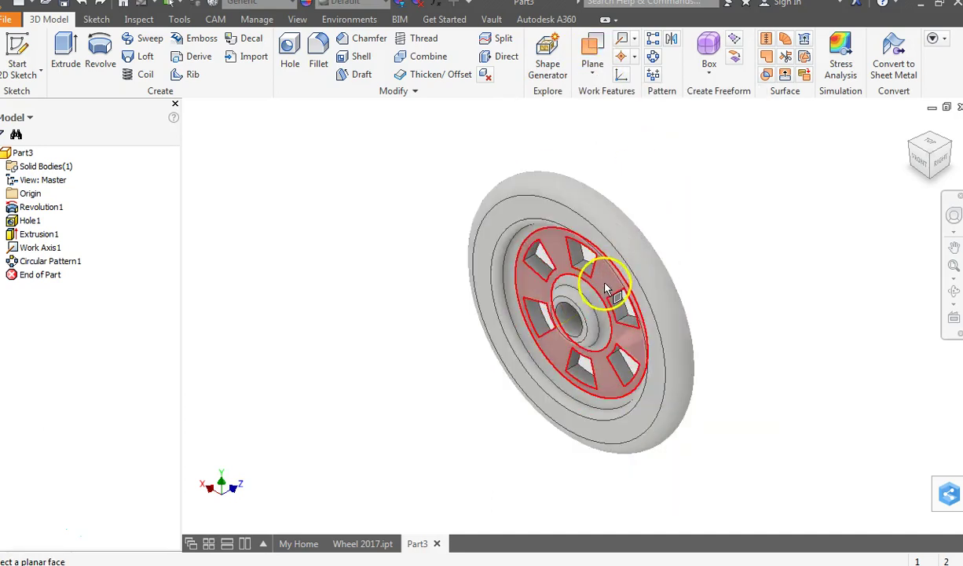
pyautogui.click(605, 285)
pyautogui.moveTo(570, 327); pyautogui.dragTo(540, 350)
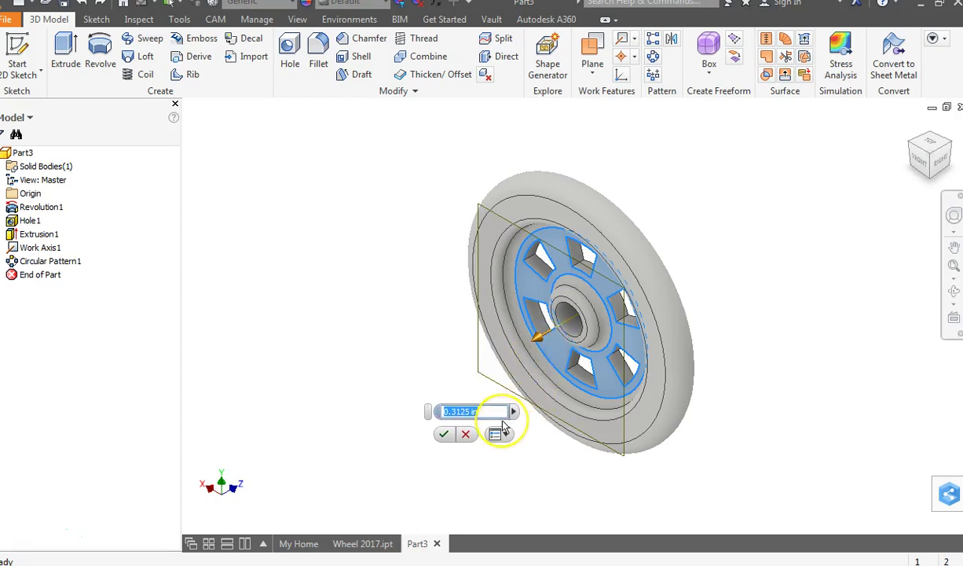
pyautogui.press('Return')
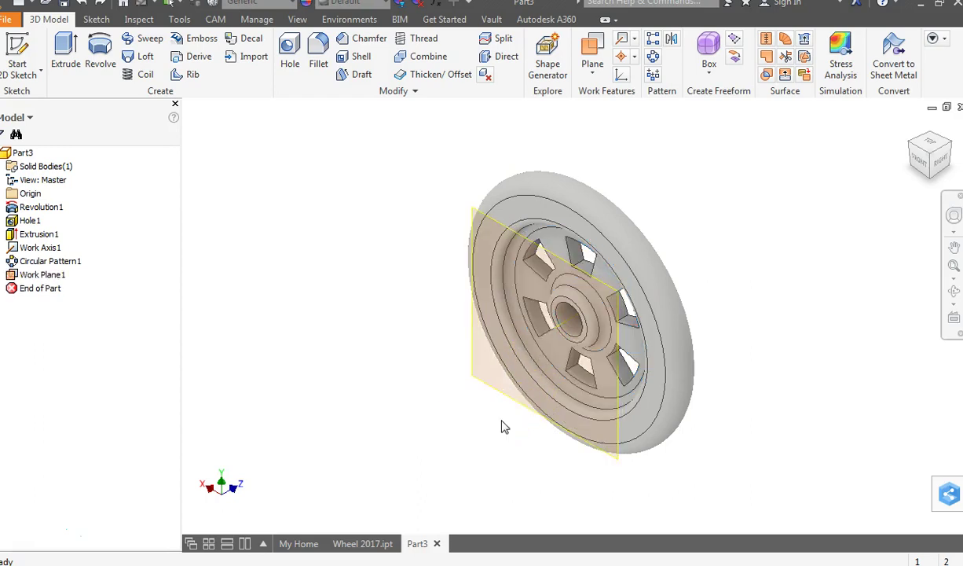
# - Start a sketch on the offset work plane and draw a 0.25 in diameter circle on the horizontal axis beside the hub
pyautogui.click(19, 55)
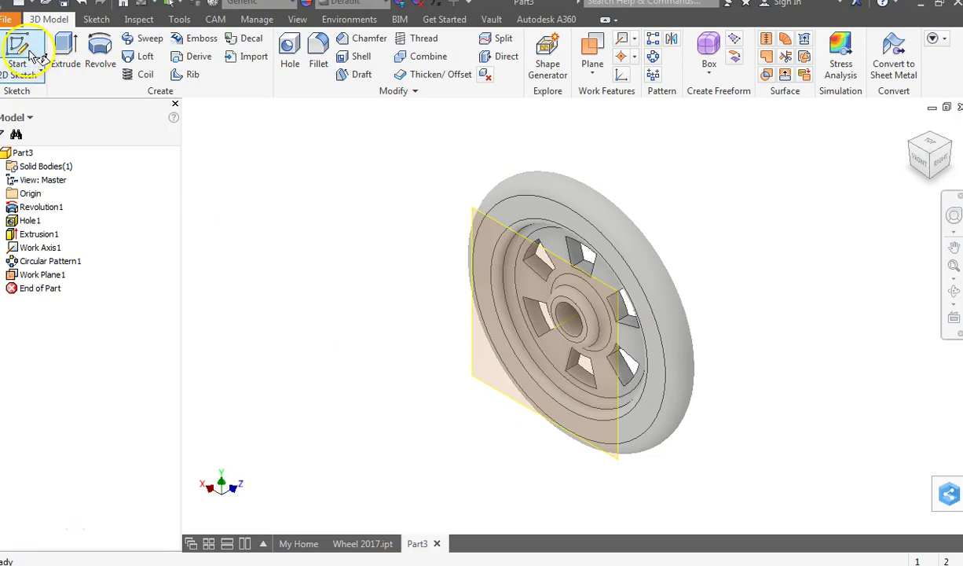
pyautogui.click(475, 382)
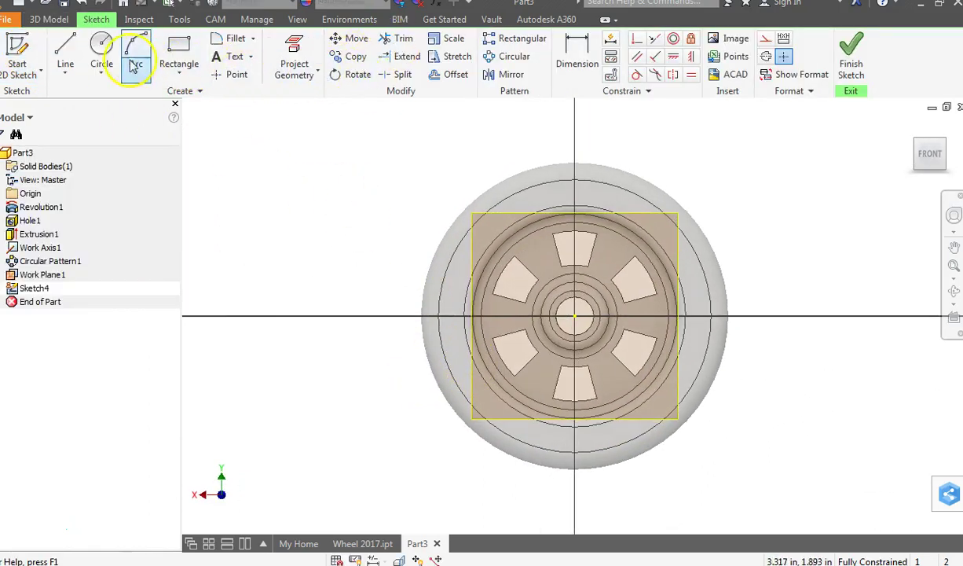
pyautogui.click(101, 49)
pyautogui.click(656, 316)
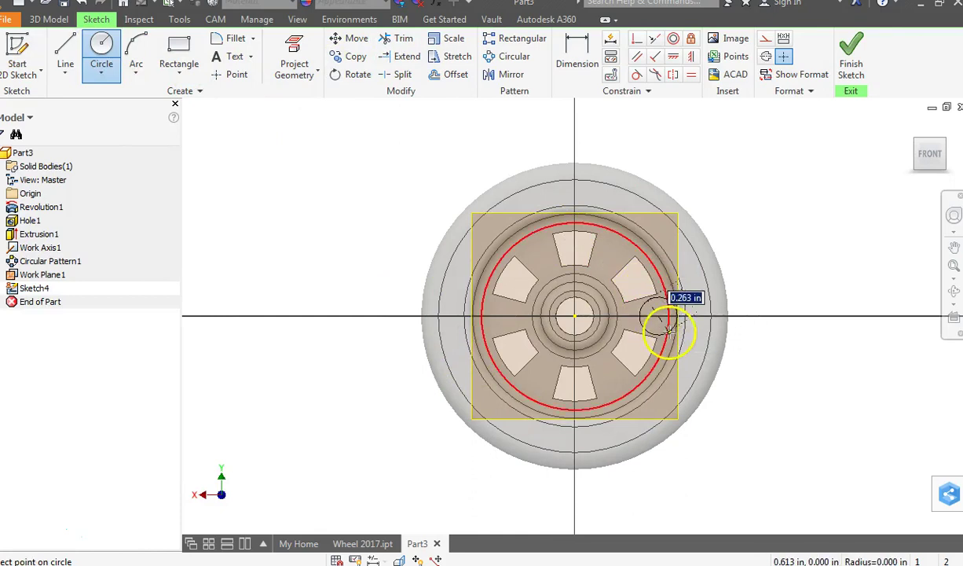
pyautogui.write('.25')
pyautogui.press('Return')
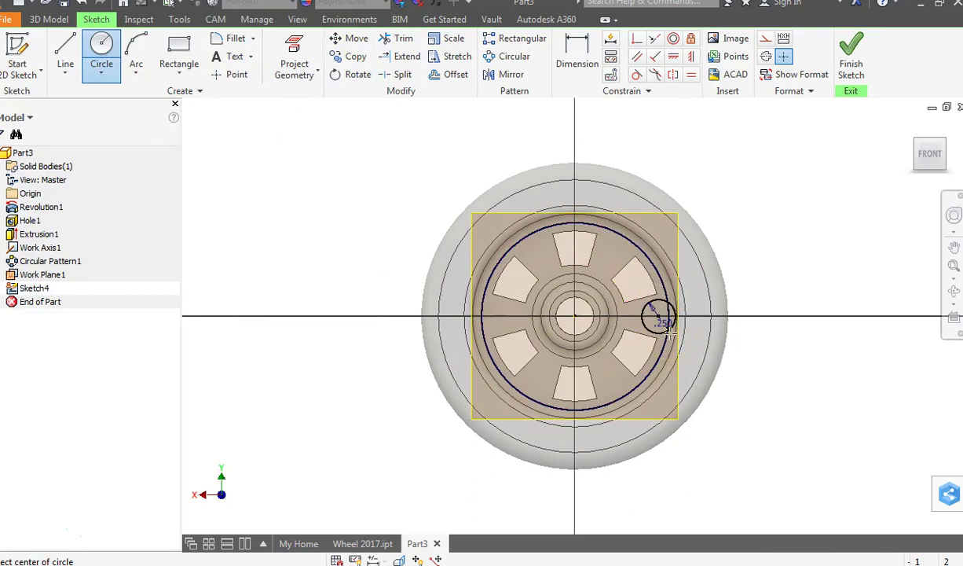
# - Dimension the pin circle's centre 0.70 in horizontally from the wheel's centre
pyautogui.click(572, 72)
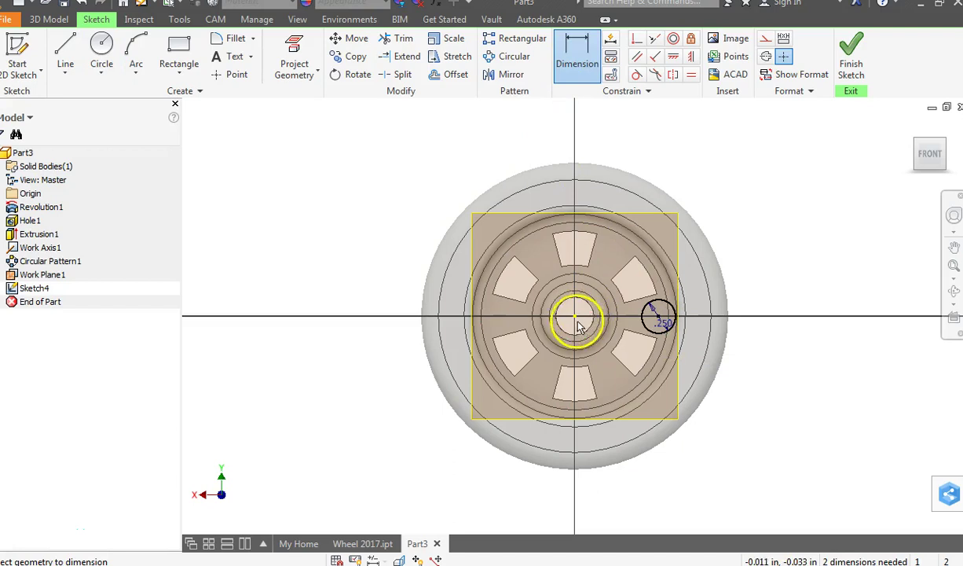
pyautogui.click(662, 318)
pyautogui.click(632, 492)
pyautogui.write('.70')
pyautogui.press('Return')
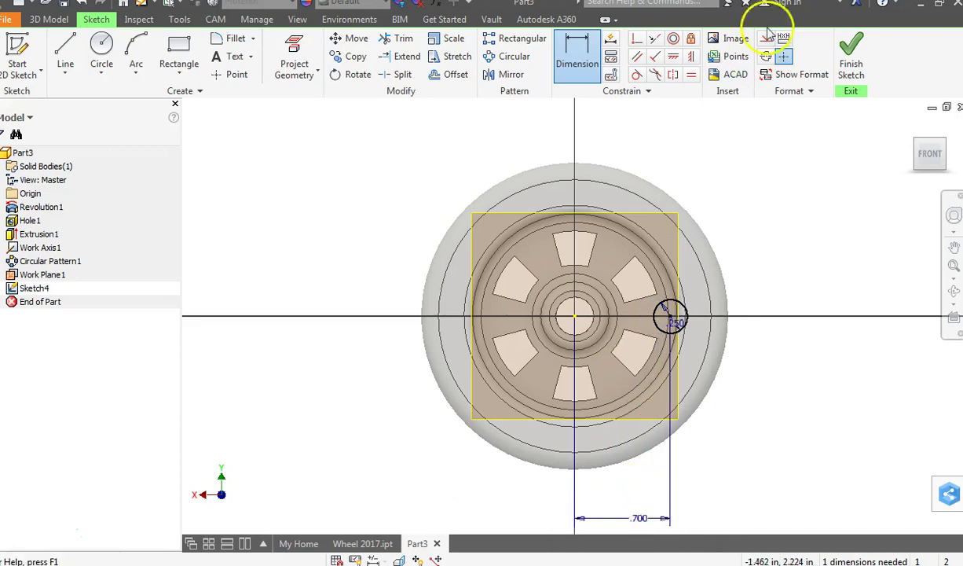
# - Extrude the 0.25 in pin circle back toward the wheel with To Next extents, and hide the offset work plane
pyautogui.click(851, 67)
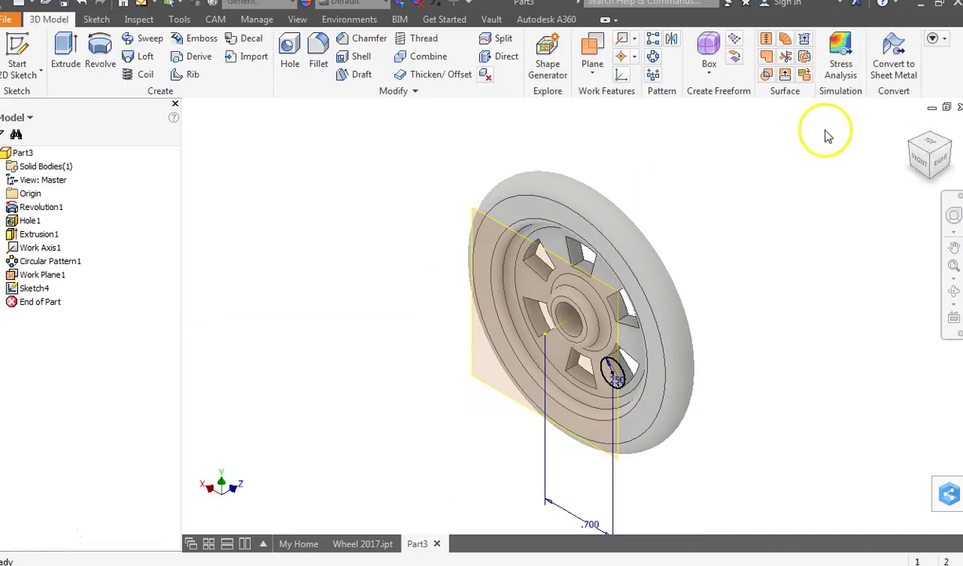
pyautogui.click(65, 55)
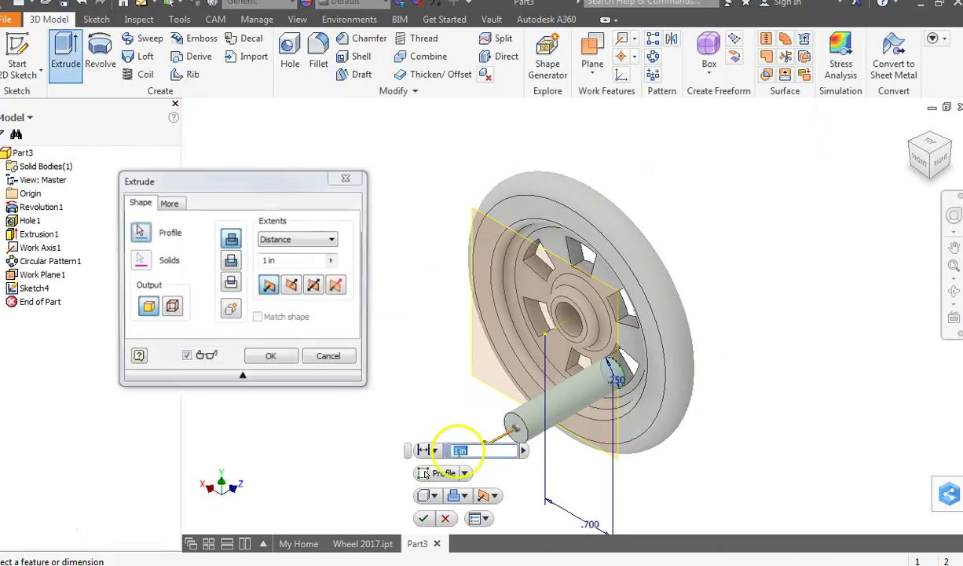
pyautogui.click(293, 286)
pyautogui.moveTo(750, 305); pyautogui.dragTo(656, 333)
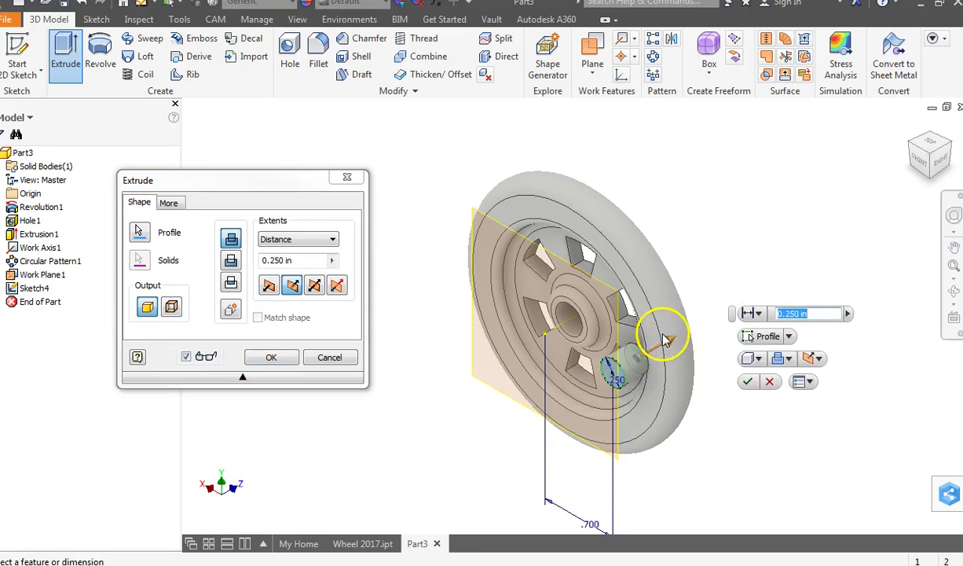
pyautogui.click(298, 239)
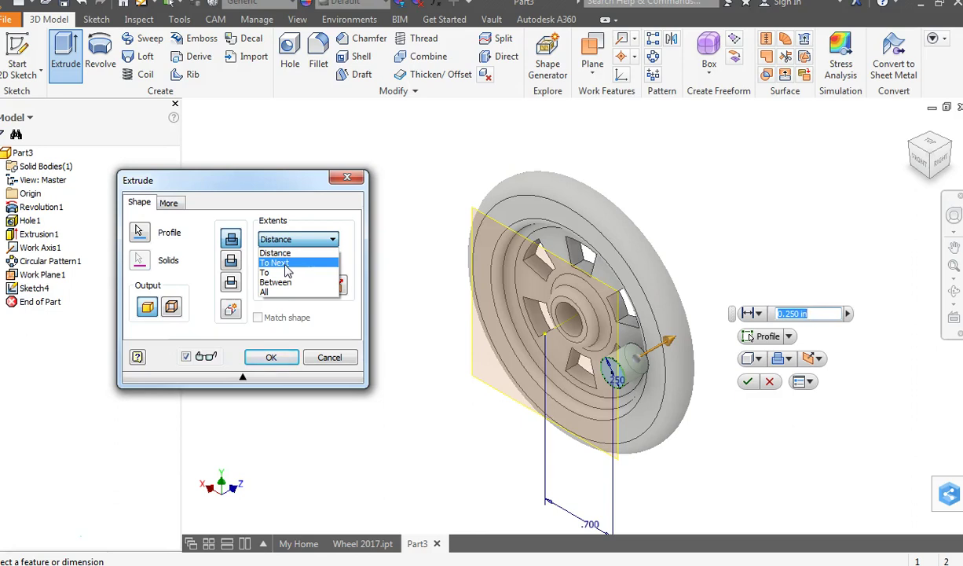
pyautogui.click(287, 264)
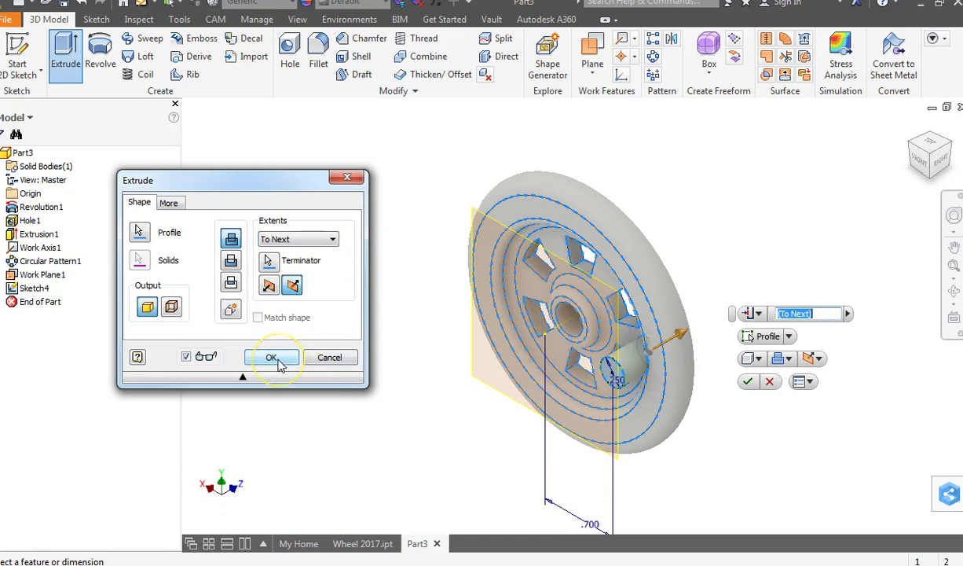
pyautogui.click(271, 359)
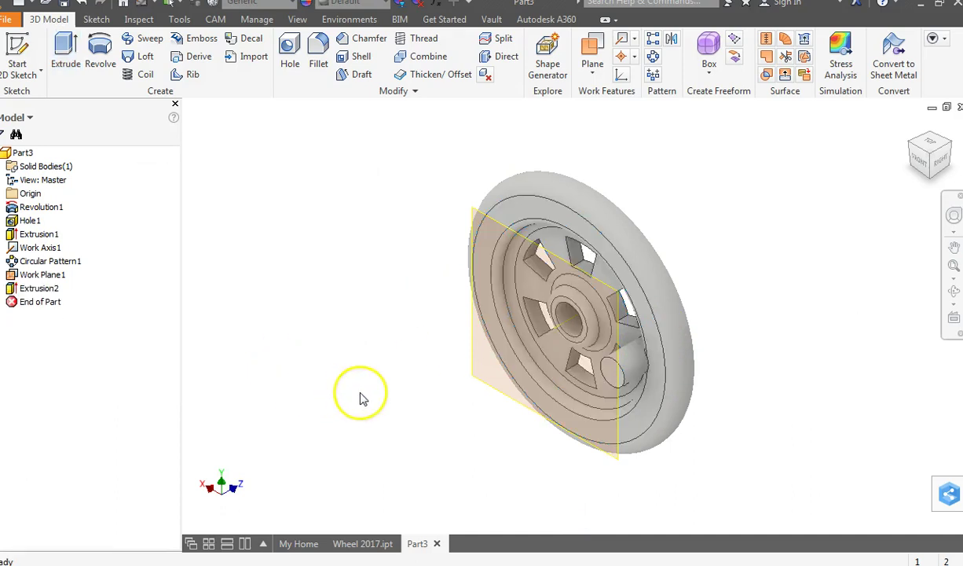
pyautogui.rightClick(476, 380)
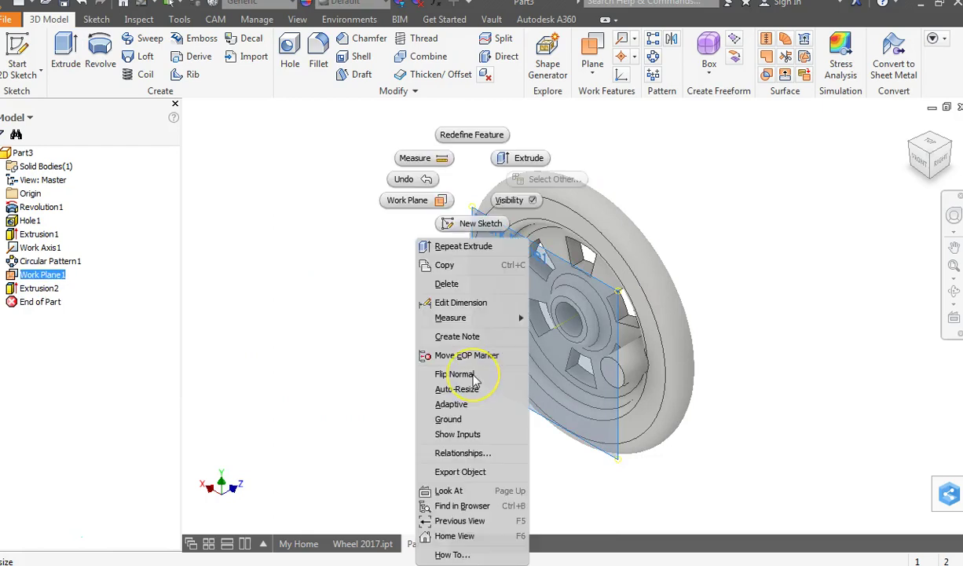
pyautogui.click(535, 206)
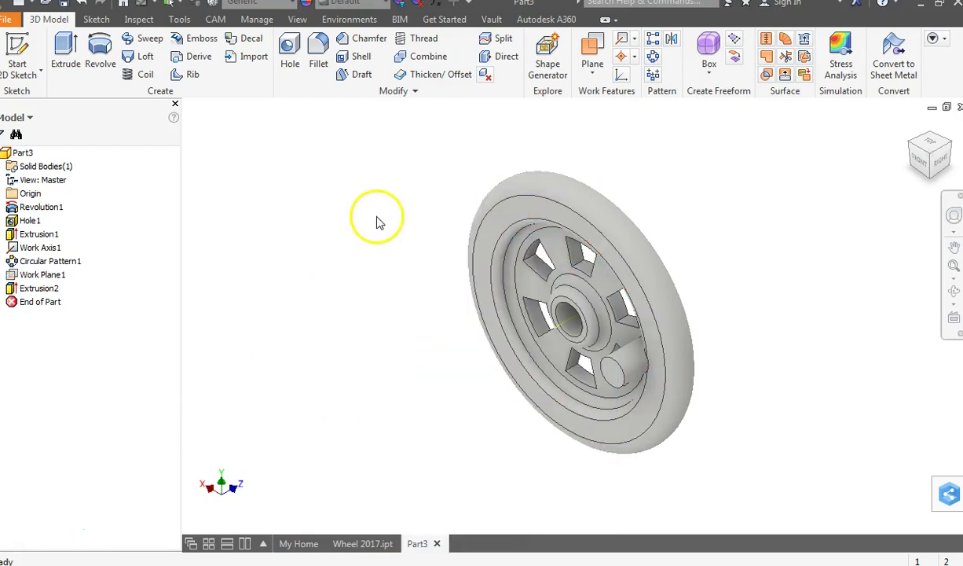
# - Check the pin tip diameter in the Word drawing and sketch a concentric 0.125 in diameter circle on the pin's end face in Inventor
pyautogui.click(925, 167)
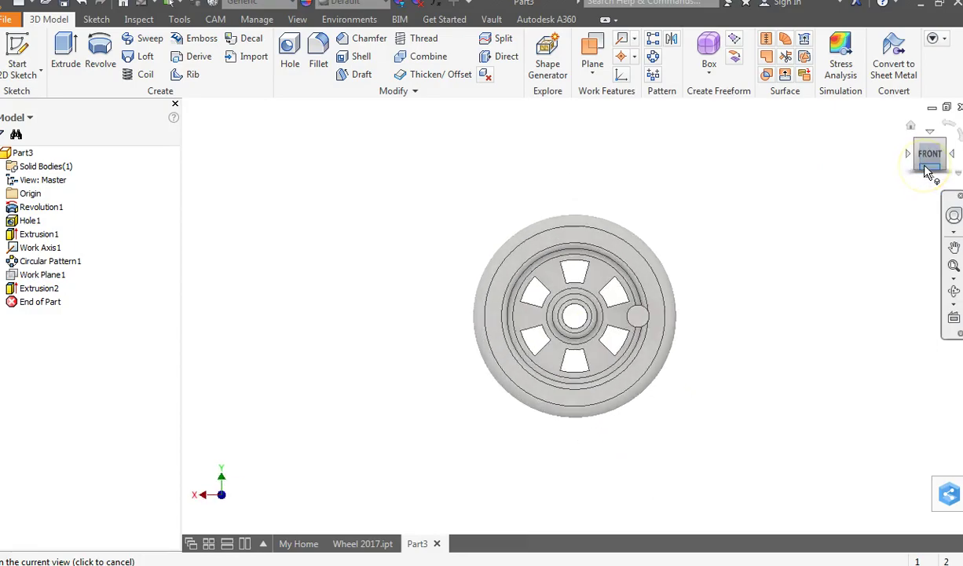
pyautogui.hotkey('alt', 'Tab')
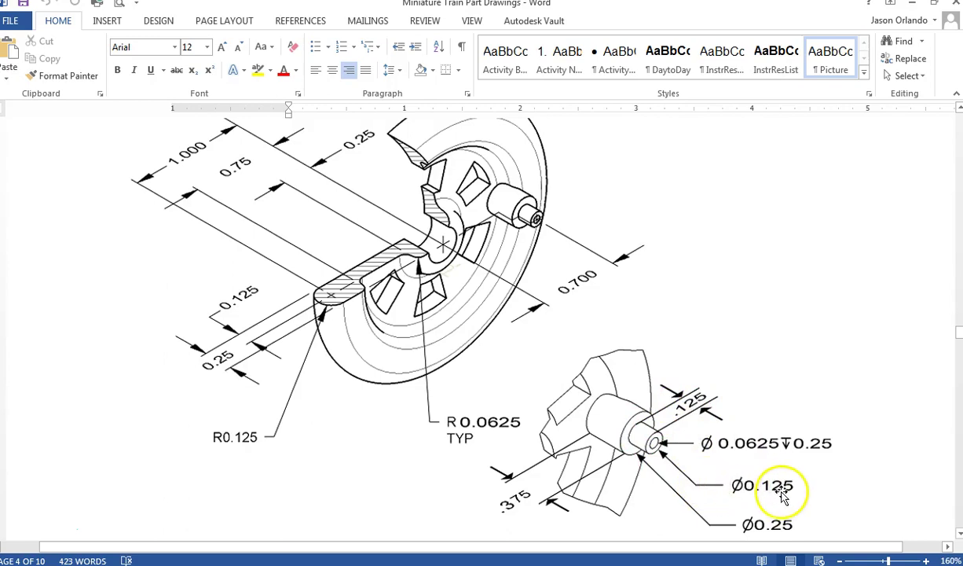
pyautogui.hotkey('alt', 'Tab')
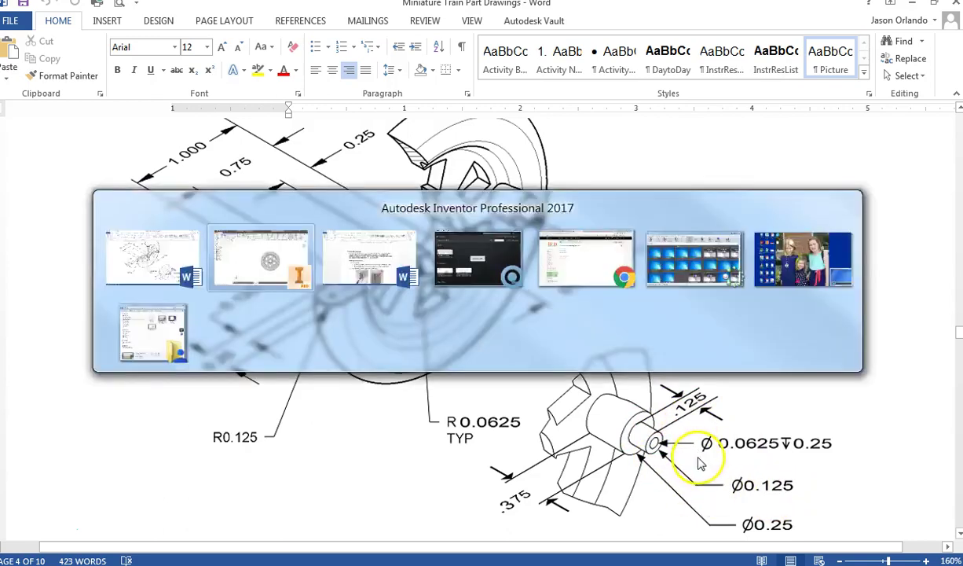
pyautogui.click(20, 56)
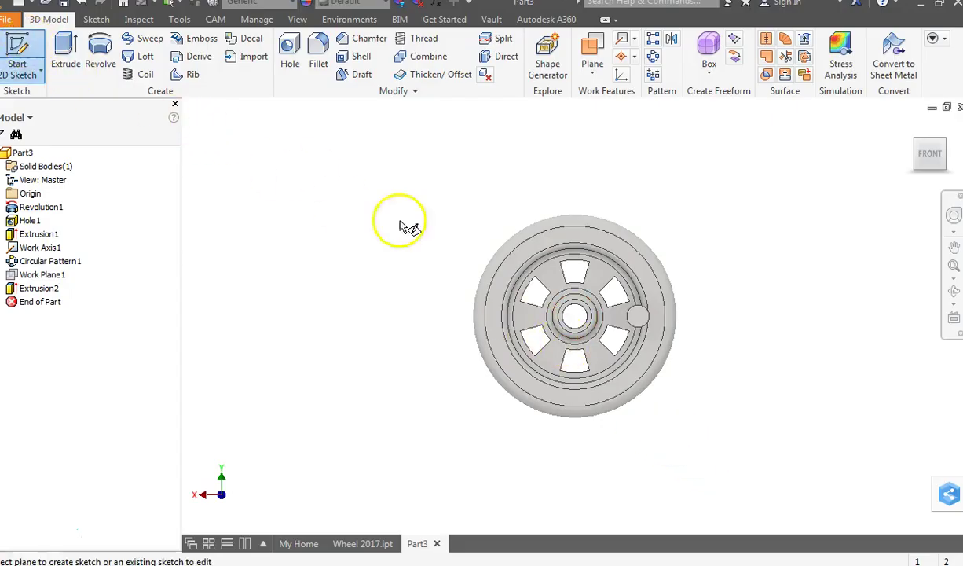
pyautogui.click(638, 318)
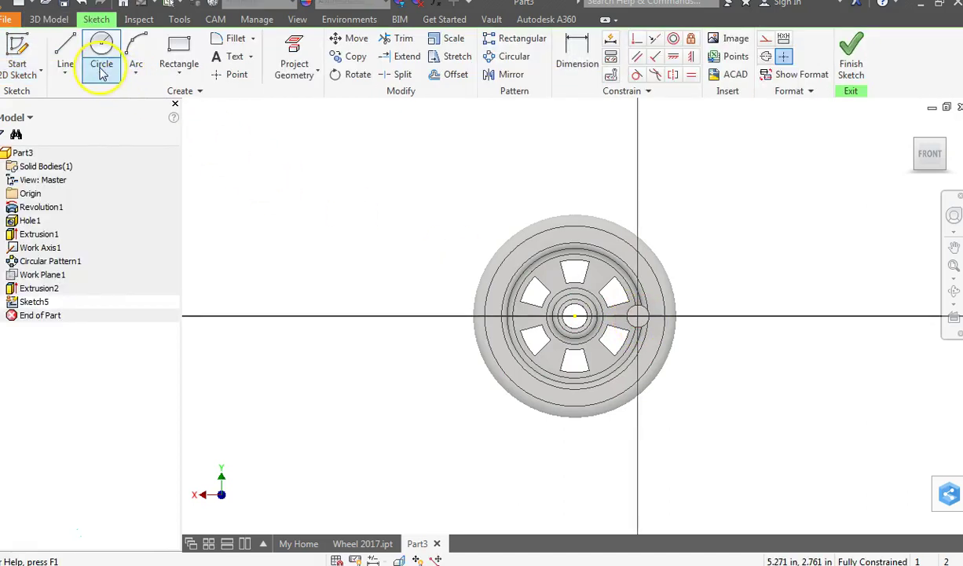
pyautogui.click(102, 67)
pyautogui.scroll(-5, 620, 330)
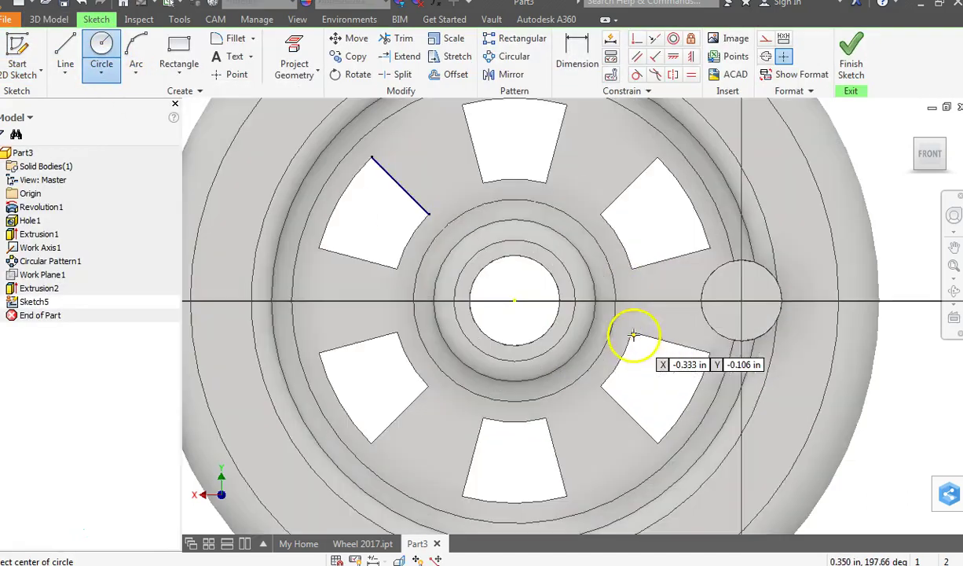
pyautogui.click(741, 301)
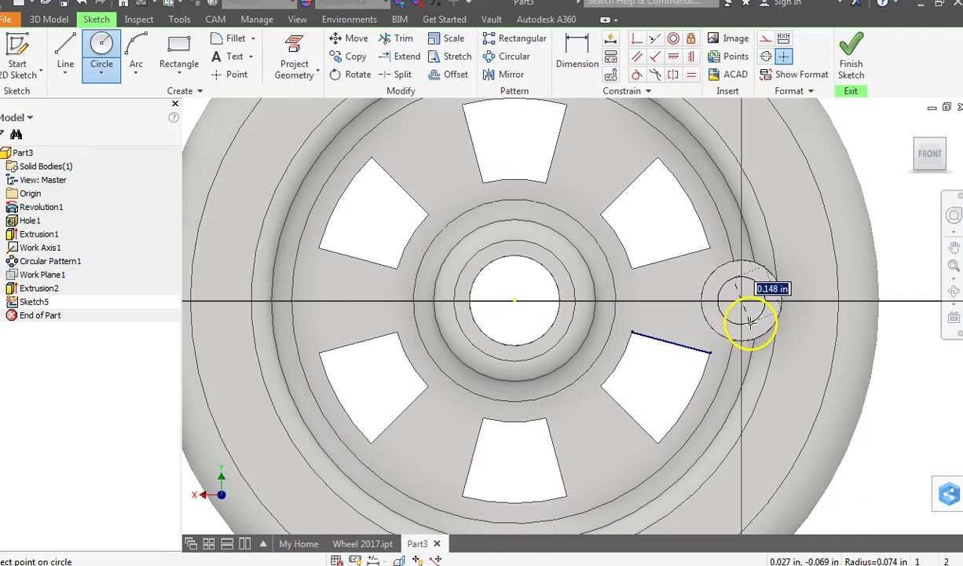
pyautogui.write('.125')
pyautogui.press('Return')
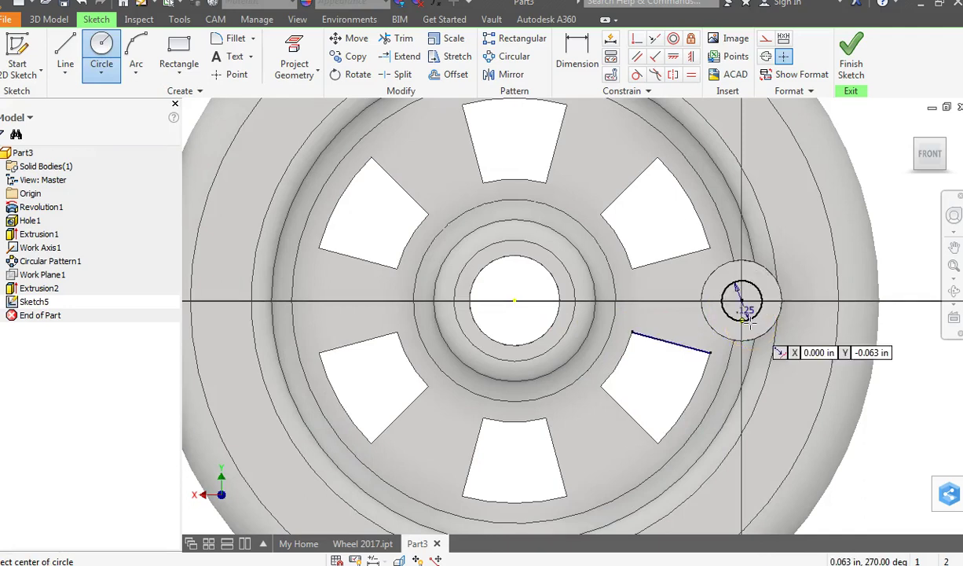
# - Extrude the 0.125 in circle outward 0.125 in from the pin's end face
pyautogui.scroll(5, 752, 329)
pyautogui.press('e')
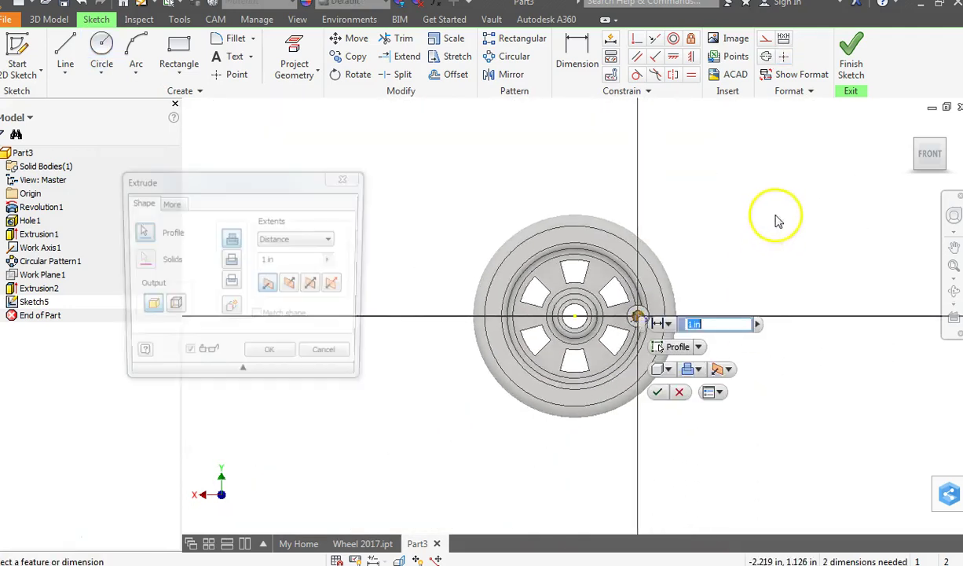
pyautogui.click(945, 153)
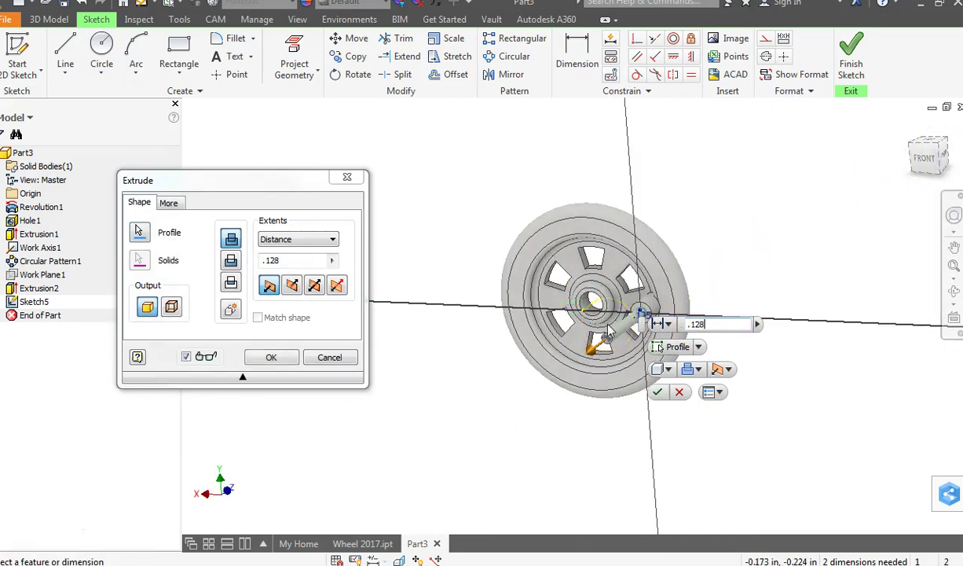
pyautogui.write('.125')
pyautogui.press('Return')
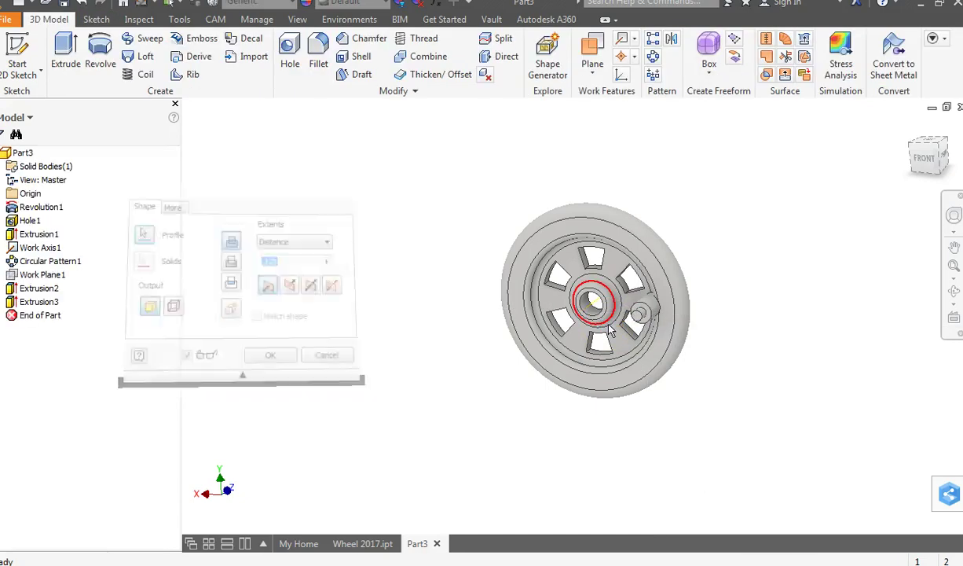
# - Sketch a centre point at the middle of the small pin tip's end face and finish the sketch
pyautogui.scroll(-6, 636, 326)
pyautogui.scroll(4, 645, 321)
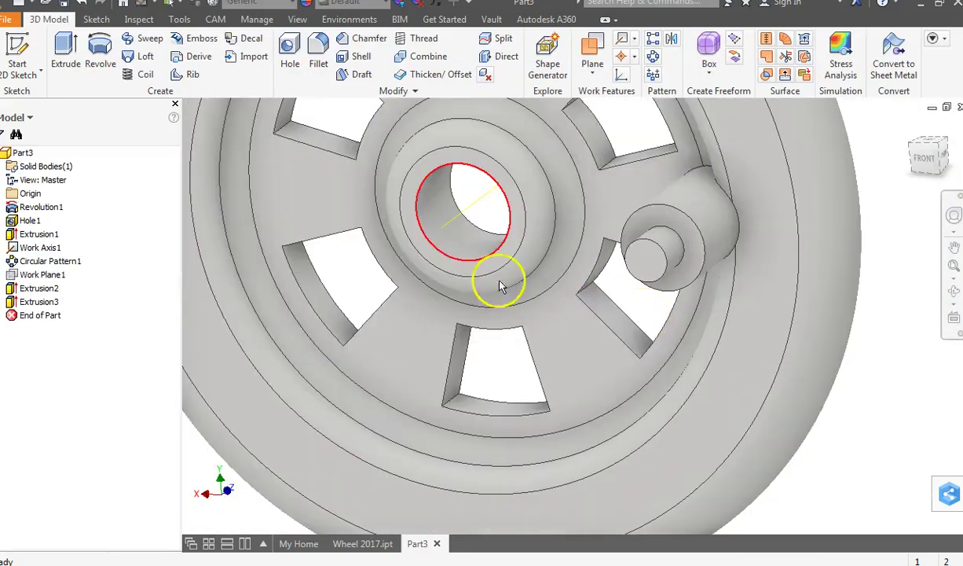
pyautogui.click(19, 54)
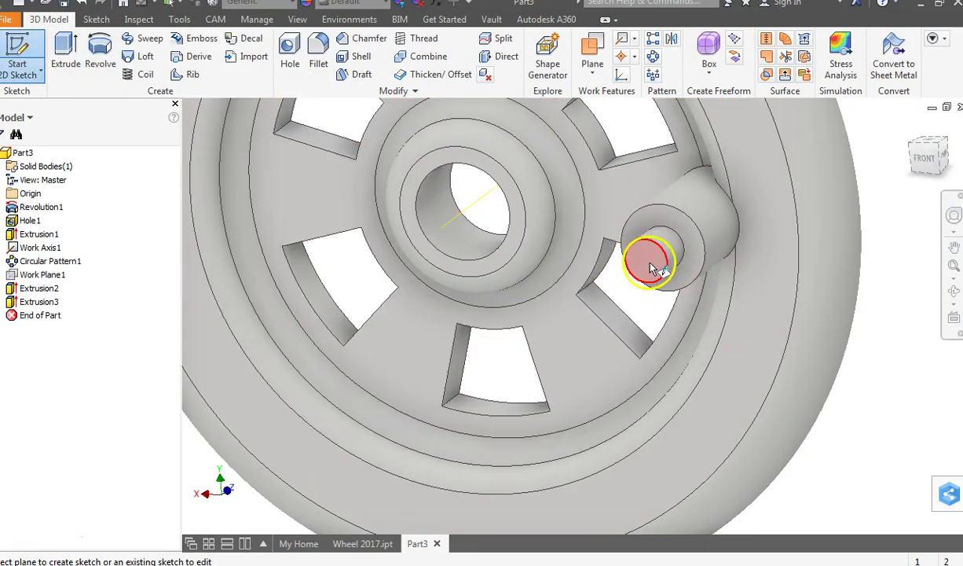
pyautogui.click(648, 256)
pyautogui.click(231, 74)
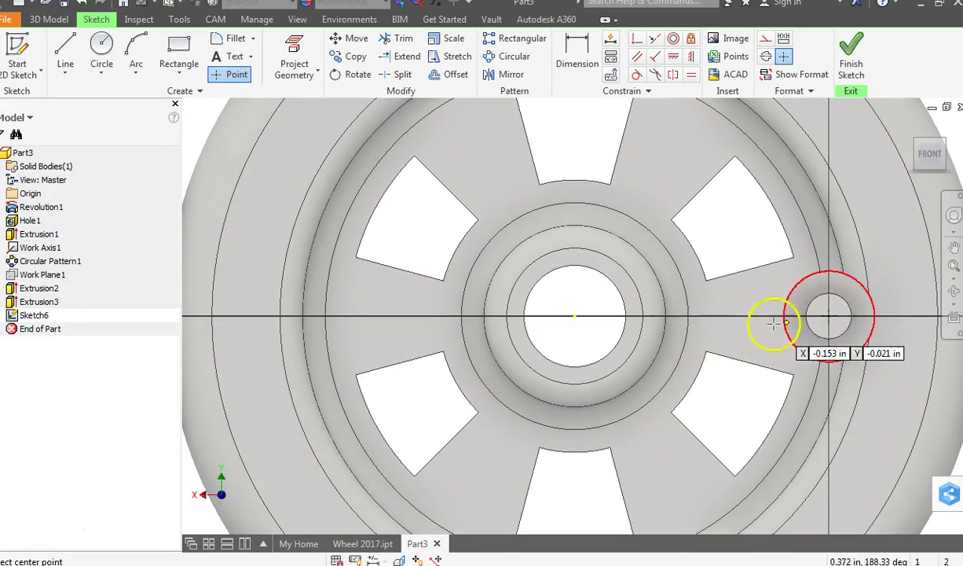
pyautogui.click(828, 316)
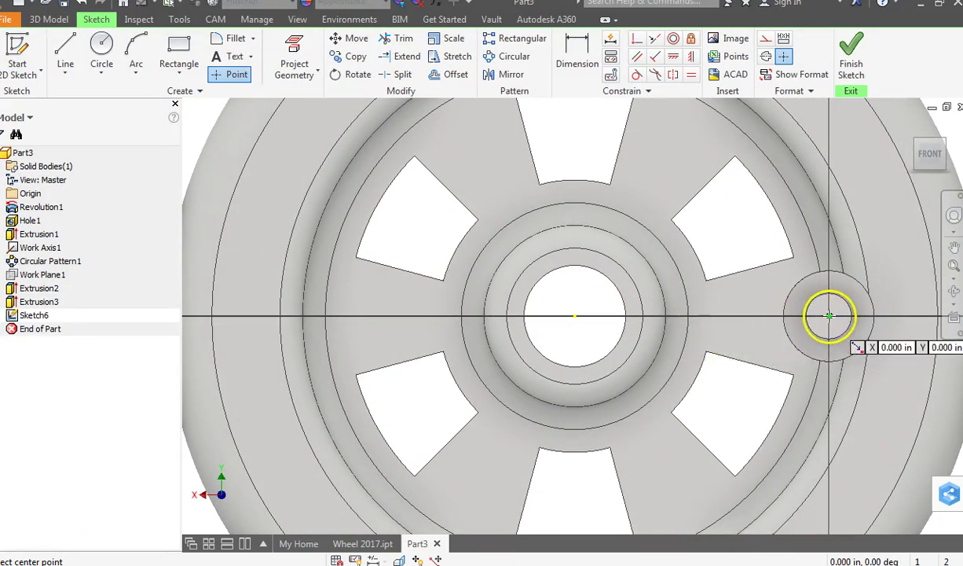
pyautogui.click(847, 77)
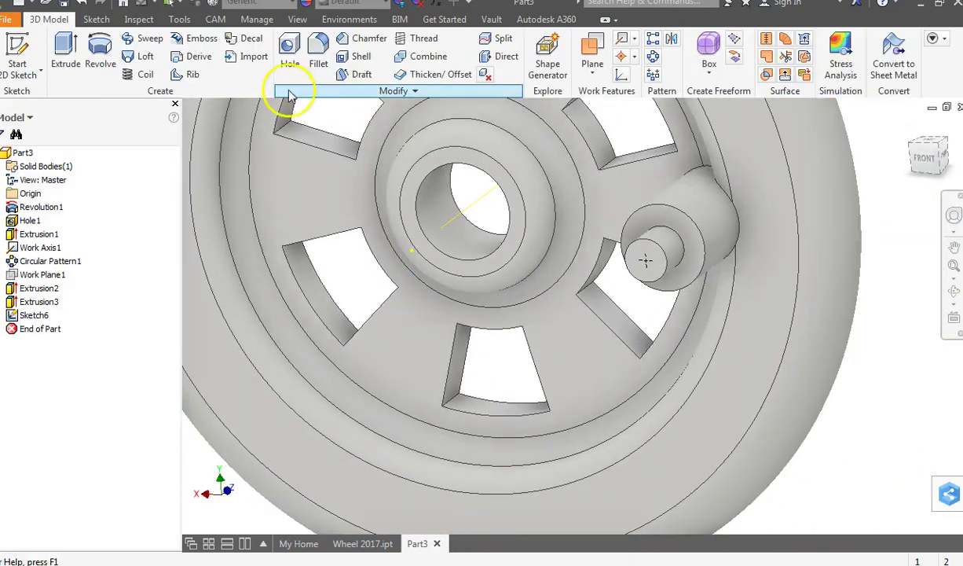
# - Check the hole callout in the Word drawing and cut a simple 0.0625 in diameter hole 0.25 in deep into the pin tip in Inventor
pyautogui.click(290, 54)
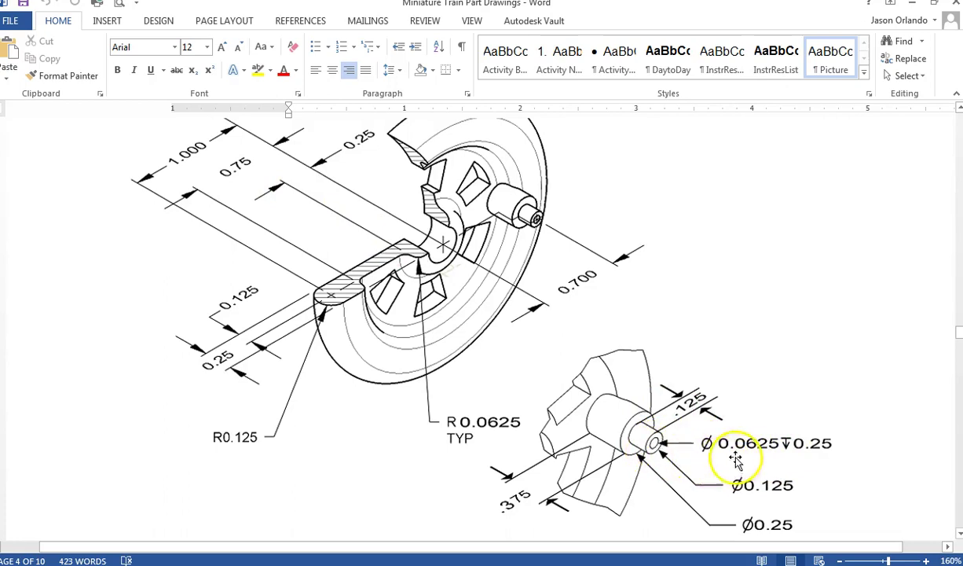
pyautogui.hotkey('alt', 'Tab')
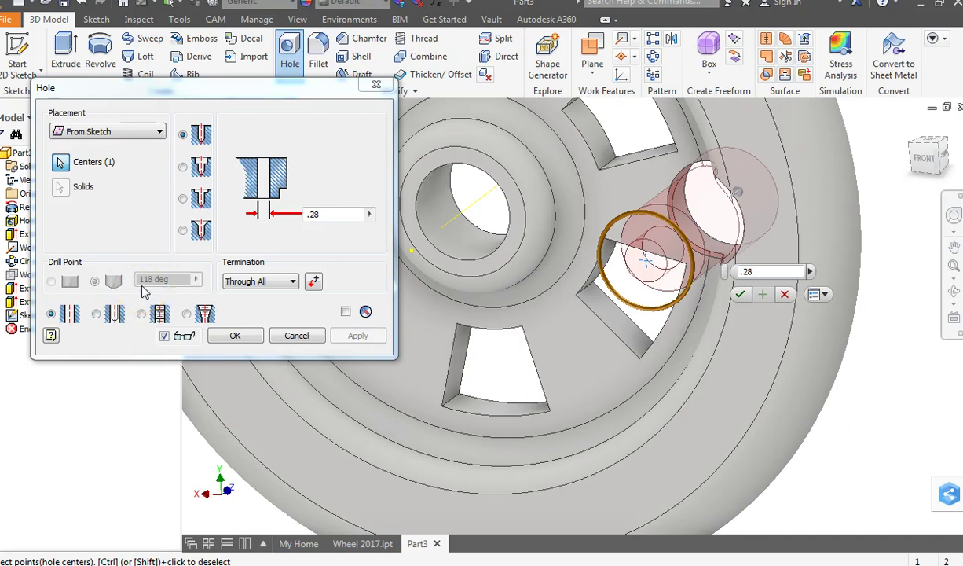
pyautogui.click(267, 282)
pyautogui.click(253, 299)
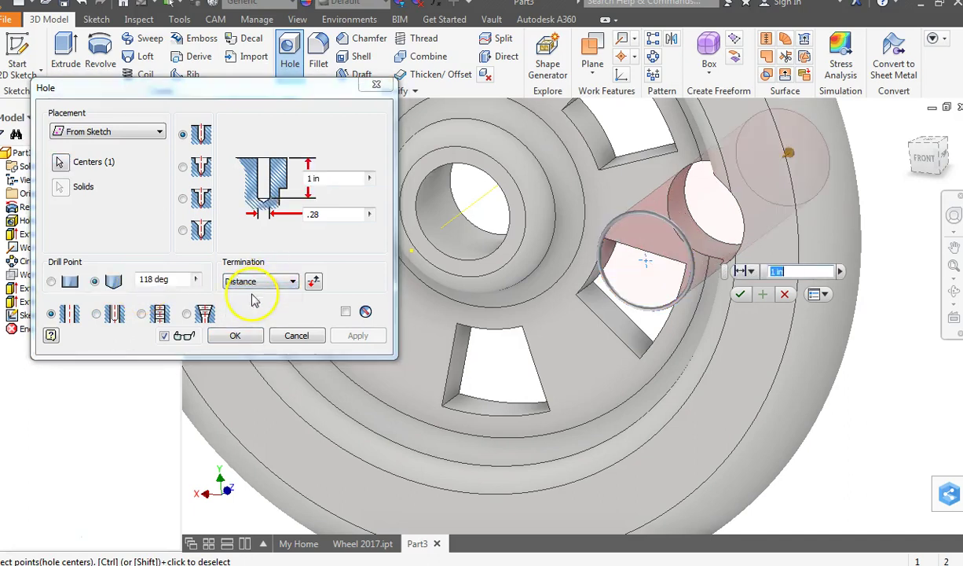
pyautogui.click(318, 214)
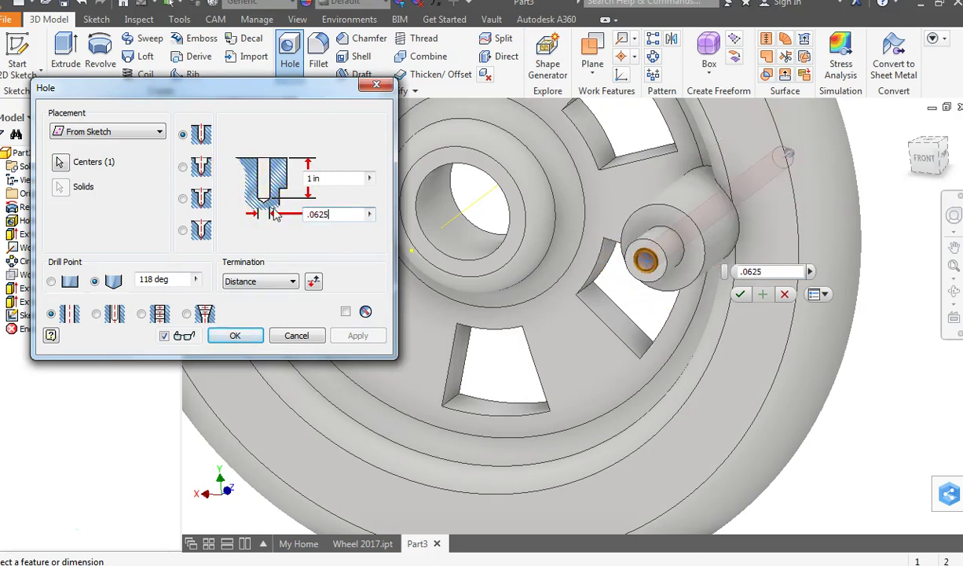
pyautogui.click(311, 181)
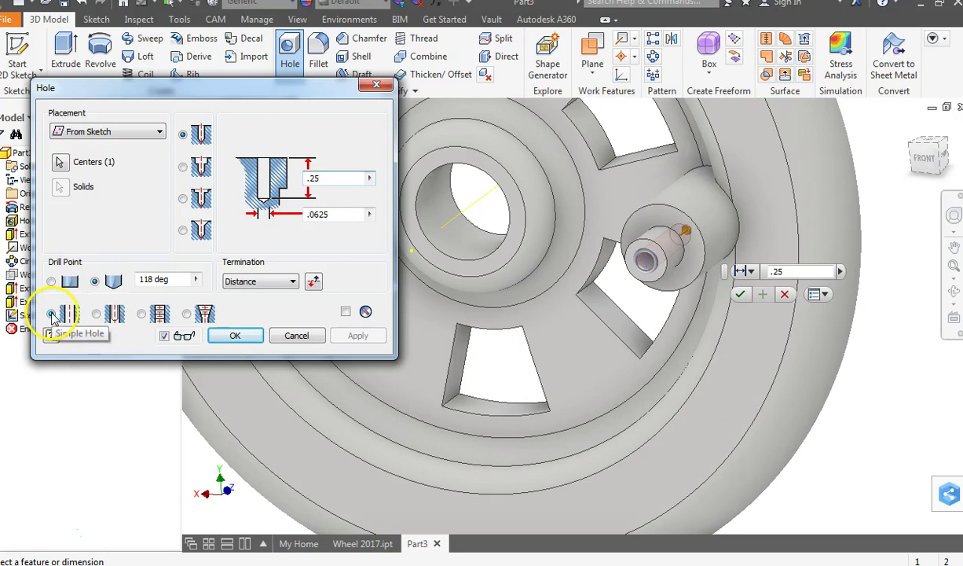
pyautogui.click(267, 281)
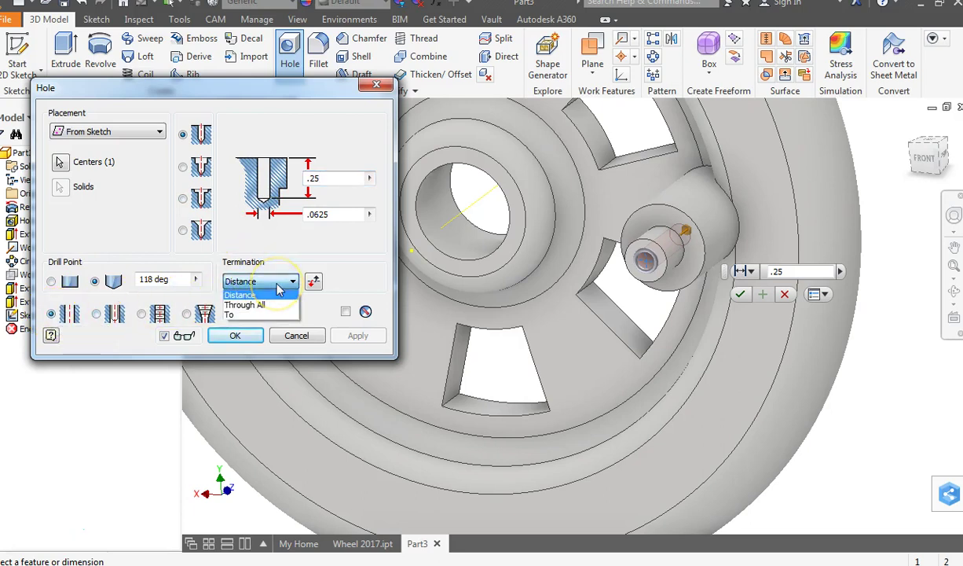
pyautogui.click(274, 294)
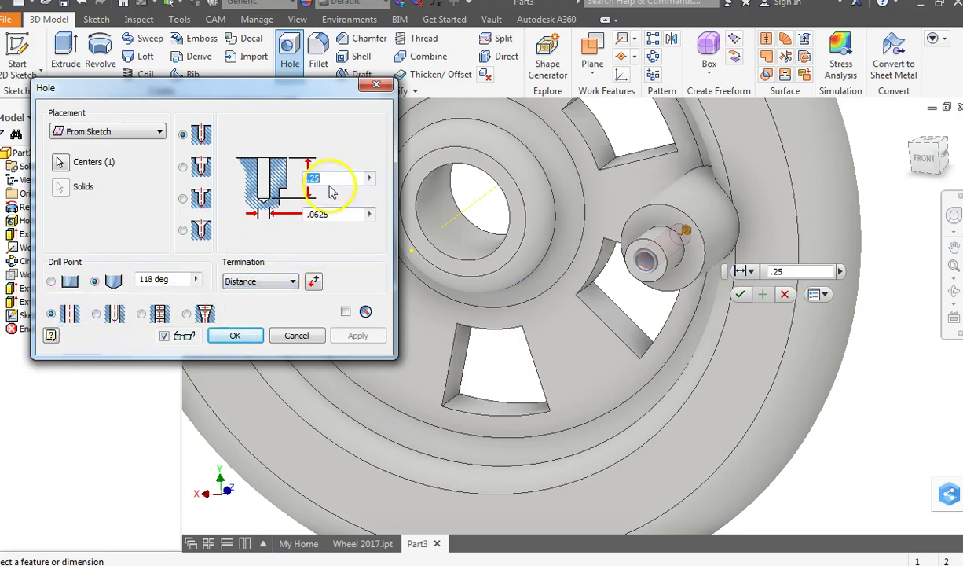
pyautogui.click(238, 336)
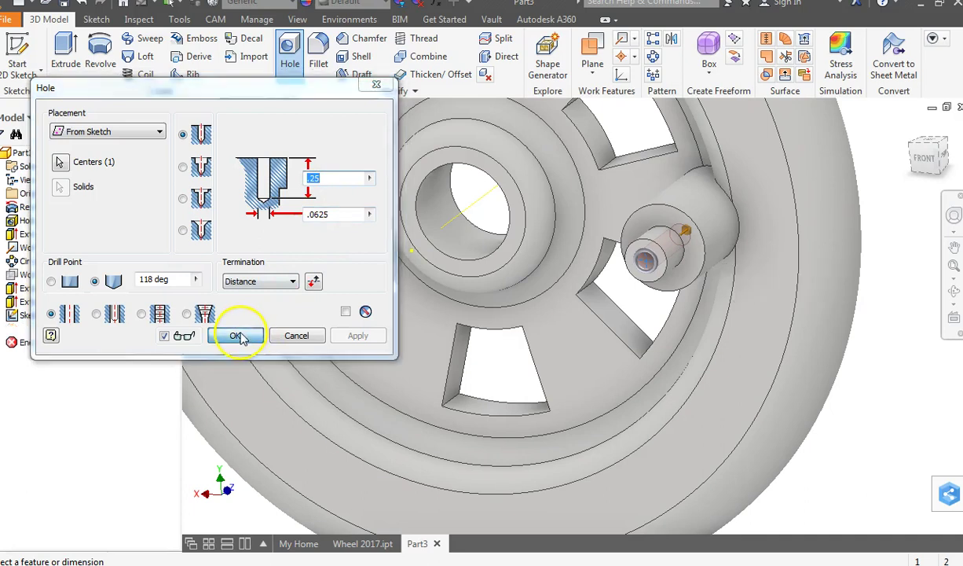
# - Hide the work axis running through the wheel's hub
pyautogui.press('F6')
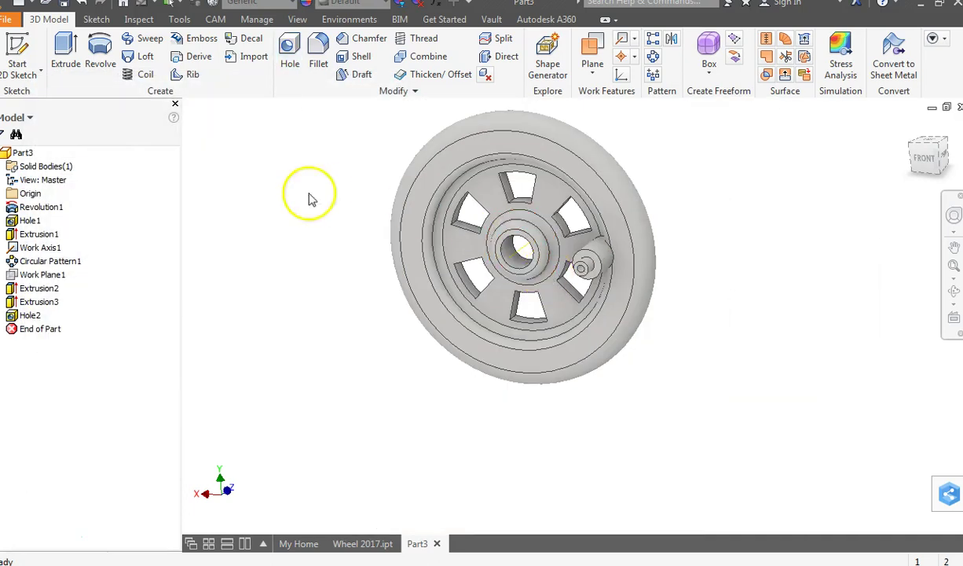
pyautogui.click(935, 146)
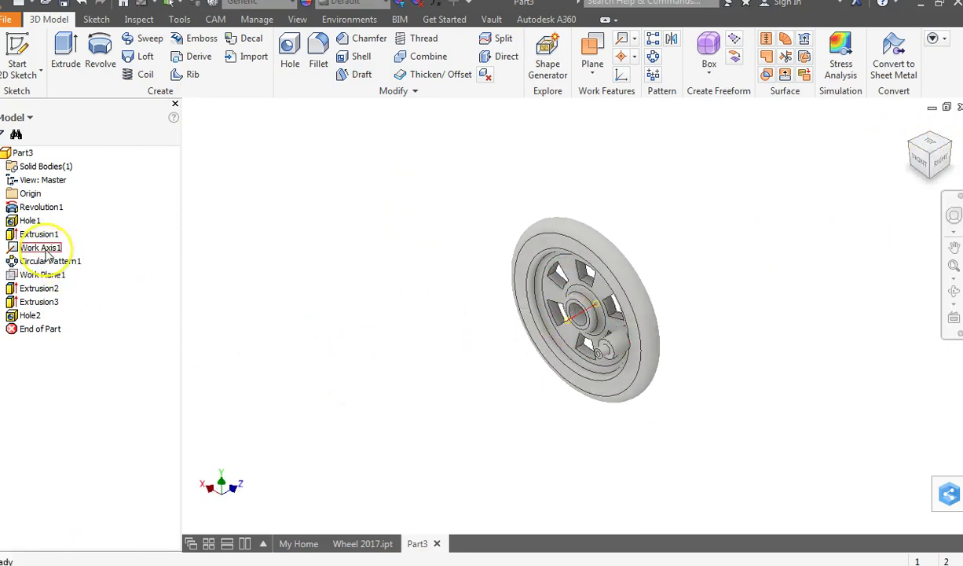
pyautogui.rightClick(45, 253)
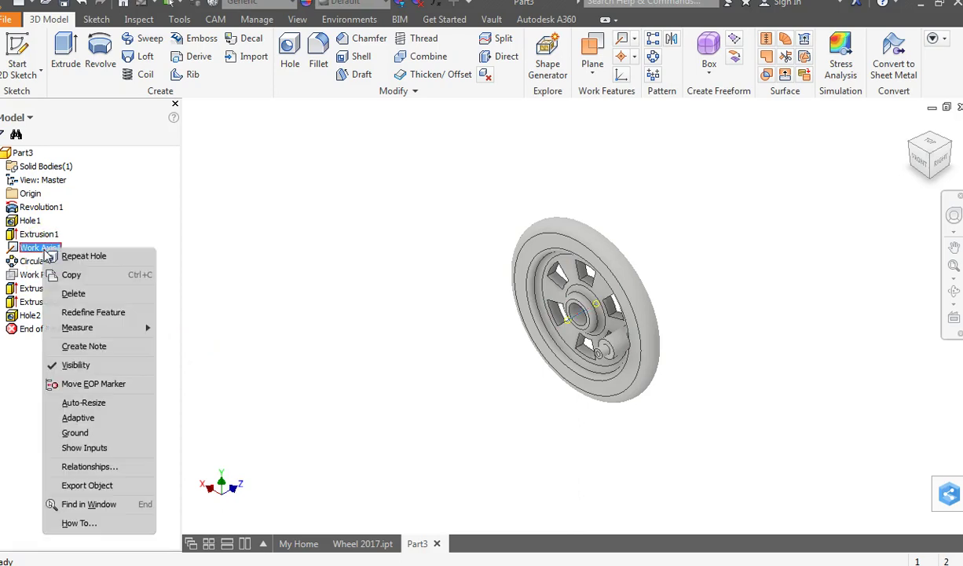
pyautogui.click(52, 365)
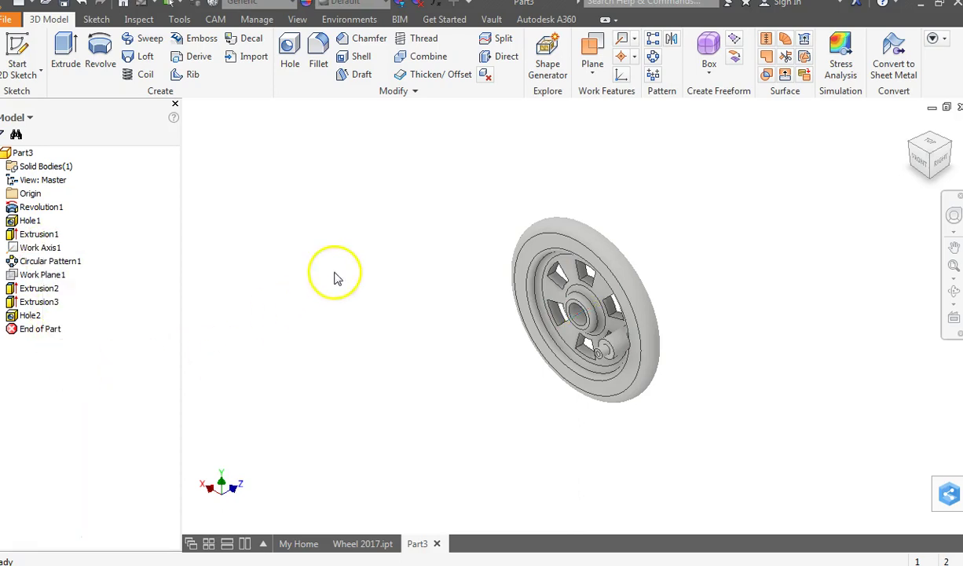